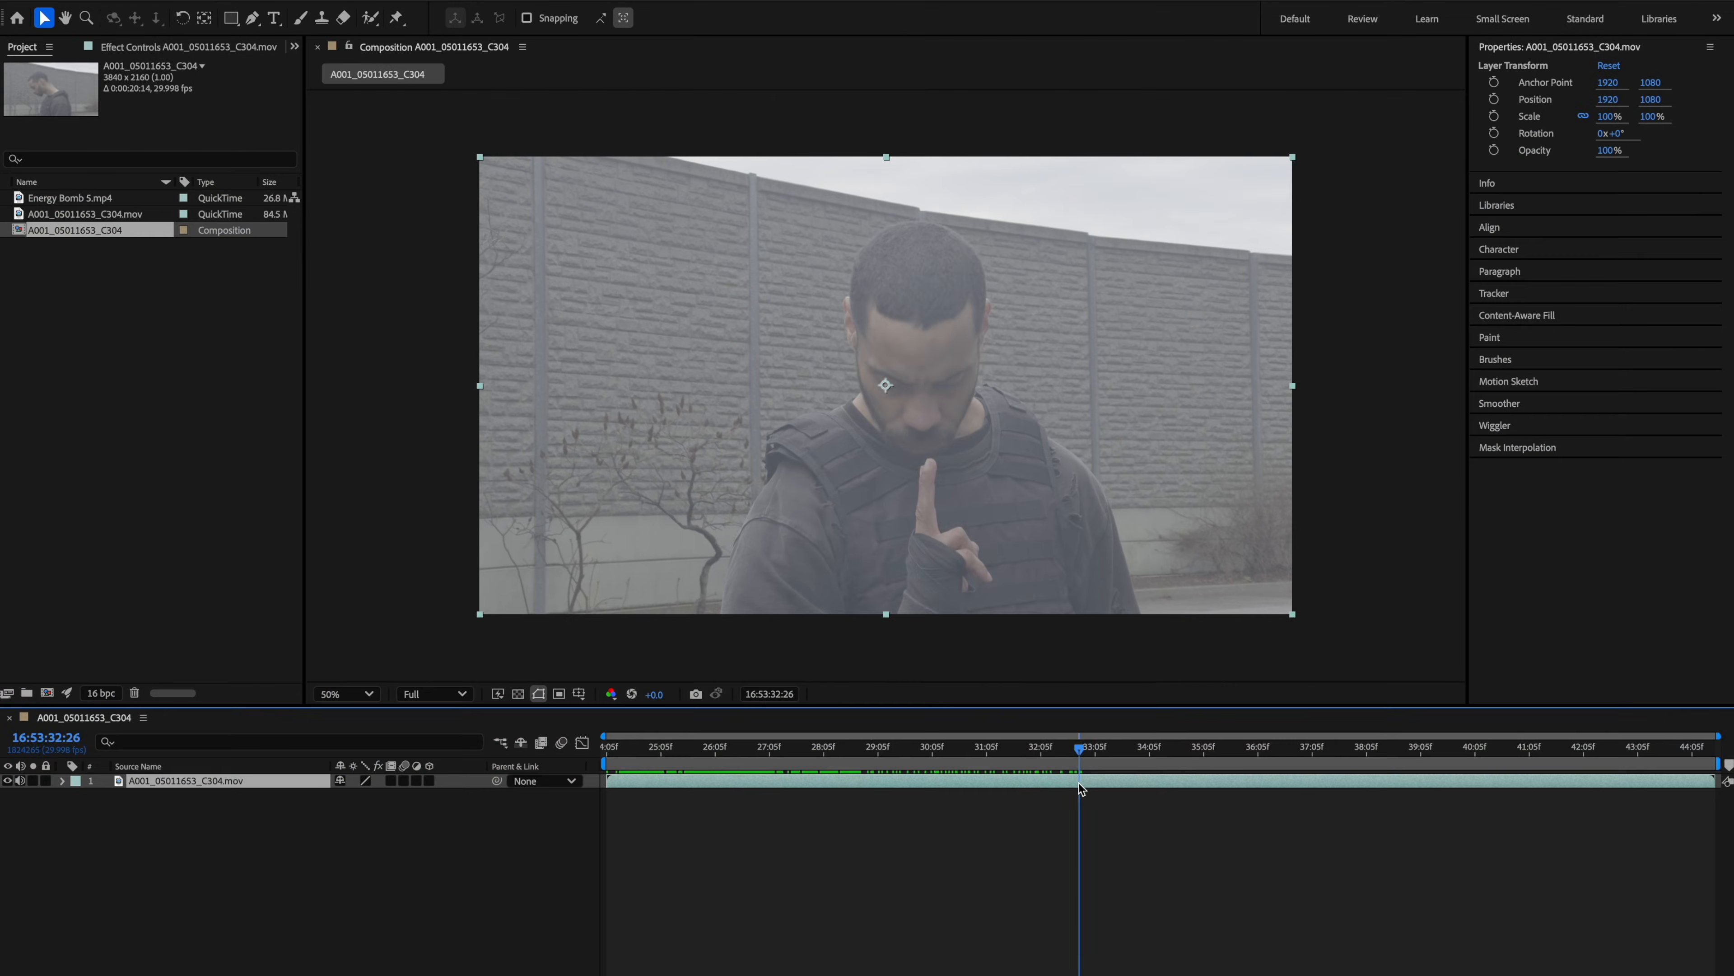
# Split the layers at the current time and delete the unneeded segments.
pyautogui.click(1052, 778)
pyautogui.moveTo(1051, 752); pyautogui.dragTo(1139, 787)
pyautogui.press('super+shift+d')
pyautogui.click(1177, 796)
pyautogui.press('super+shift+d')
pyautogui.click(1123, 809)
pyautogui.press('Delete')
pyautogui.press('Delete')
# Rename the top layer as Roto.
pyautogui.rightClick(162, 797)
pyautogui.write('Roto')
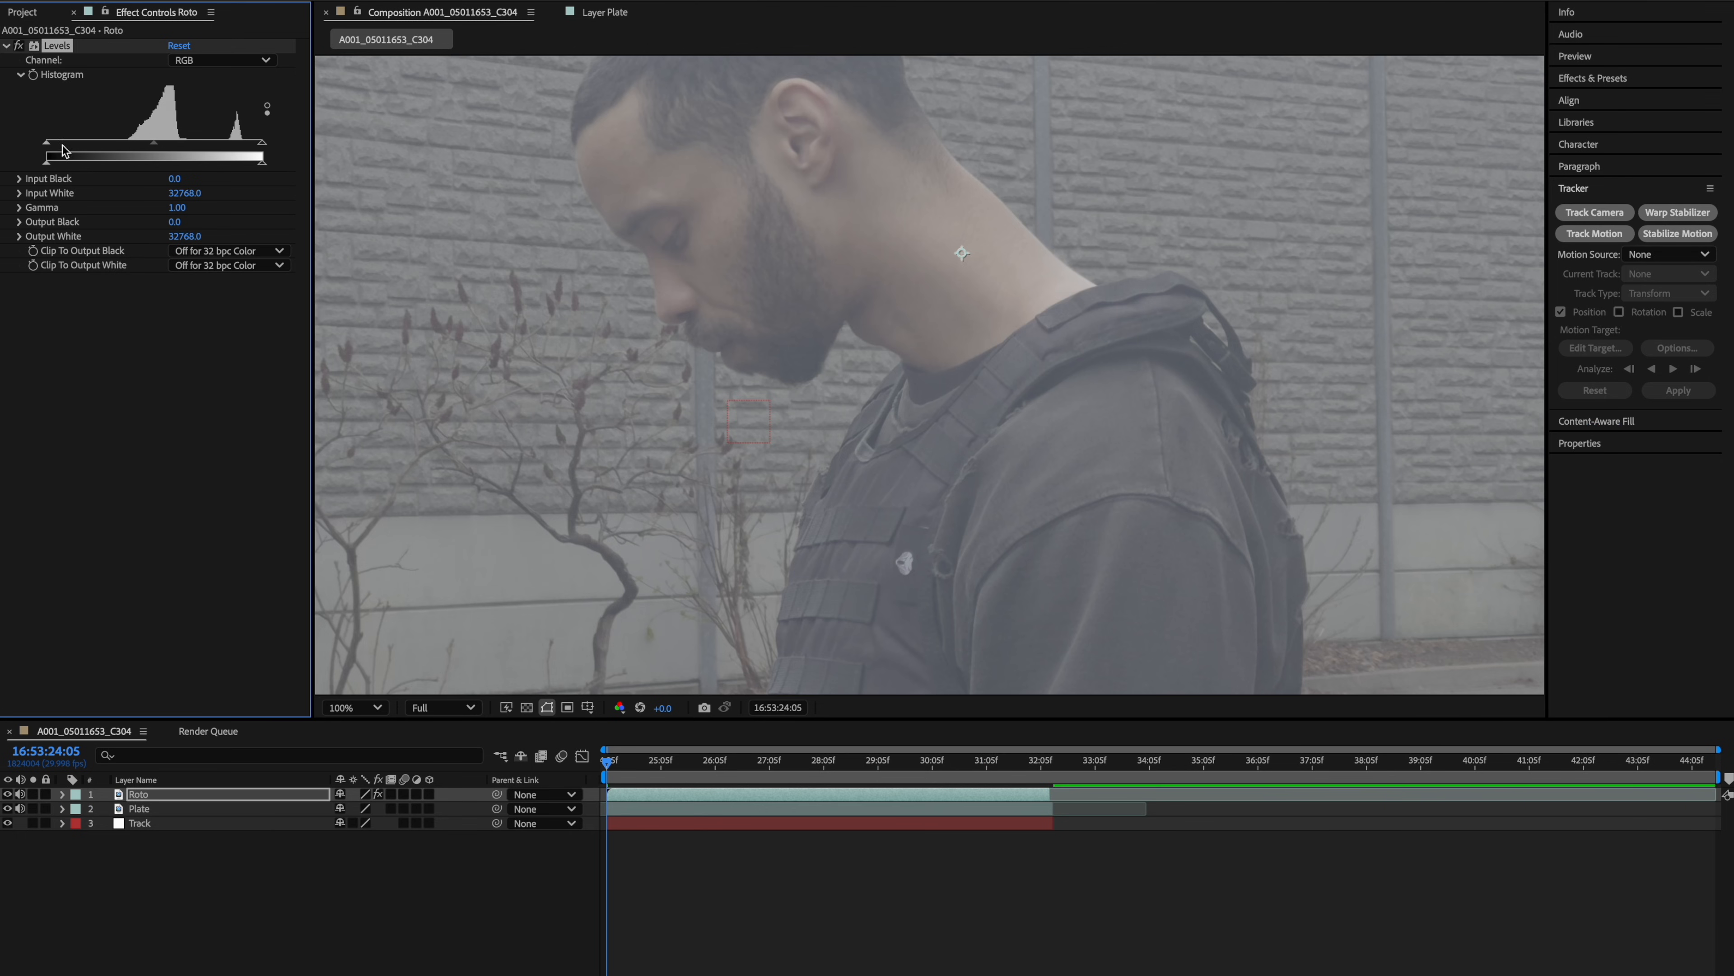
# Adjust the Roto layer's Levels, raising input black to about 12207.7 and lowering input white to about 21331.3.
pyautogui.moveTo(62, 148); pyautogui.dragTo(128, 145)
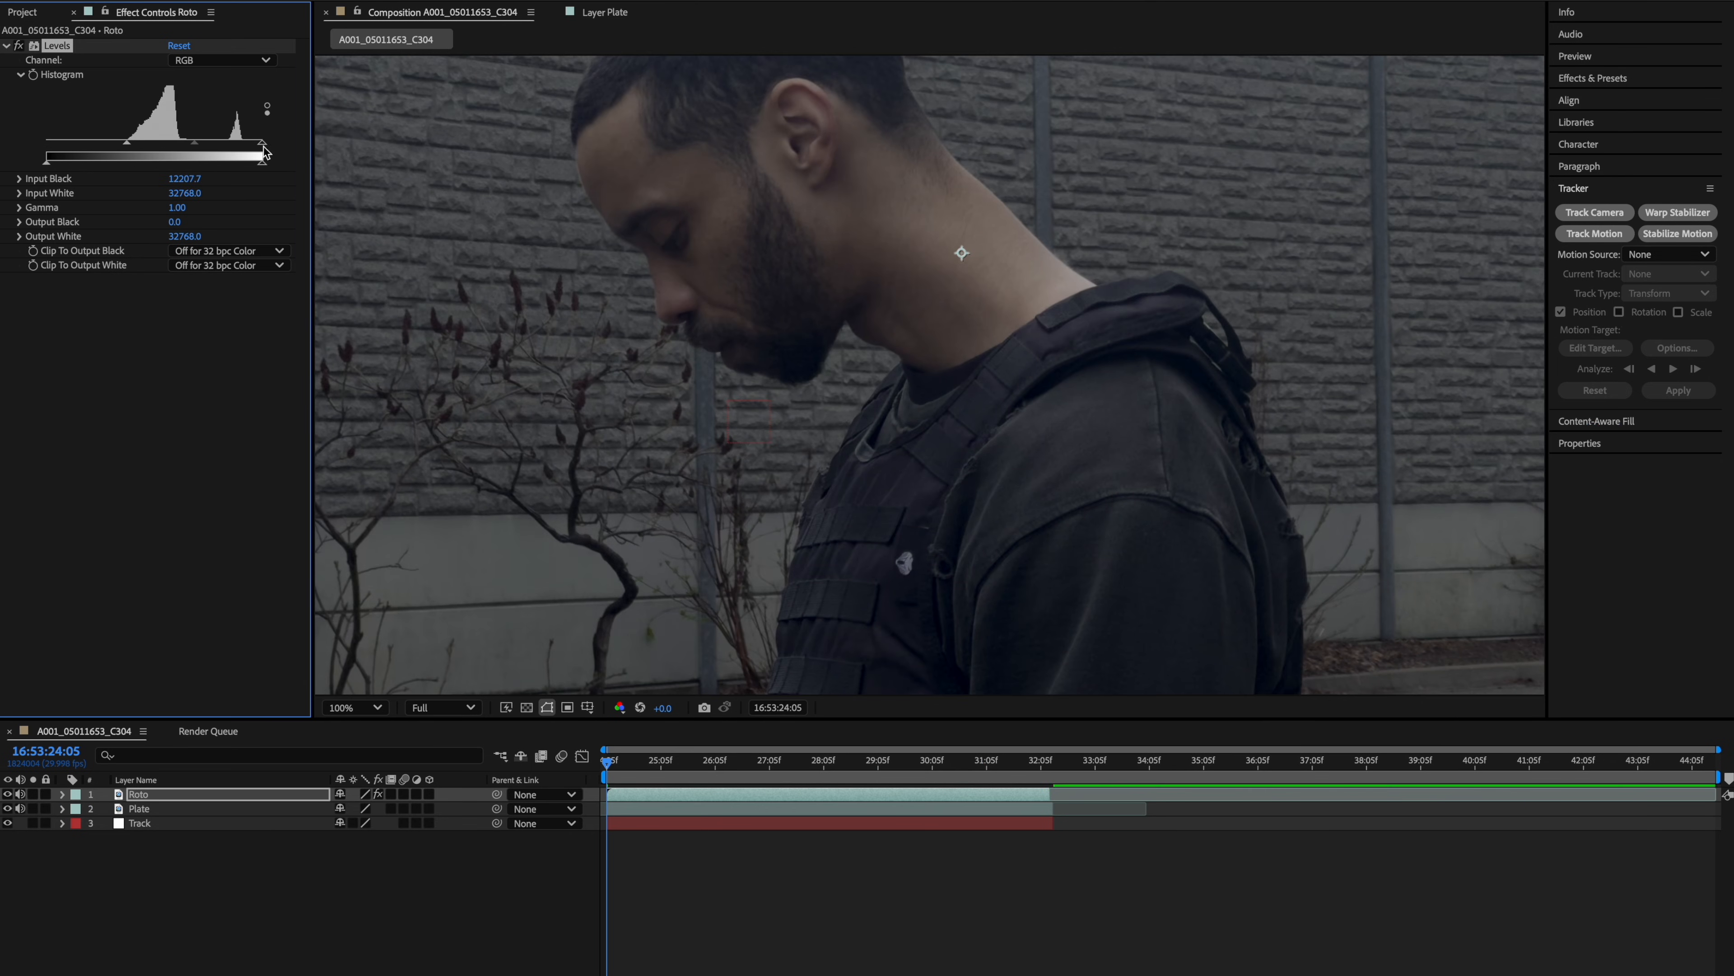
pyautogui.moveTo(263, 145); pyautogui.dragTo(187, 151)
pyautogui.scroll(-1, 980, 322)
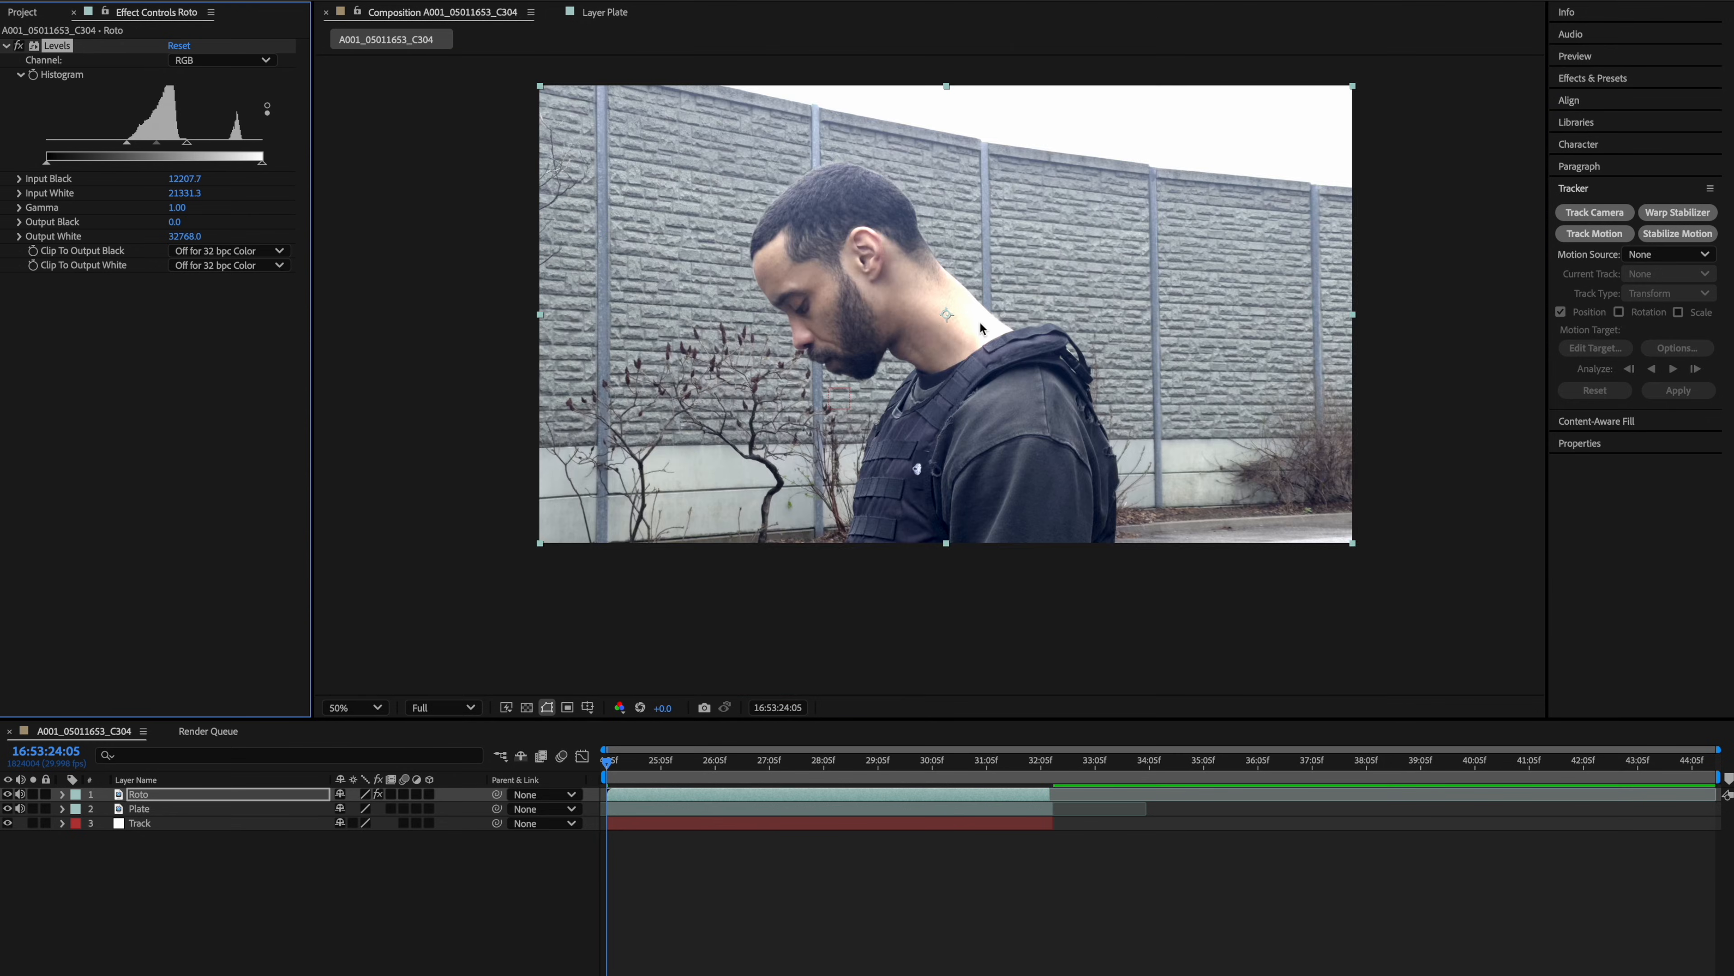
pyautogui.scroll(1, 944, 327)
pyautogui.moveTo(1124, 377); pyautogui.dragTo(962, 394)
pyautogui.scroll(-1, 993, 396)
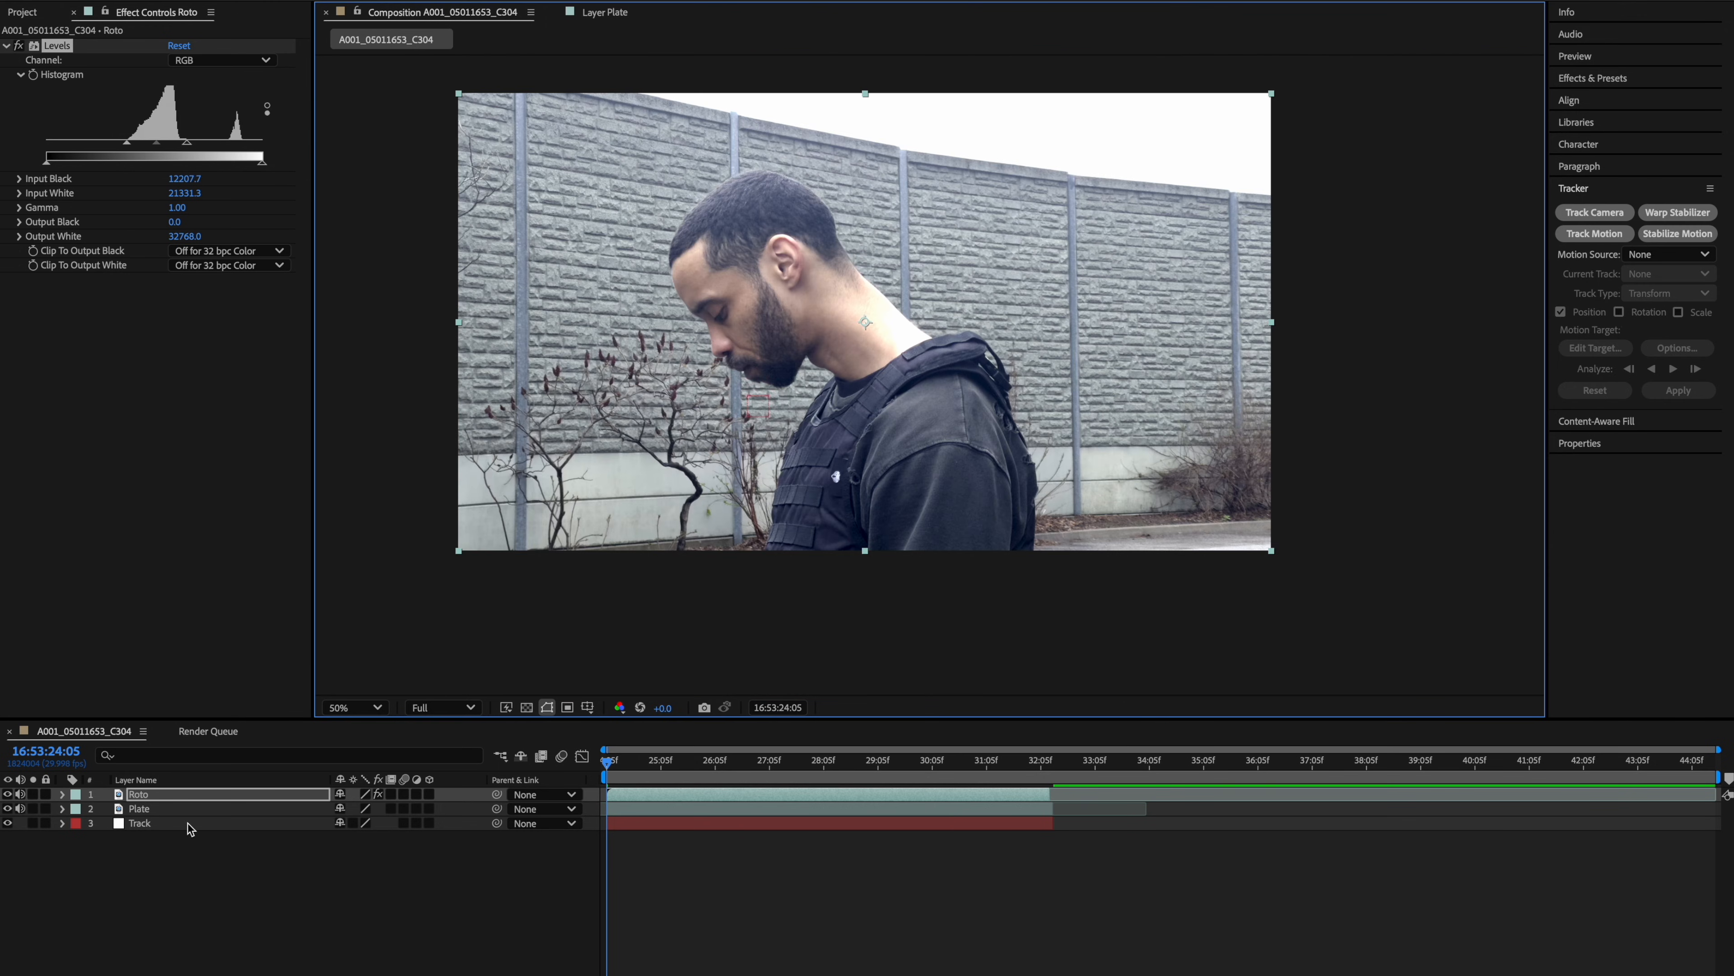
# Add a new null object layer to the composition.
pyautogui.doubleClick(675, 796)
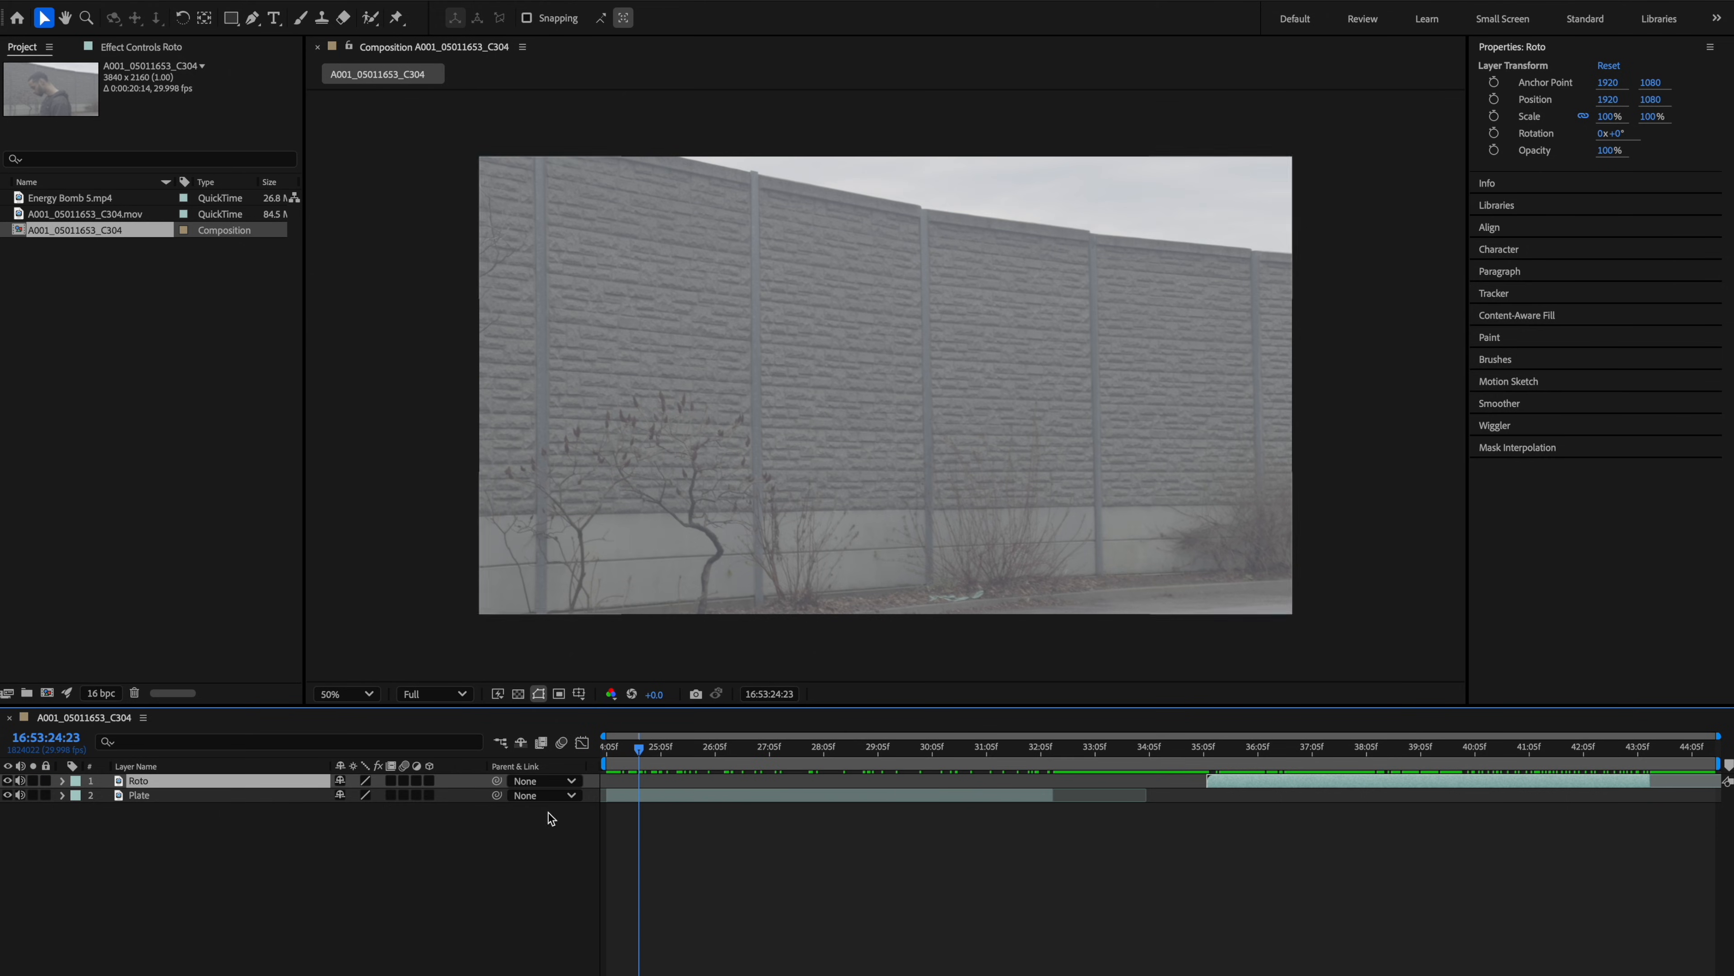
pyautogui.rightClick(250, 835)
pyautogui.moveTo(271, 849)
pyautogui.click(471, 949)
# Trim the null layer at the playhead, delete the extra part, and place it as the bottom layer.
pyautogui.moveTo(1159, 749); pyautogui.dragTo(1054, 749)
pyautogui.press('super+shift+d')
pyautogui.press('Delete')
pyautogui.moveTo(255, 782); pyautogui.dragTo(255, 817)
pyautogui.rightClick(713, 811)
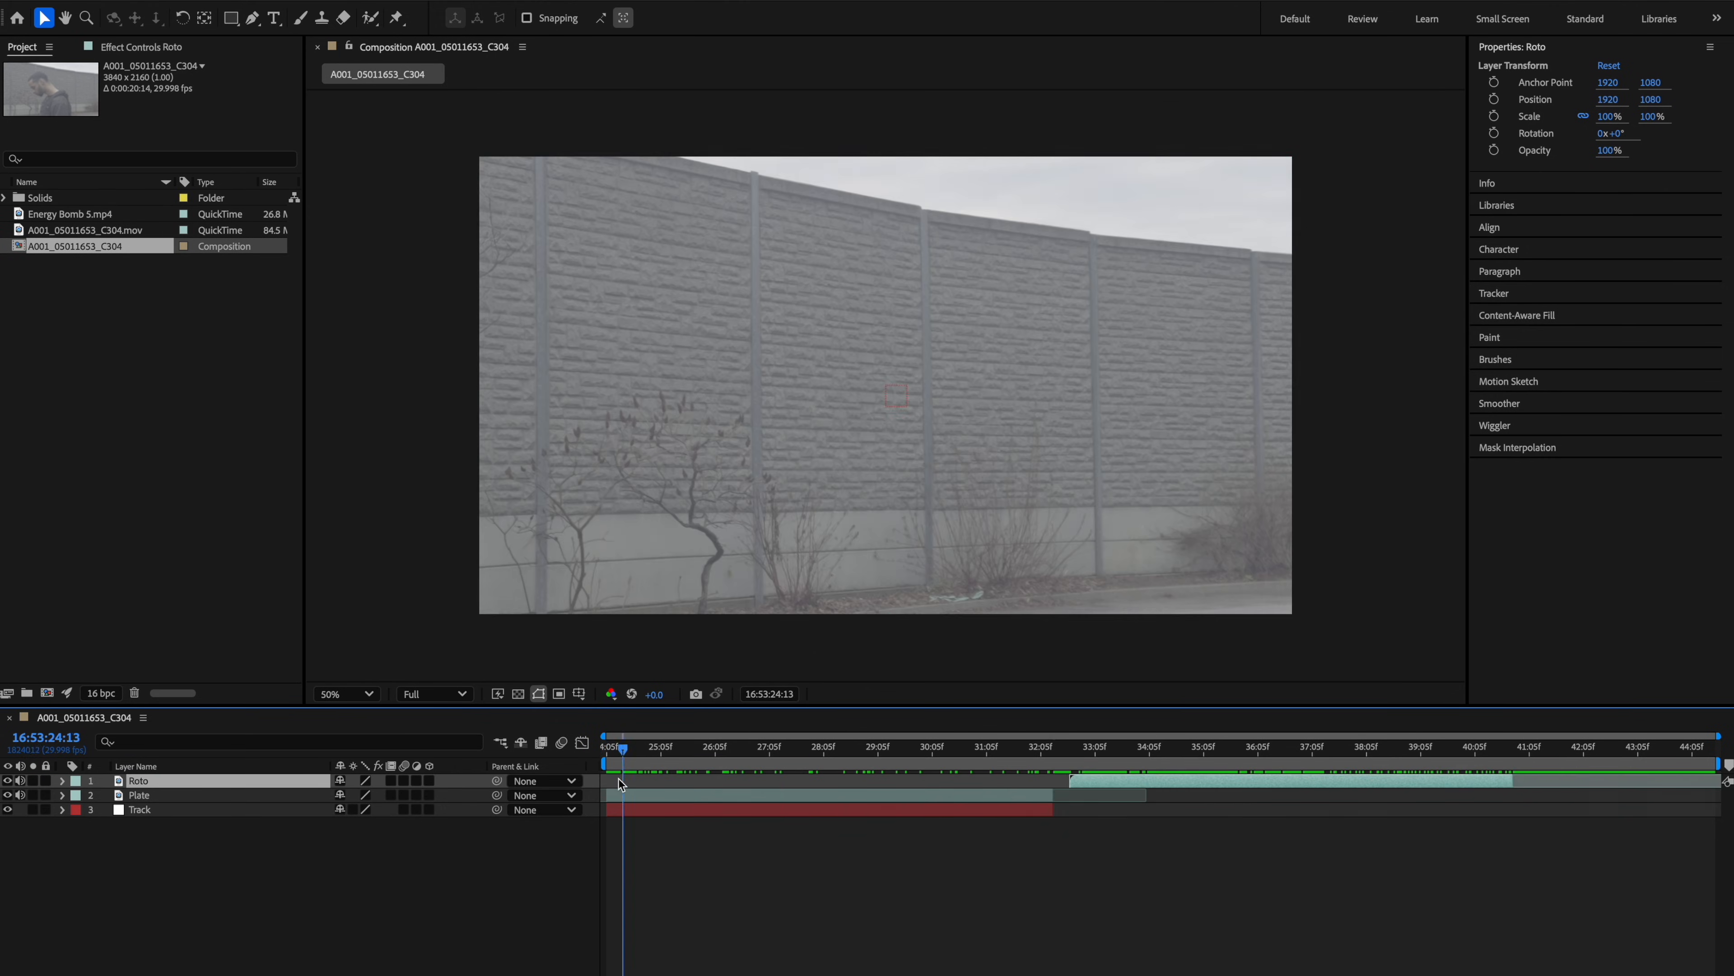
pyautogui.scroll(4, 863, 530)
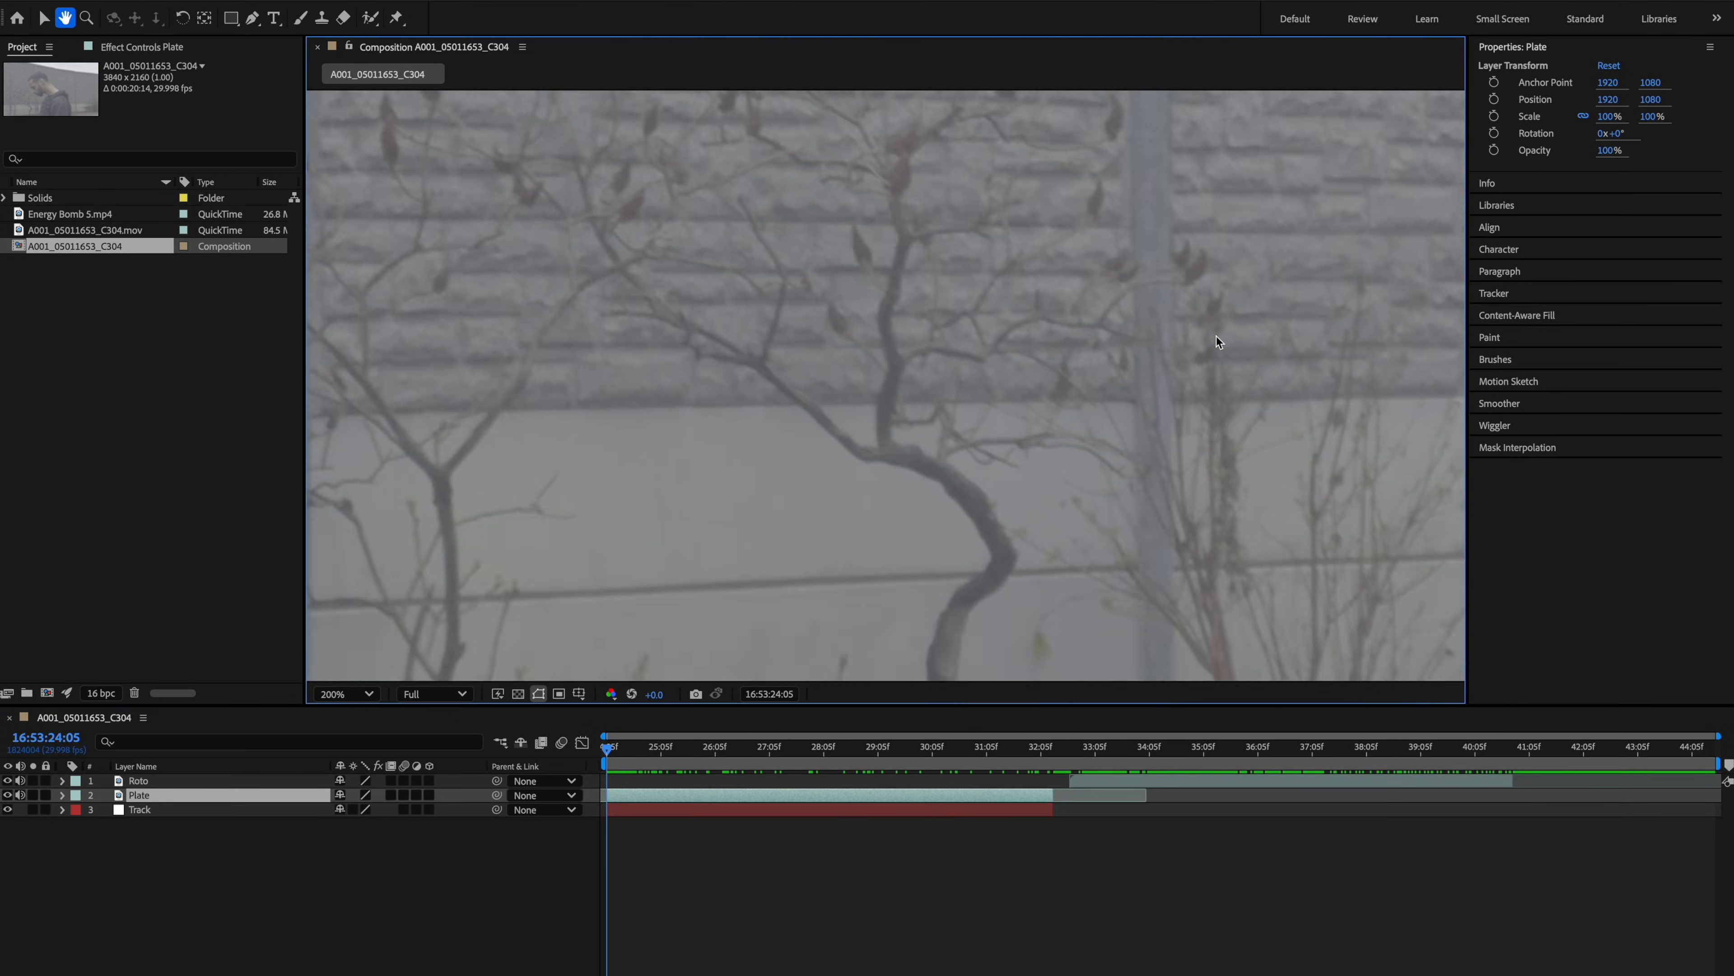
# Switch to the Standard workspace and start Track Motion on the Plate layer.
pyautogui.click(1585, 18)
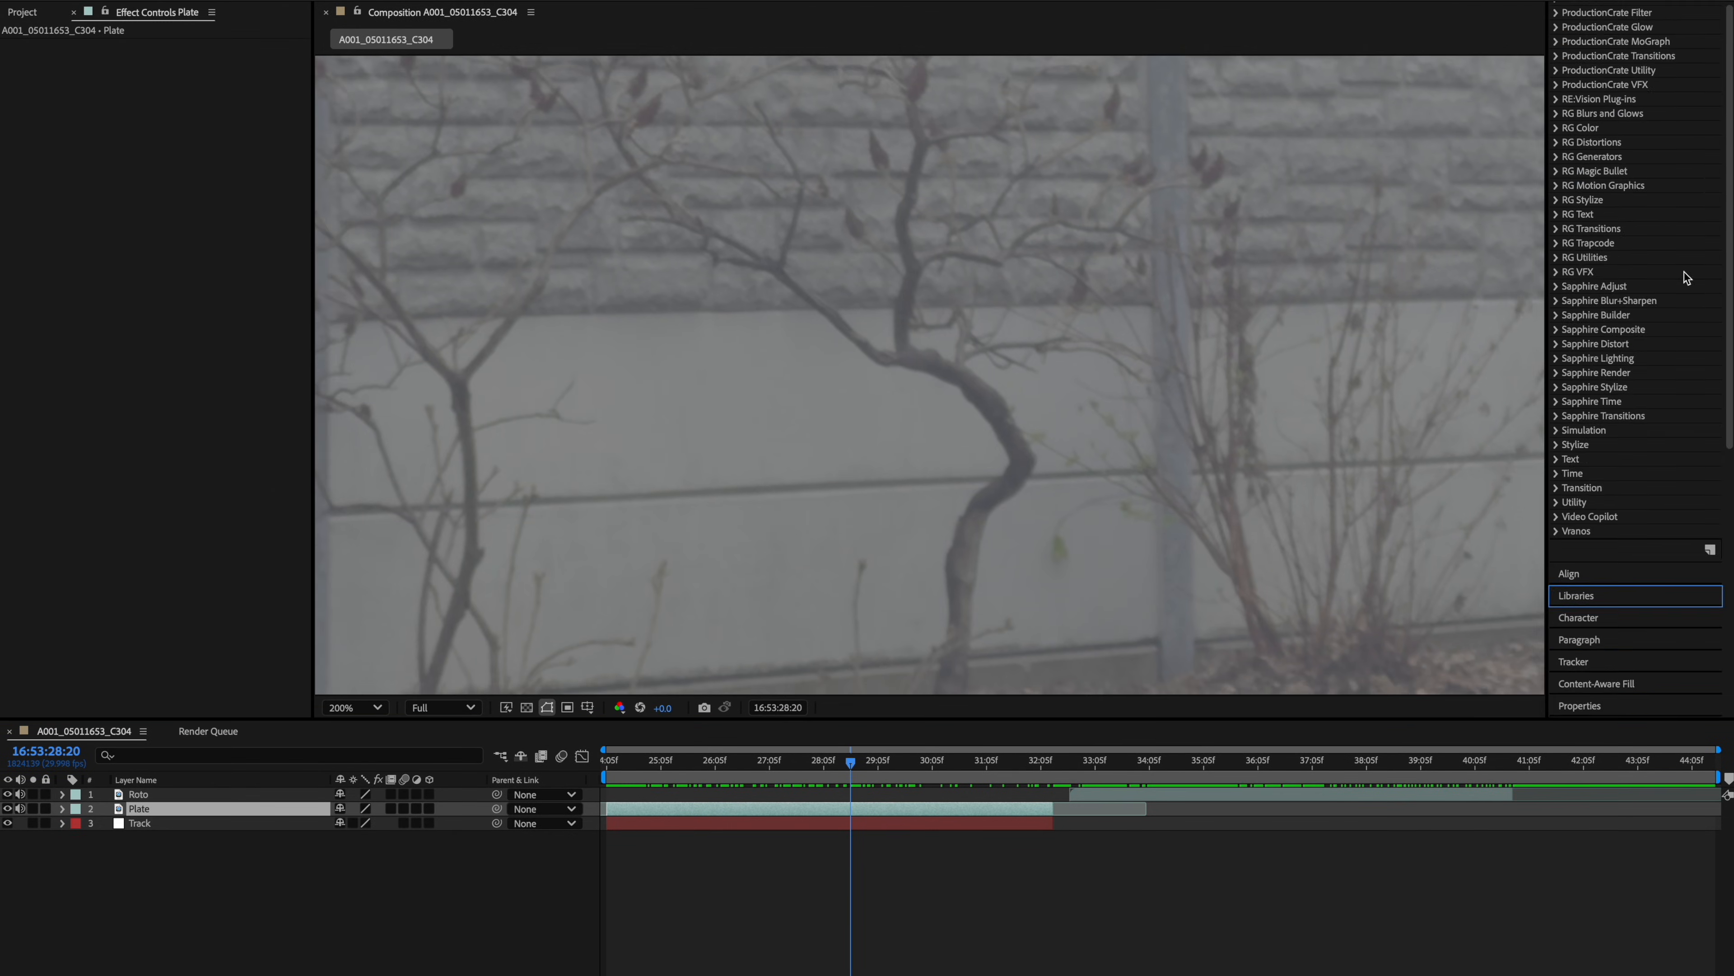
pyautogui.click(1574, 188)
pyautogui.click(1595, 233)
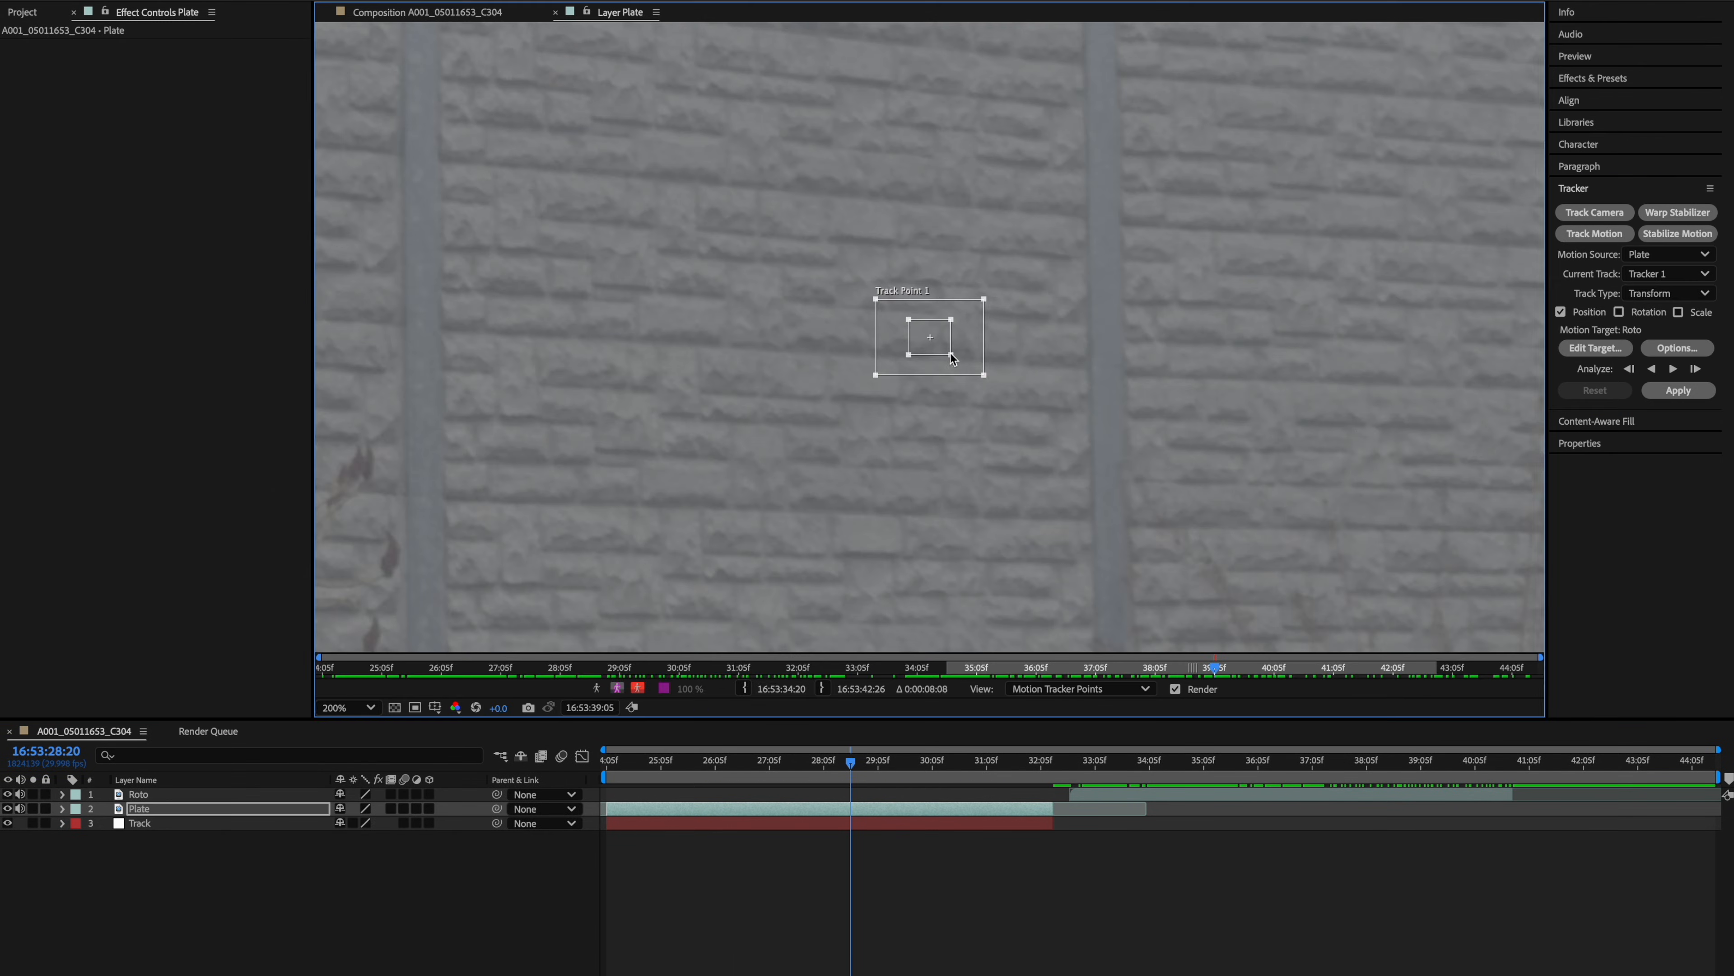
# Position and resize the track point's feature and search boxes over a distinct detail on the wall.
pyautogui.moveTo(953, 358); pyautogui.dragTo(1233, 481)
pyautogui.moveTo(1318, 427); pyautogui.dragTo(1181, 608)
pyautogui.moveTo(1010, 555); pyautogui.dragTo(957, 394)
pyautogui.scroll(1, 995, 425)
pyautogui.moveTo(1076, 404); pyautogui.dragTo(1292, 319)
pyautogui.scroll(-2, 1400, 505)
pyautogui.moveTo(1468, 540); pyautogui.dragTo(1200, 419)
pyautogui.scroll(2, 1000, 294)
pyautogui.moveTo(1002, 372); pyautogui.dragTo(1007, 376)
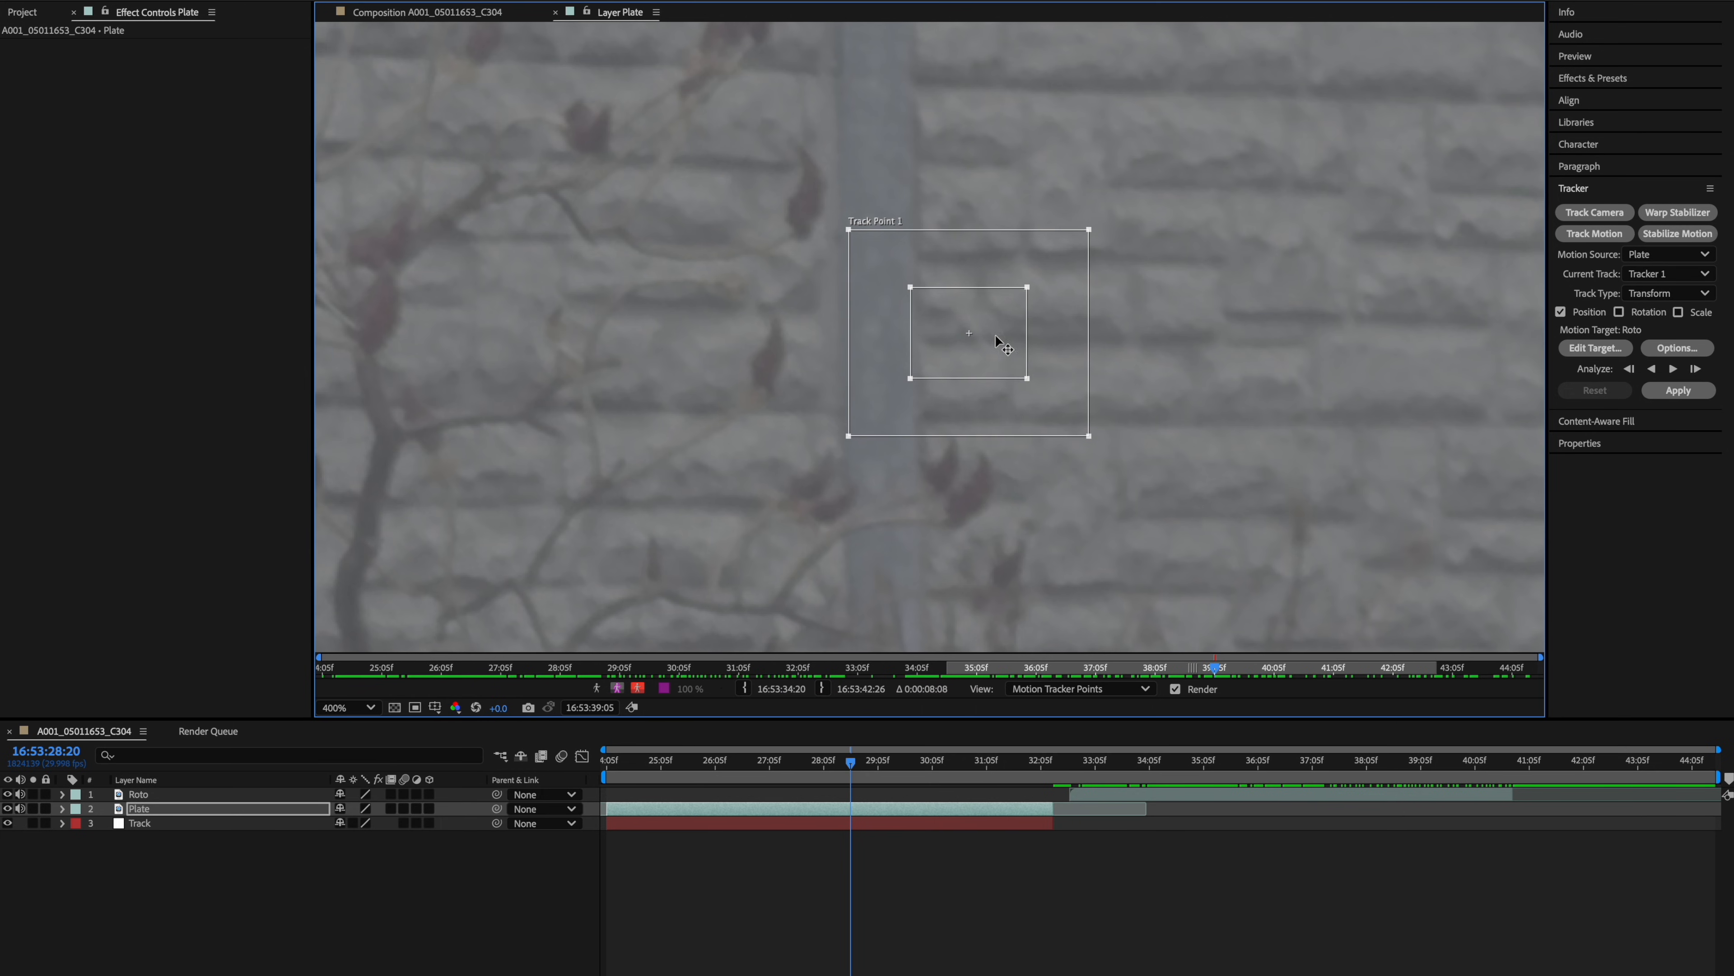
pyautogui.moveTo(1097, 450); pyautogui.dragTo(1111, 460)
# Analyze the track forward, then return to the start and analyze backward.
pyautogui.press('/')
pyautogui.click(1674, 369)
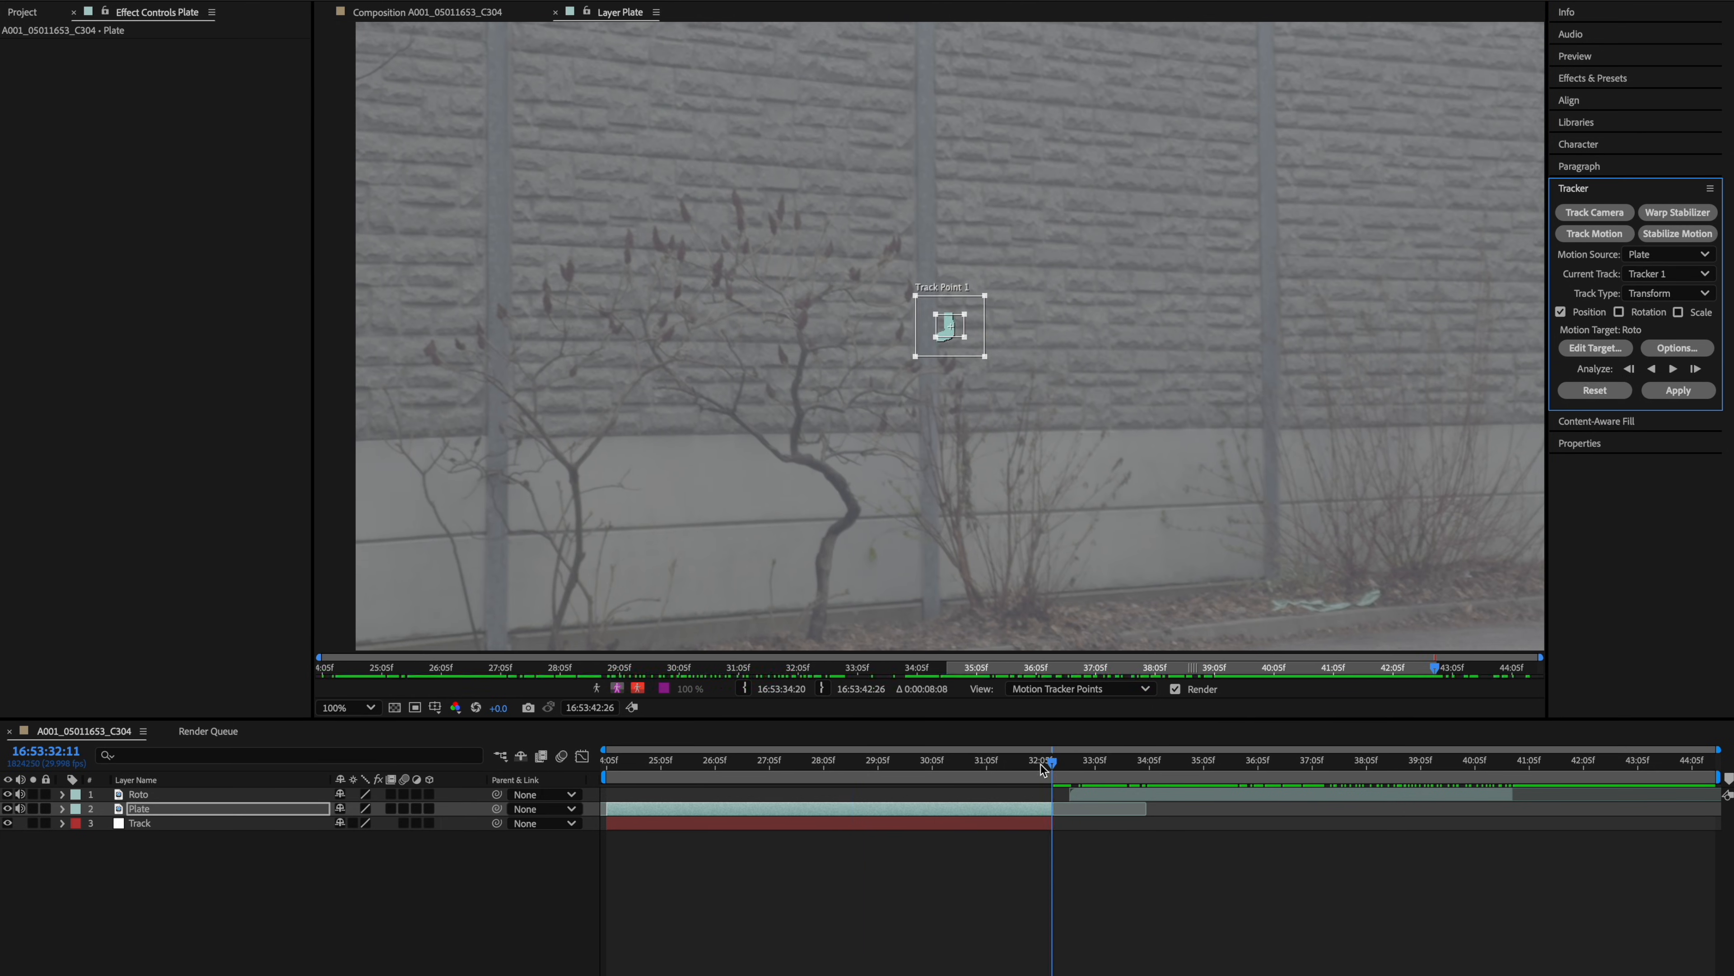
pyautogui.moveTo(1053, 761); pyautogui.dragTo(859, 762)
pyautogui.click(1652, 369)
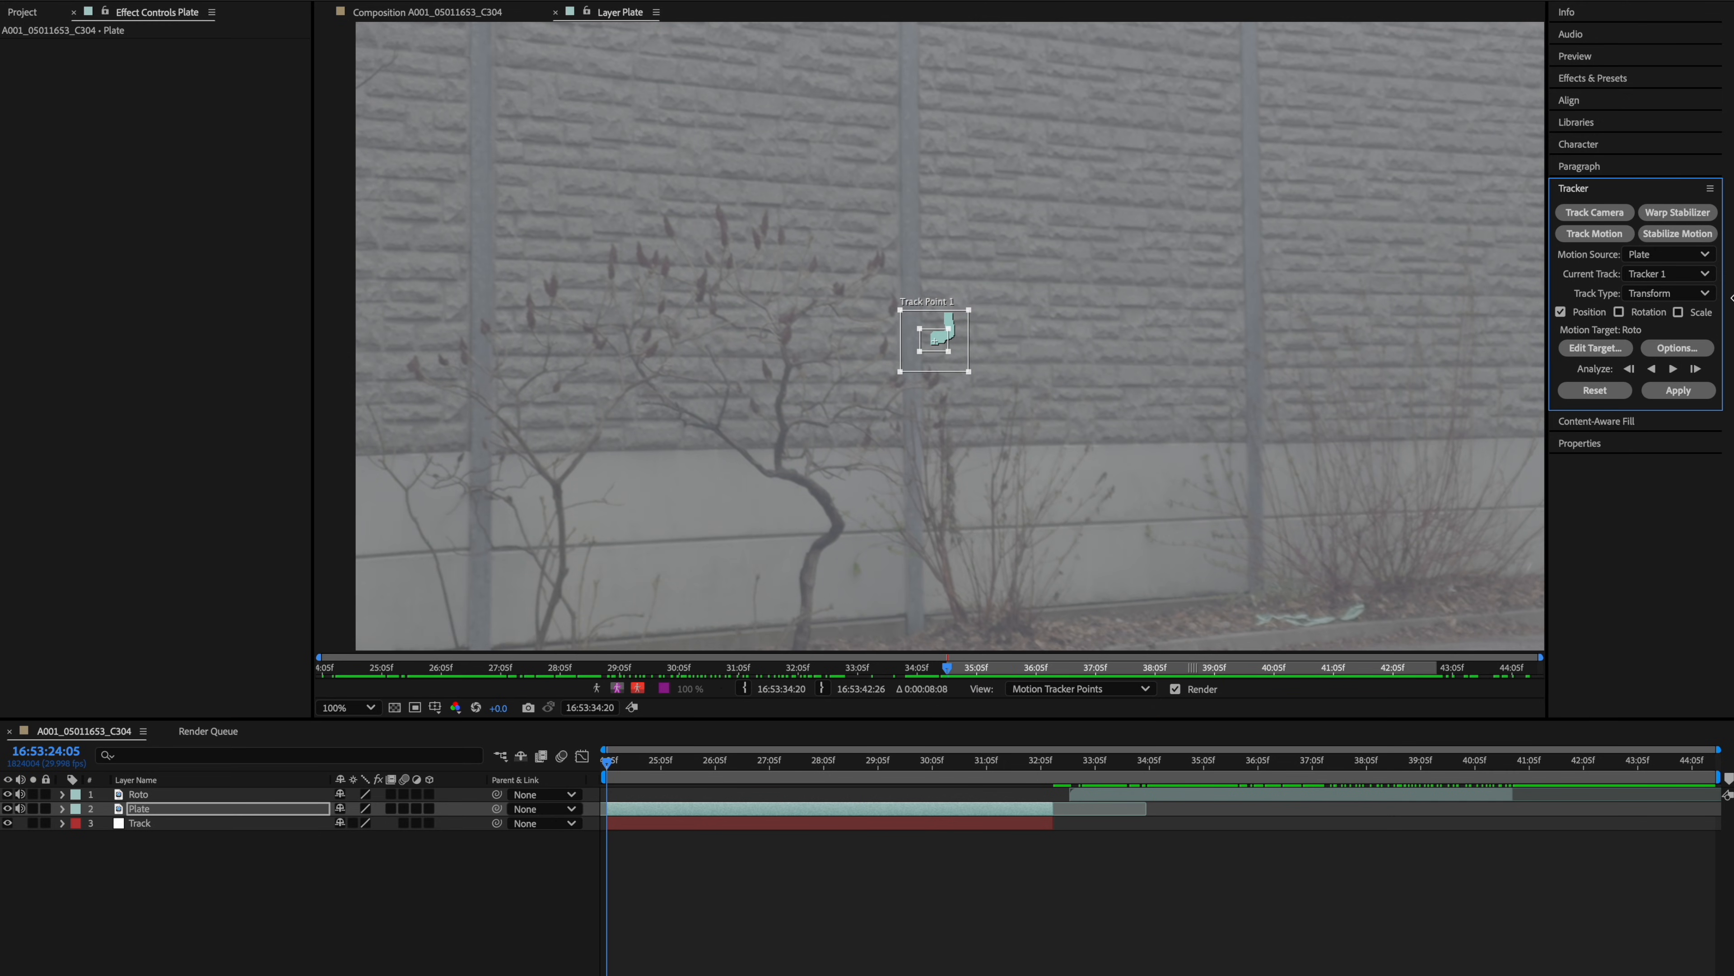
# Set the motion target to the Roto layer and apply the tracking data.
pyautogui.click(1595, 349)
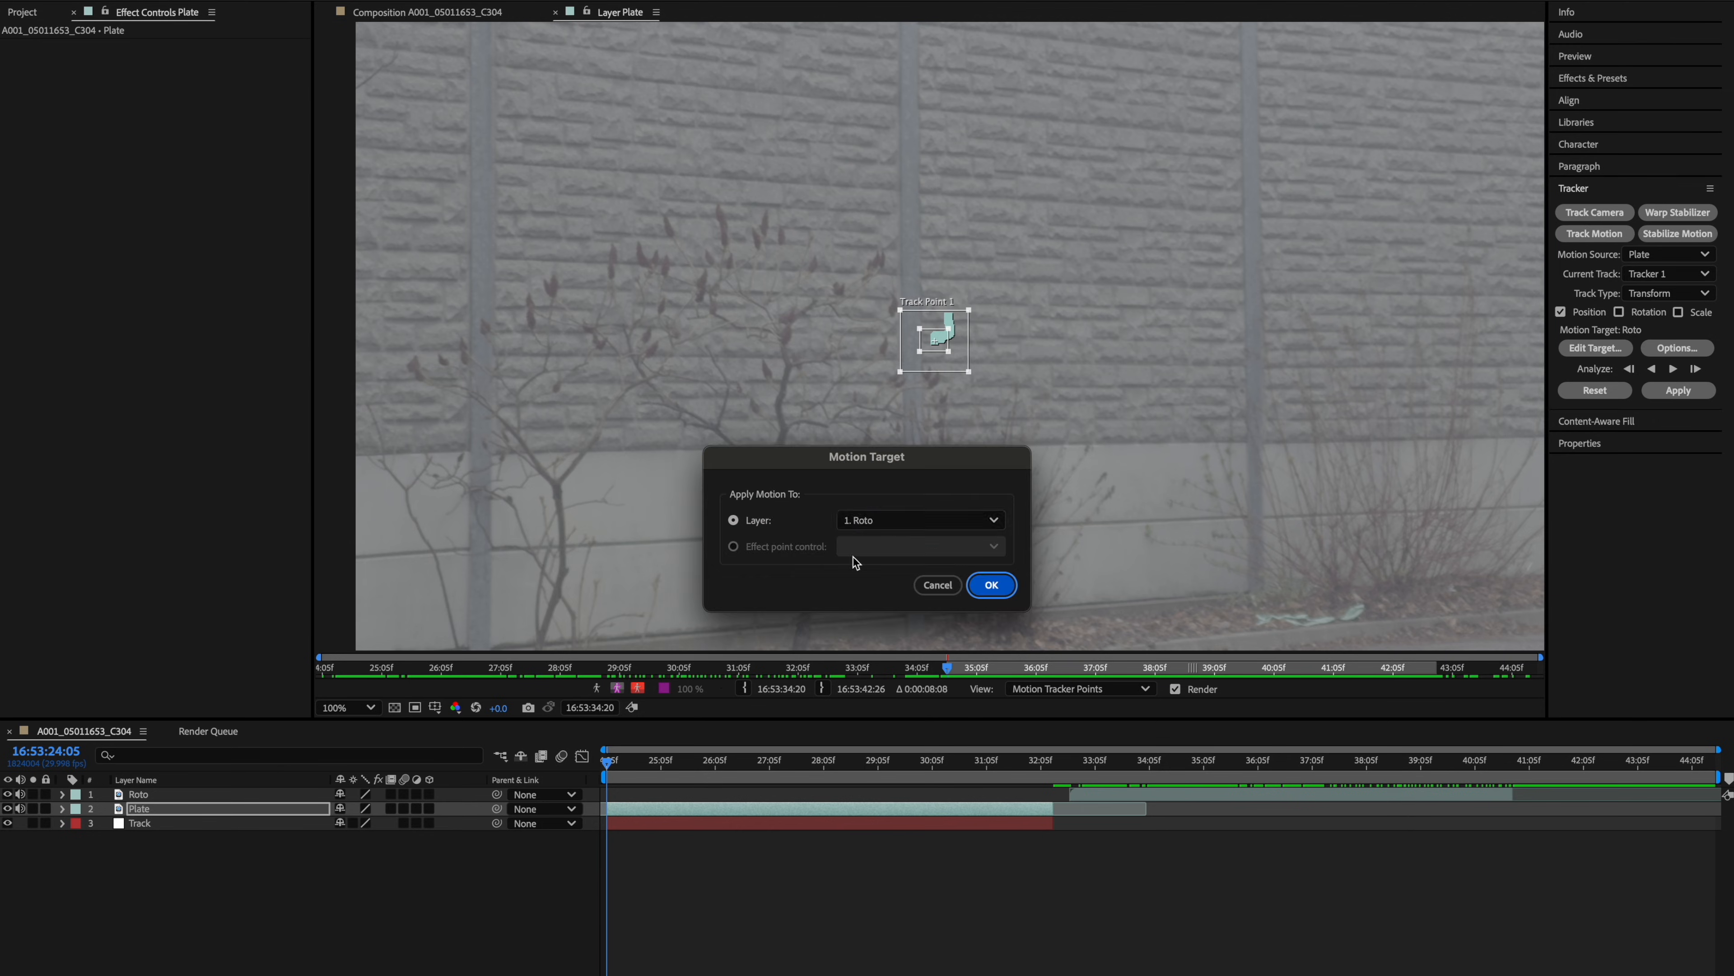
pyautogui.click(881, 521)
pyautogui.click(874, 545)
pyautogui.click(993, 585)
pyautogui.click(1678, 391)
pyautogui.click(946, 556)
# Expand the Plate layer's motion tracker properties to review the track point keyframes.
pyautogui.click(179, 974)
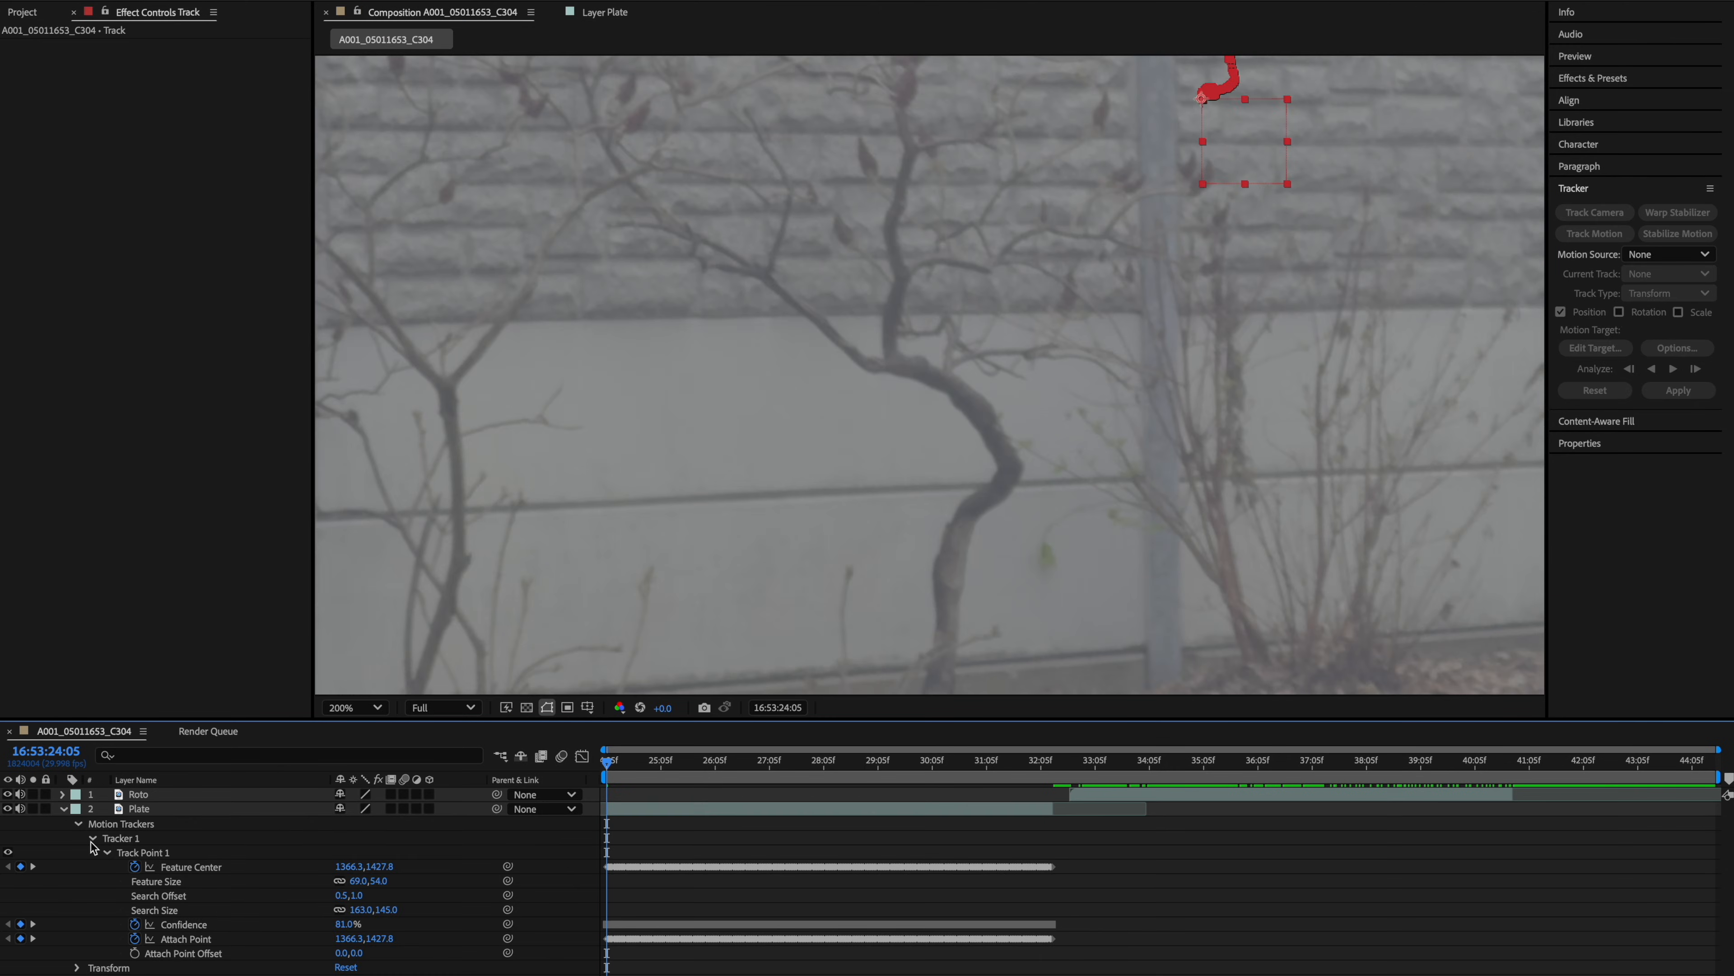
pyautogui.click(63, 809)
pyautogui.moveTo(1123, 797); pyautogui.dragTo(673, 819)
pyautogui.moveTo(1186, 422); pyautogui.dragTo(717, 570)
pyautogui.scroll(-1, 717, 570)
# Create a new black solid layer in the Roto composition.
pyautogui.hotkey('ctrl', 'space')
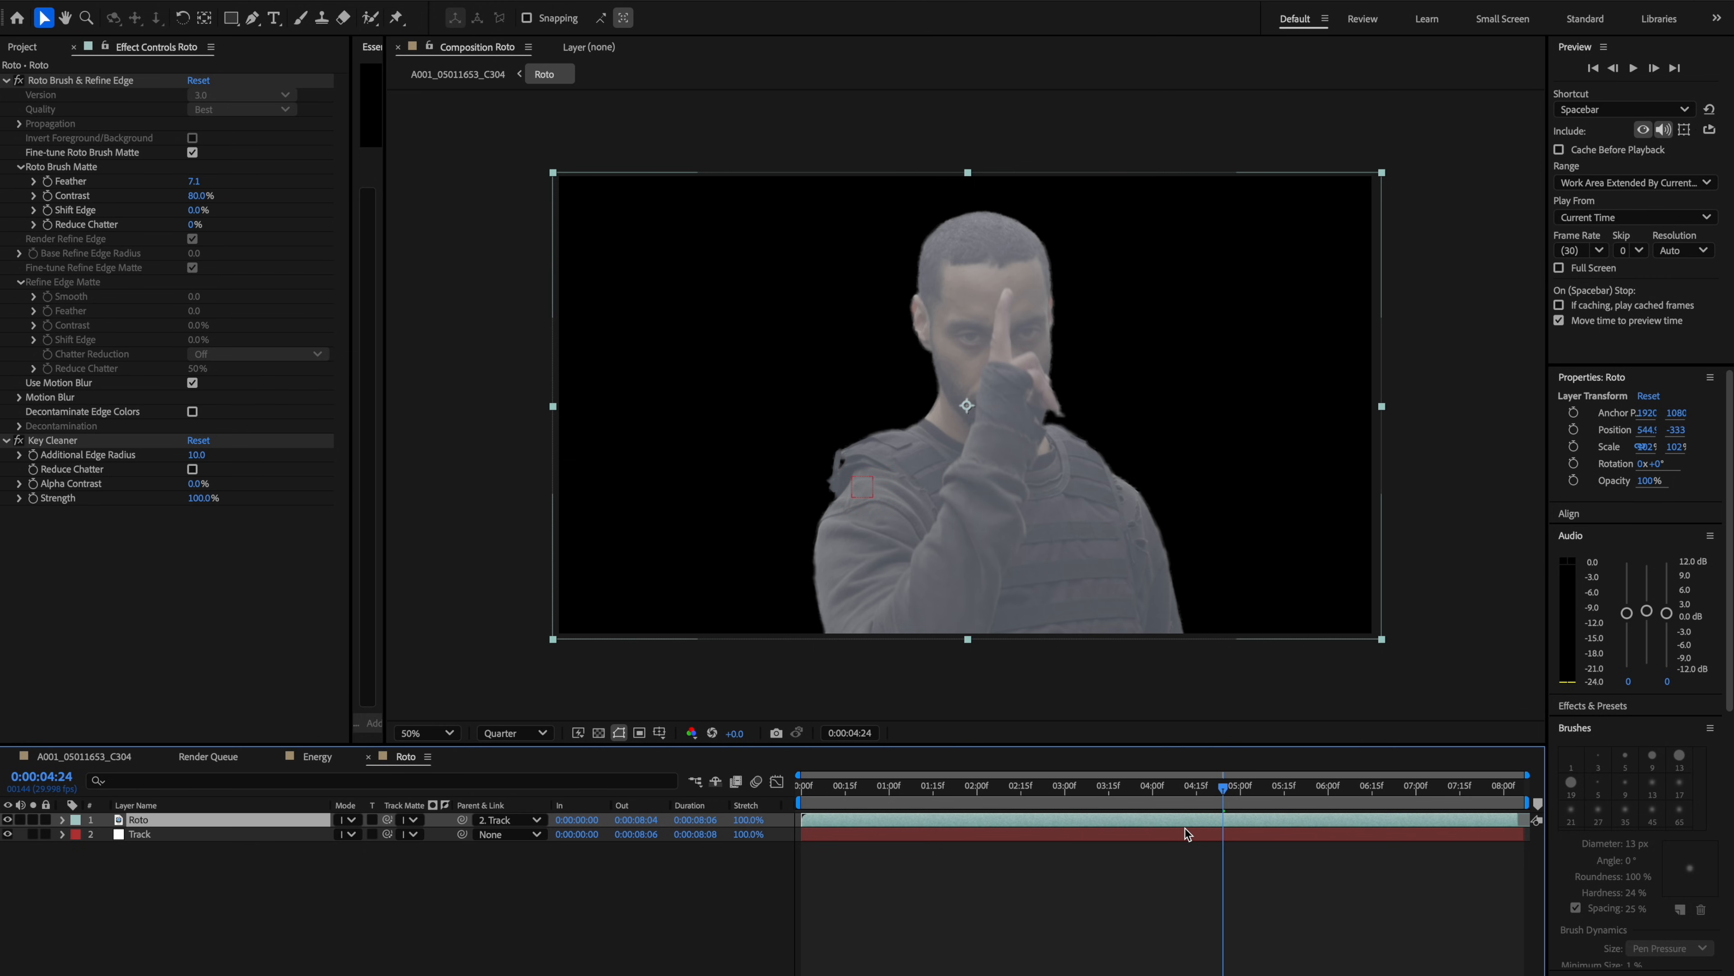
pyautogui.hotkey('ctrl', 'y')
pyautogui.press('Return')
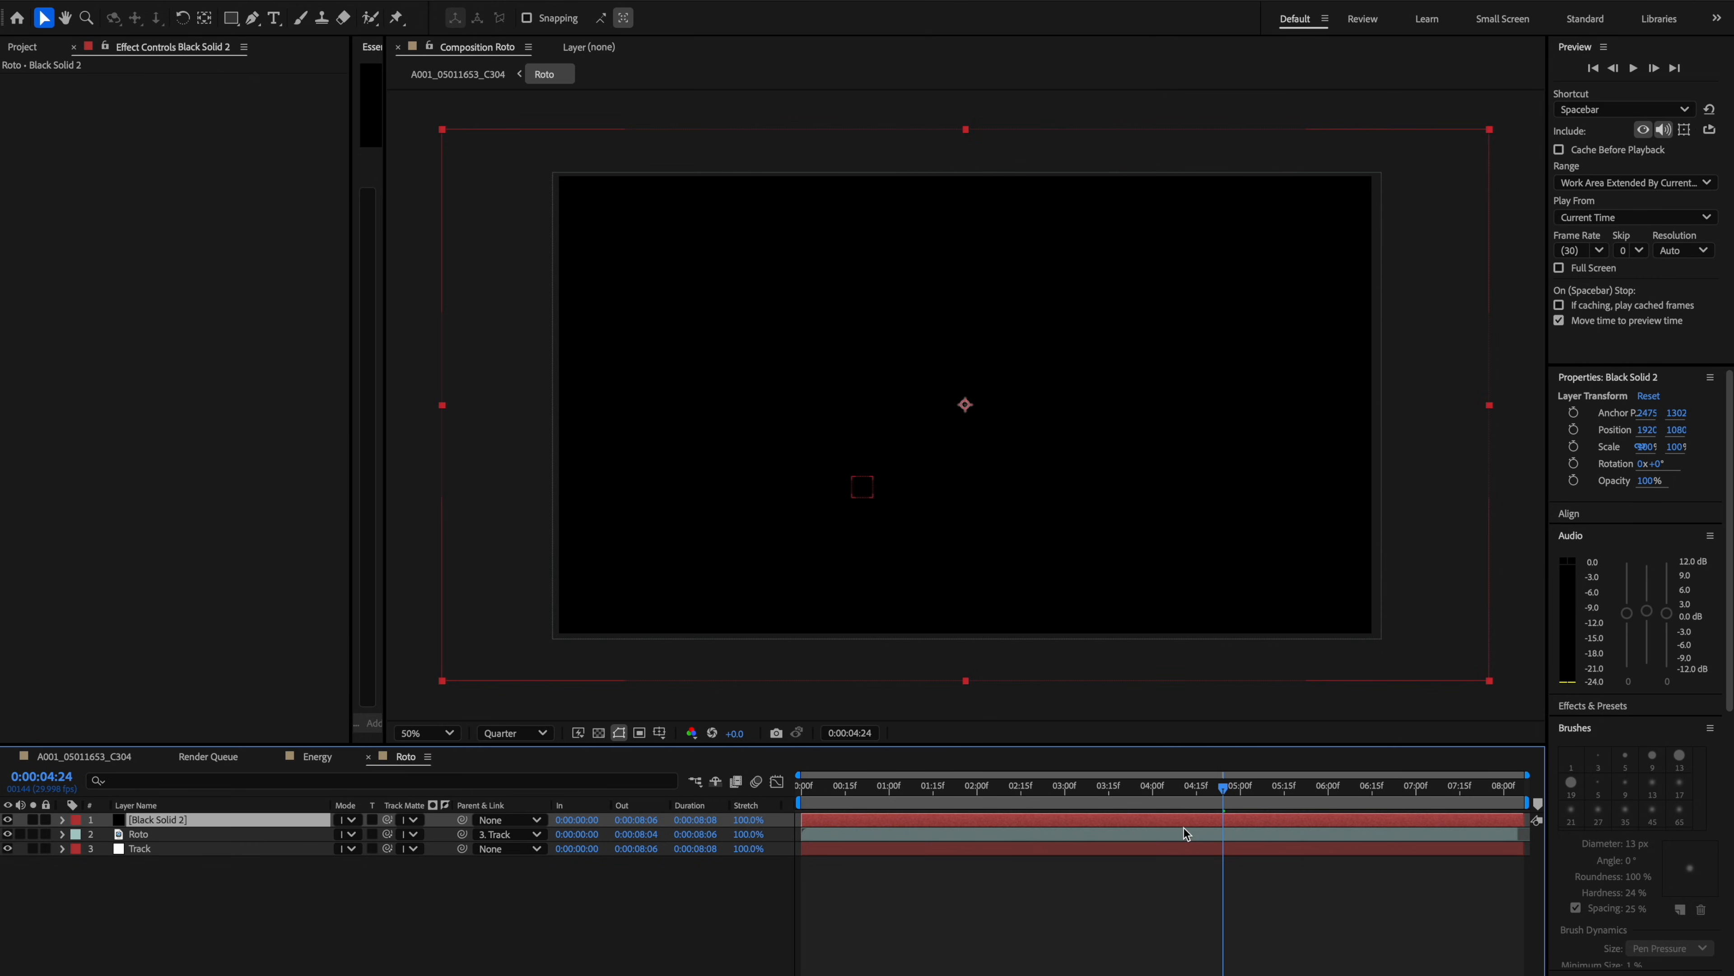
# Apply Fractal Noise to the solid and set its fractal type to Dynamic Progressive.
pyautogui.hotkey('ctrl', 'space')
pyautogui.write('fra')
pyautogui.press('Return')
pyautogui.click(260, 95)
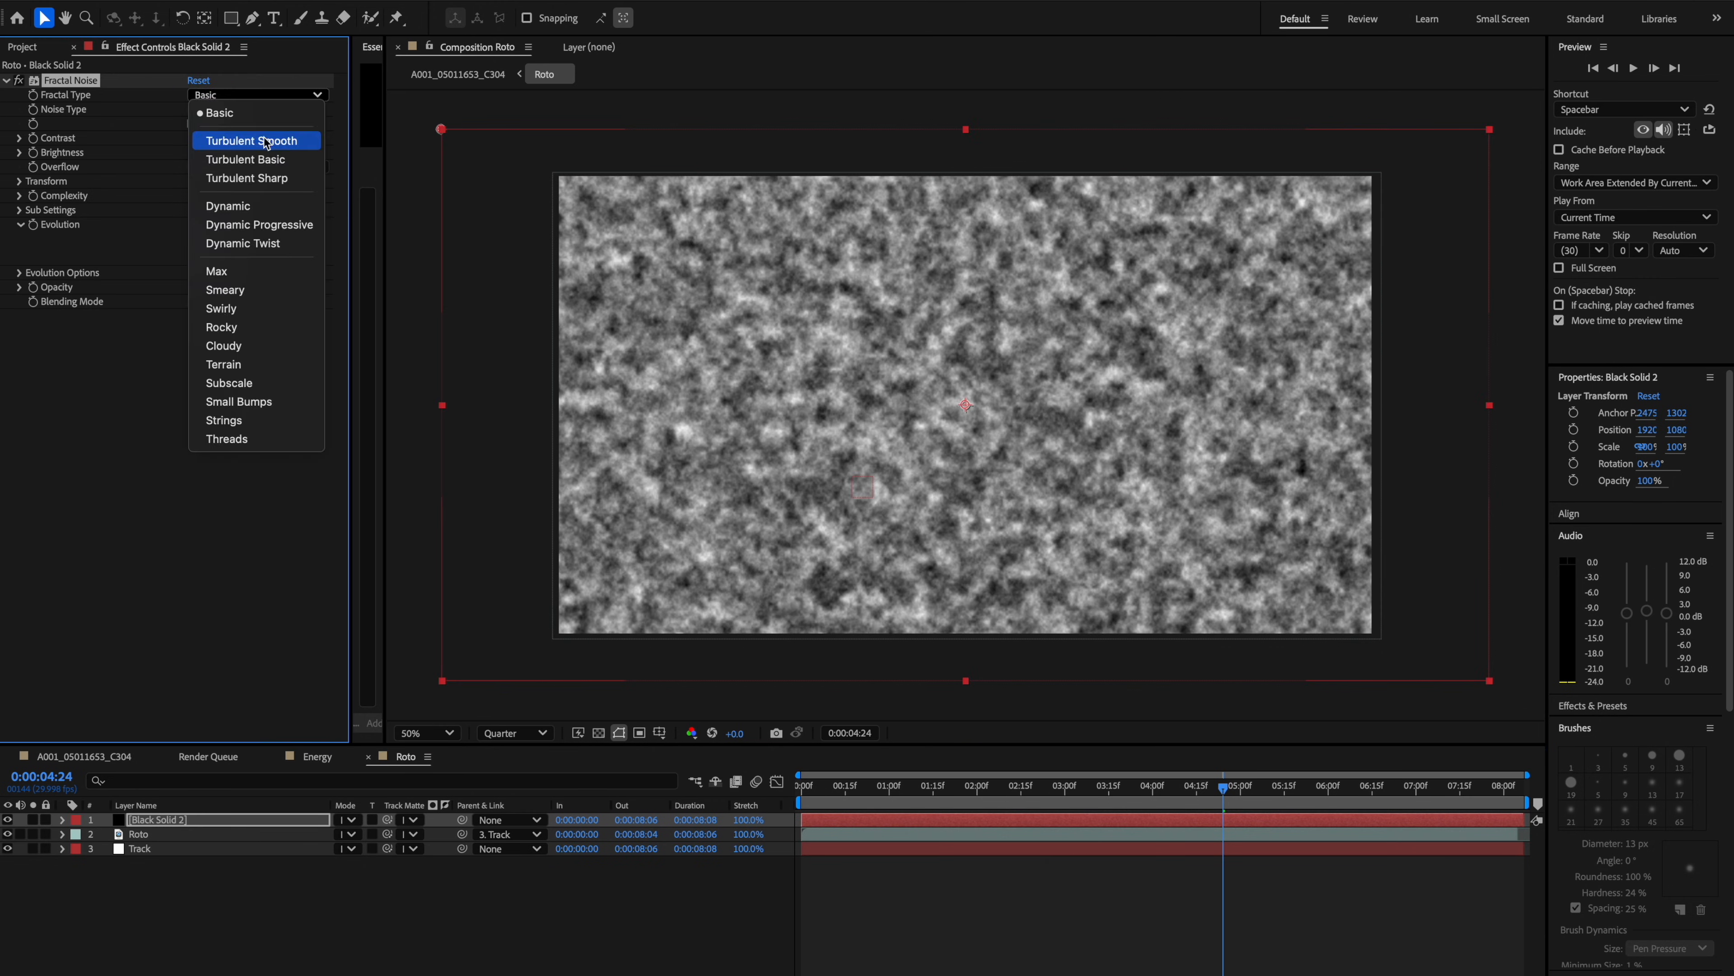
pyautogui.click(276, 227)
# Raise the noise contrast to about 180 and turn on Invert.
pyautogui.moveTo(199, 137); pyautogui.dragTo(251, 133)
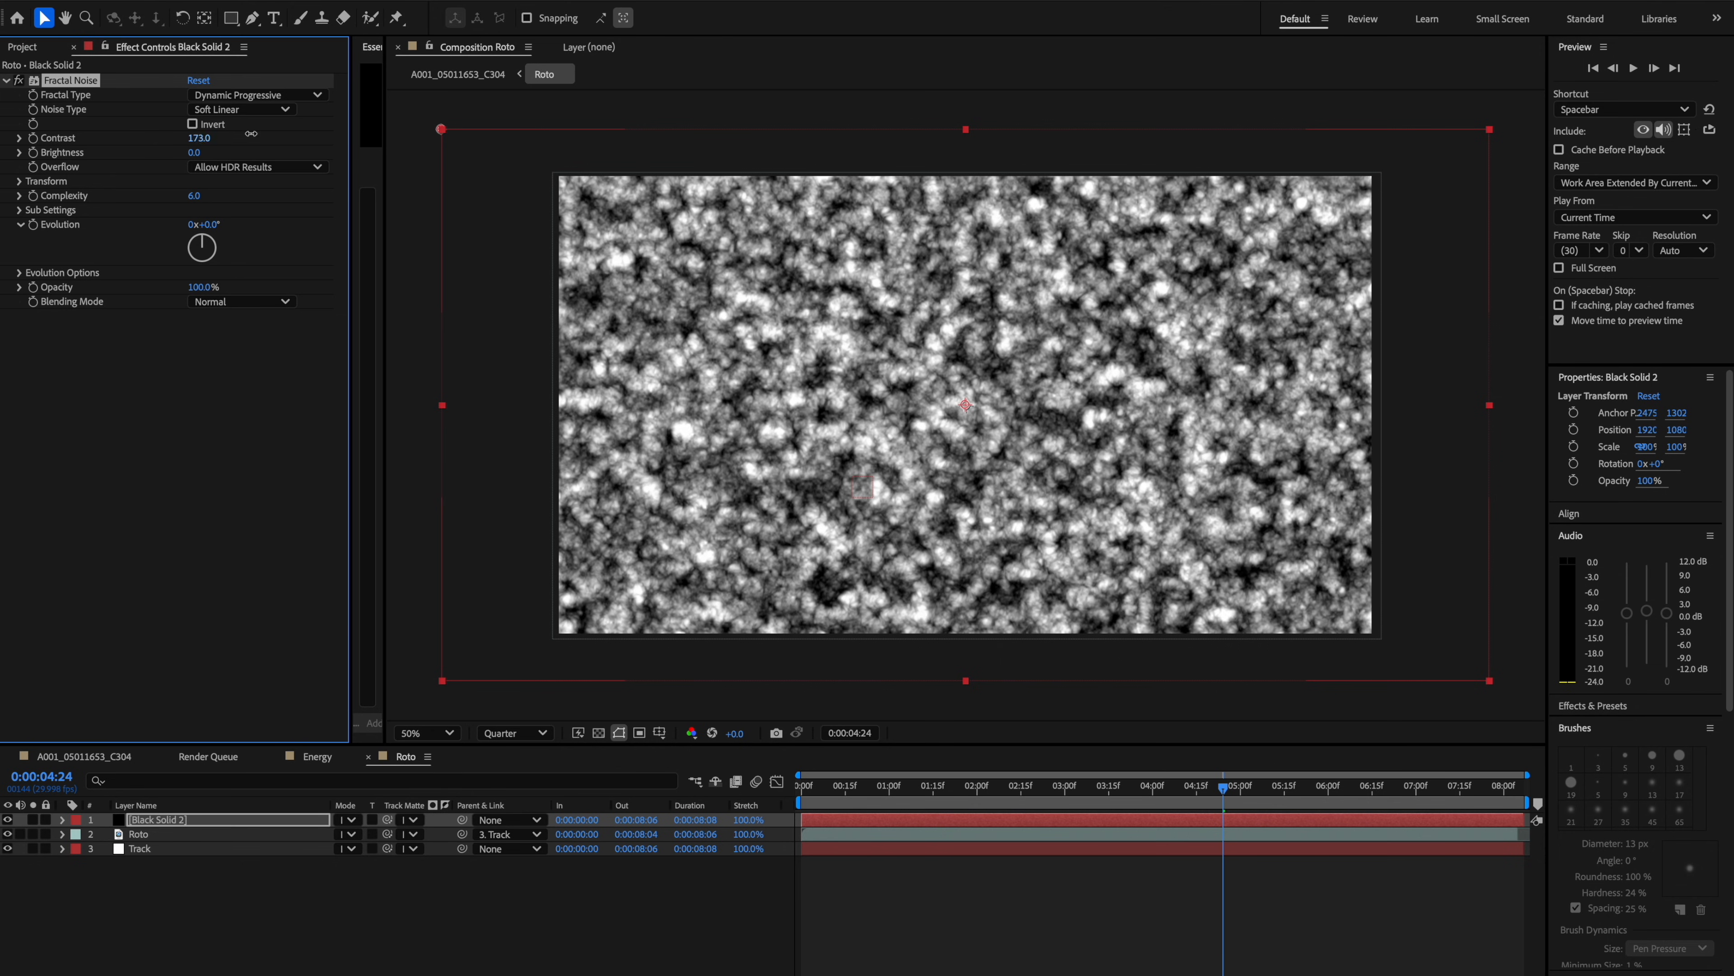
pyautogui.click(193, 124)
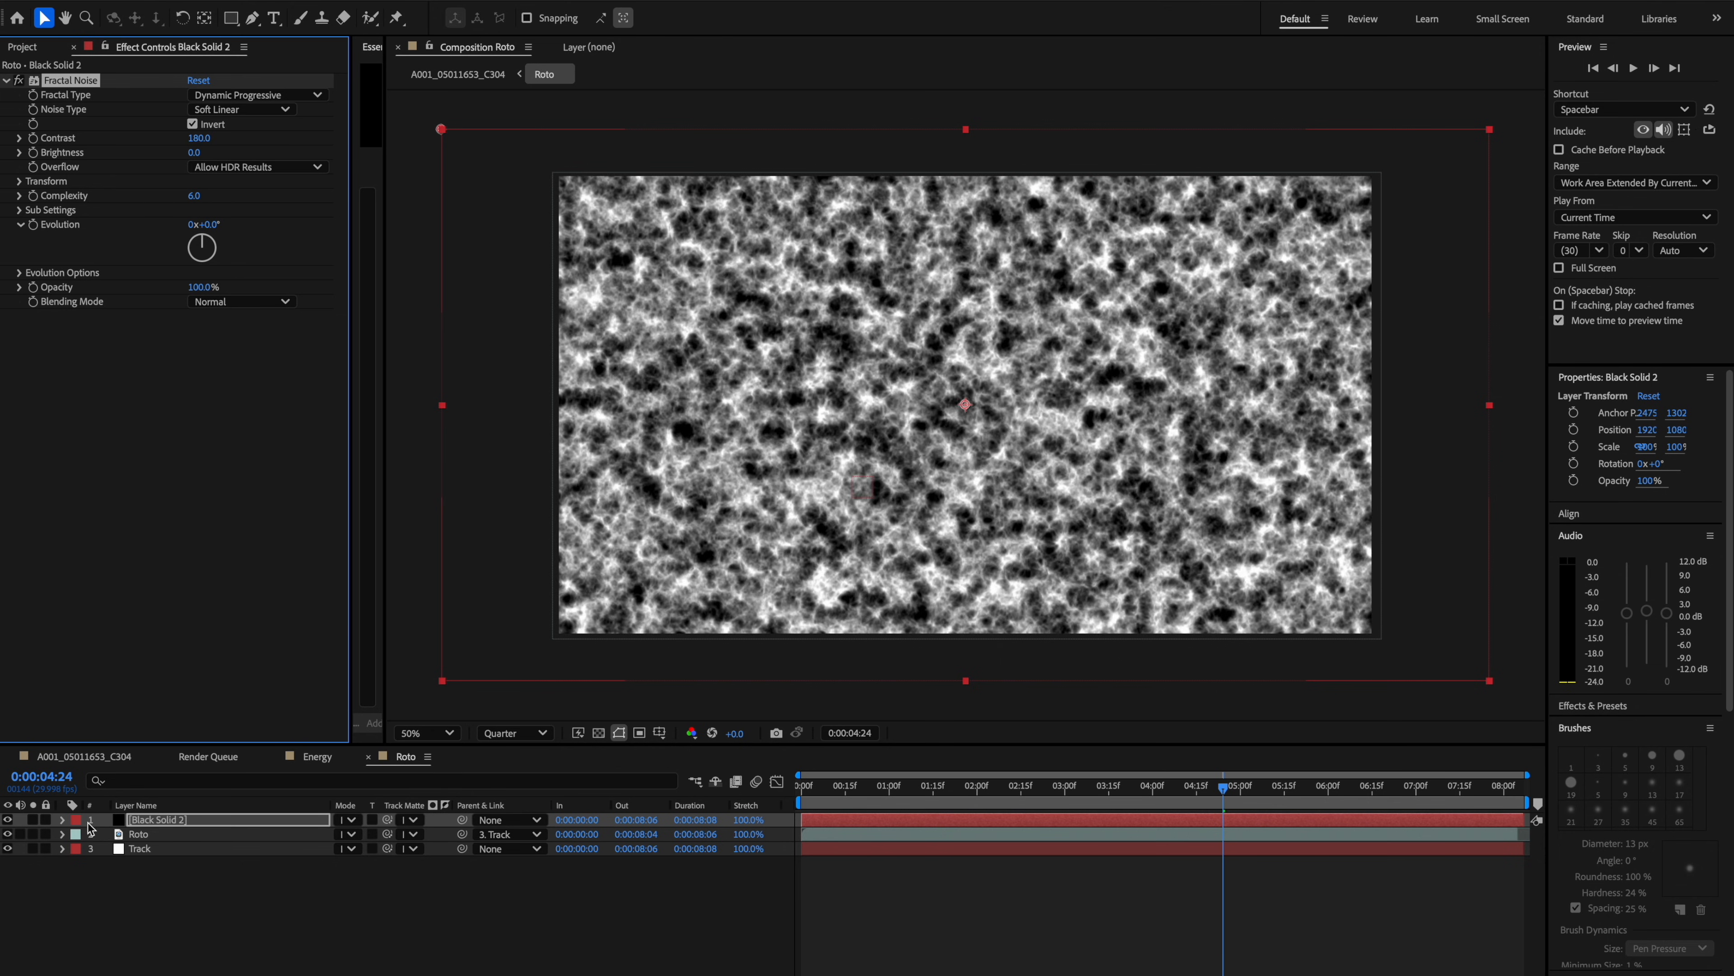
# Hide the noise solid and use it as the track matte for the Roto layer.
pyautogui.moveTo(91, 827); pyautogui.dragTo(91, 828)
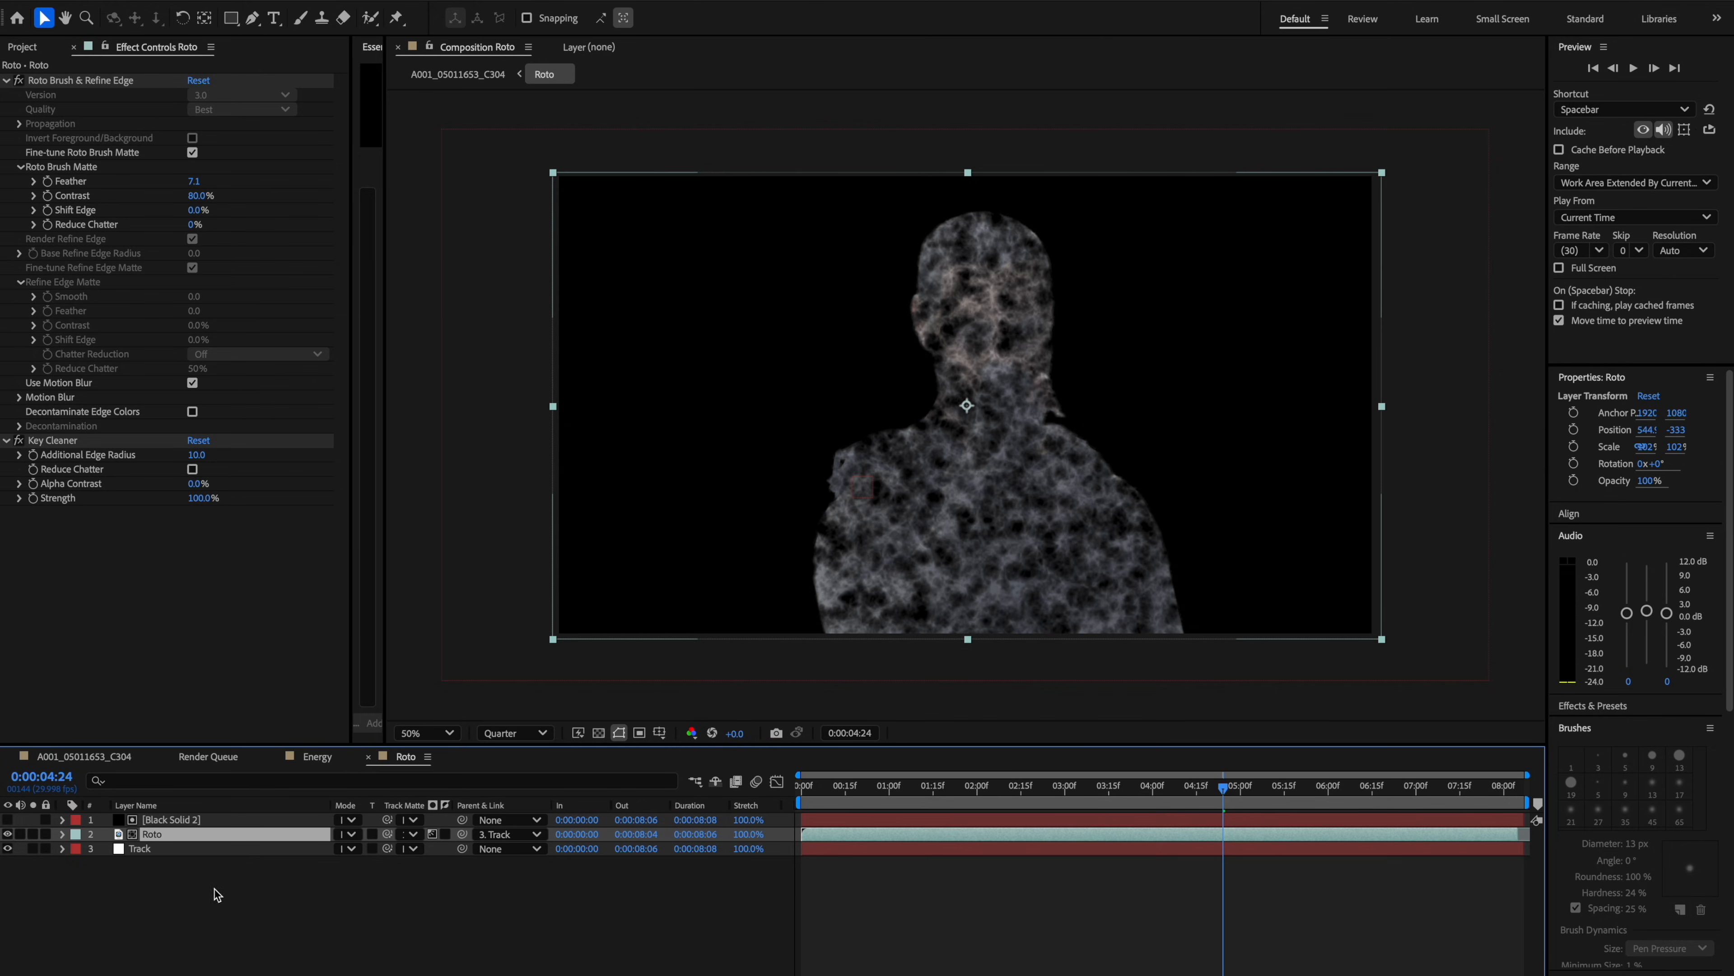
pyautogui.click(209, 821)
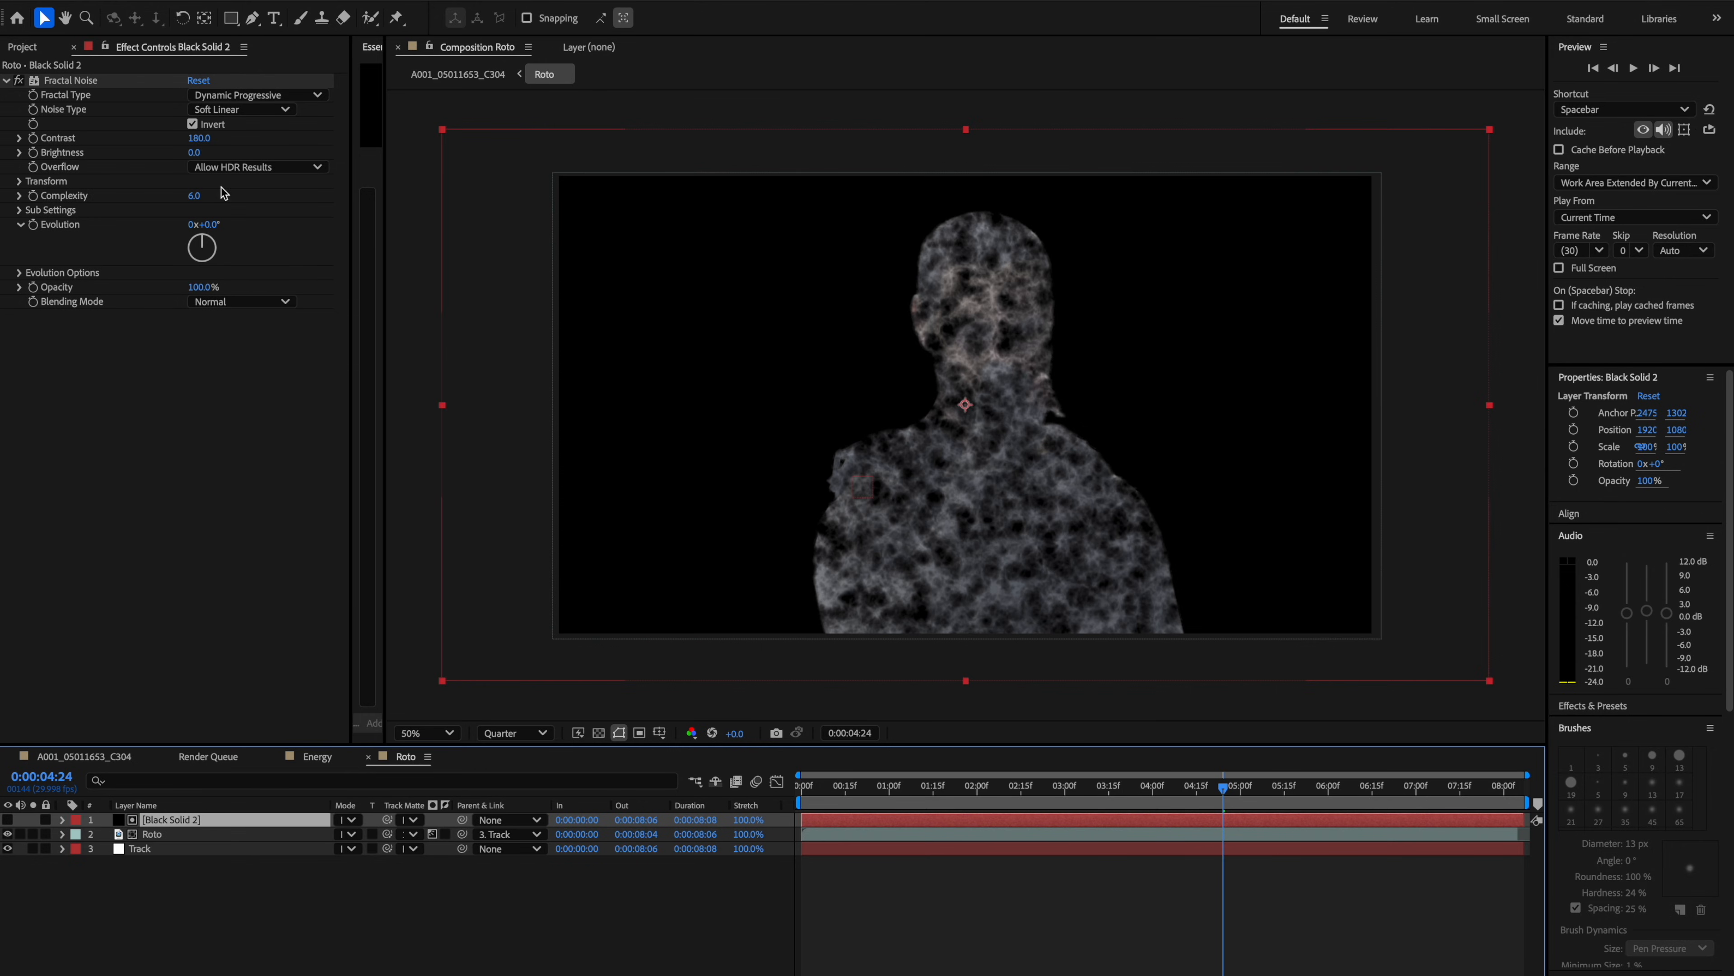
pyautogui.click(413, 833)
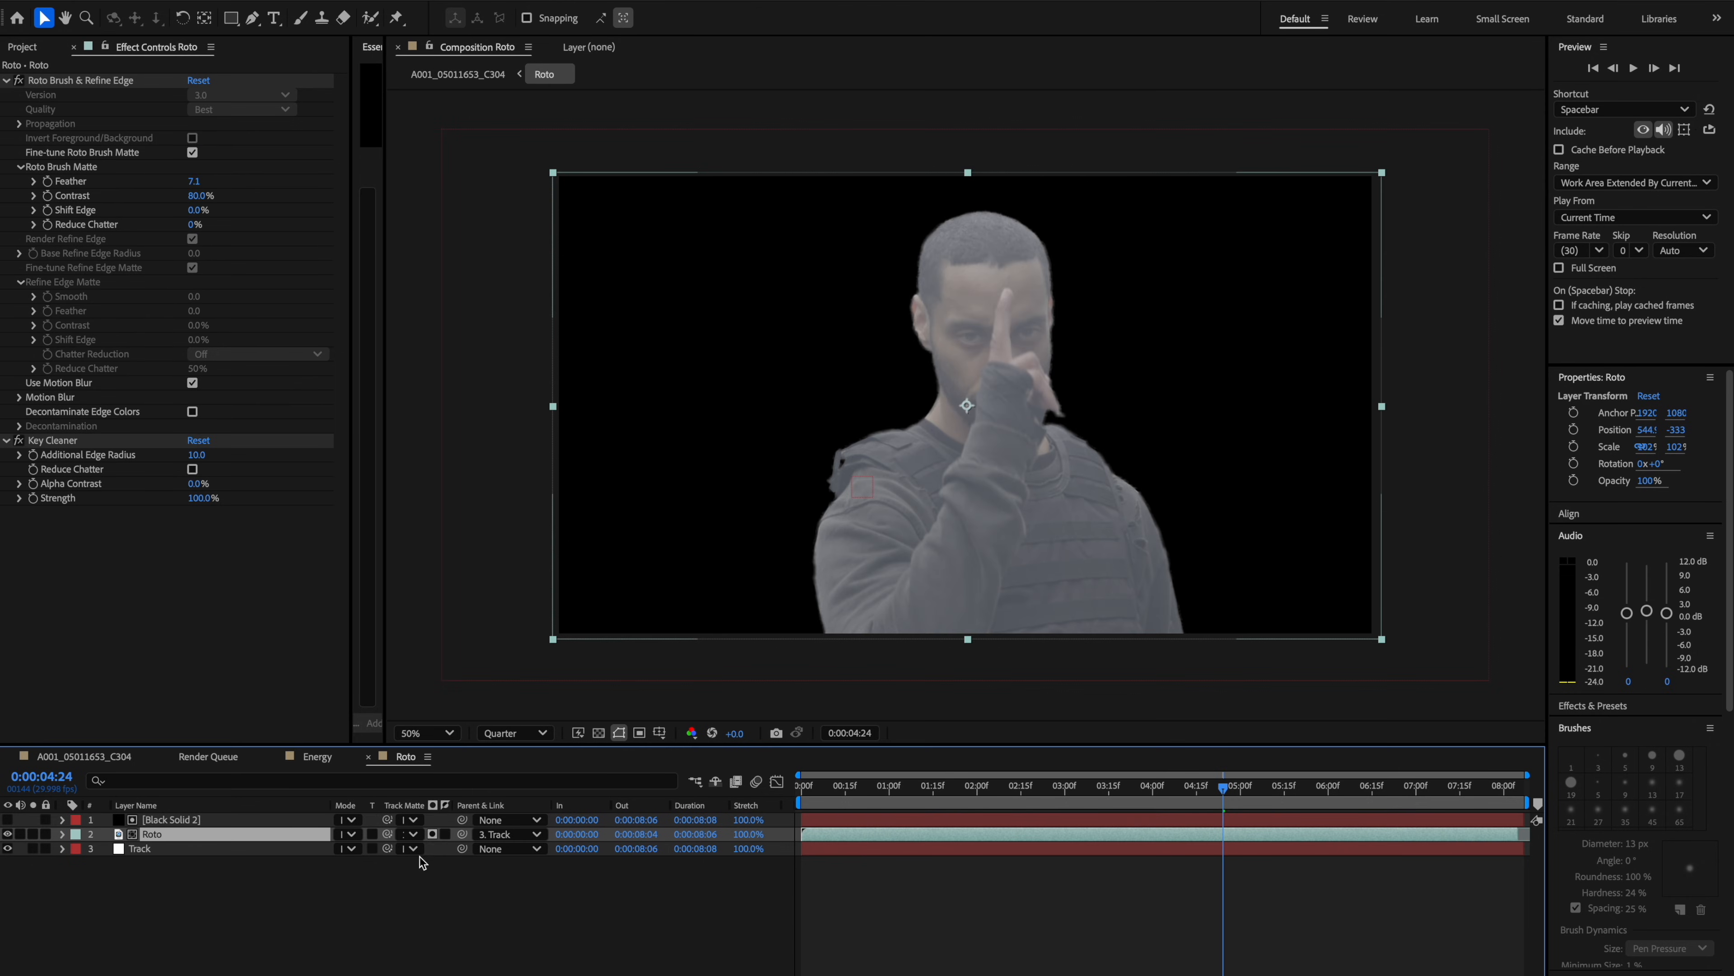
pyautogui.click(433, 835)
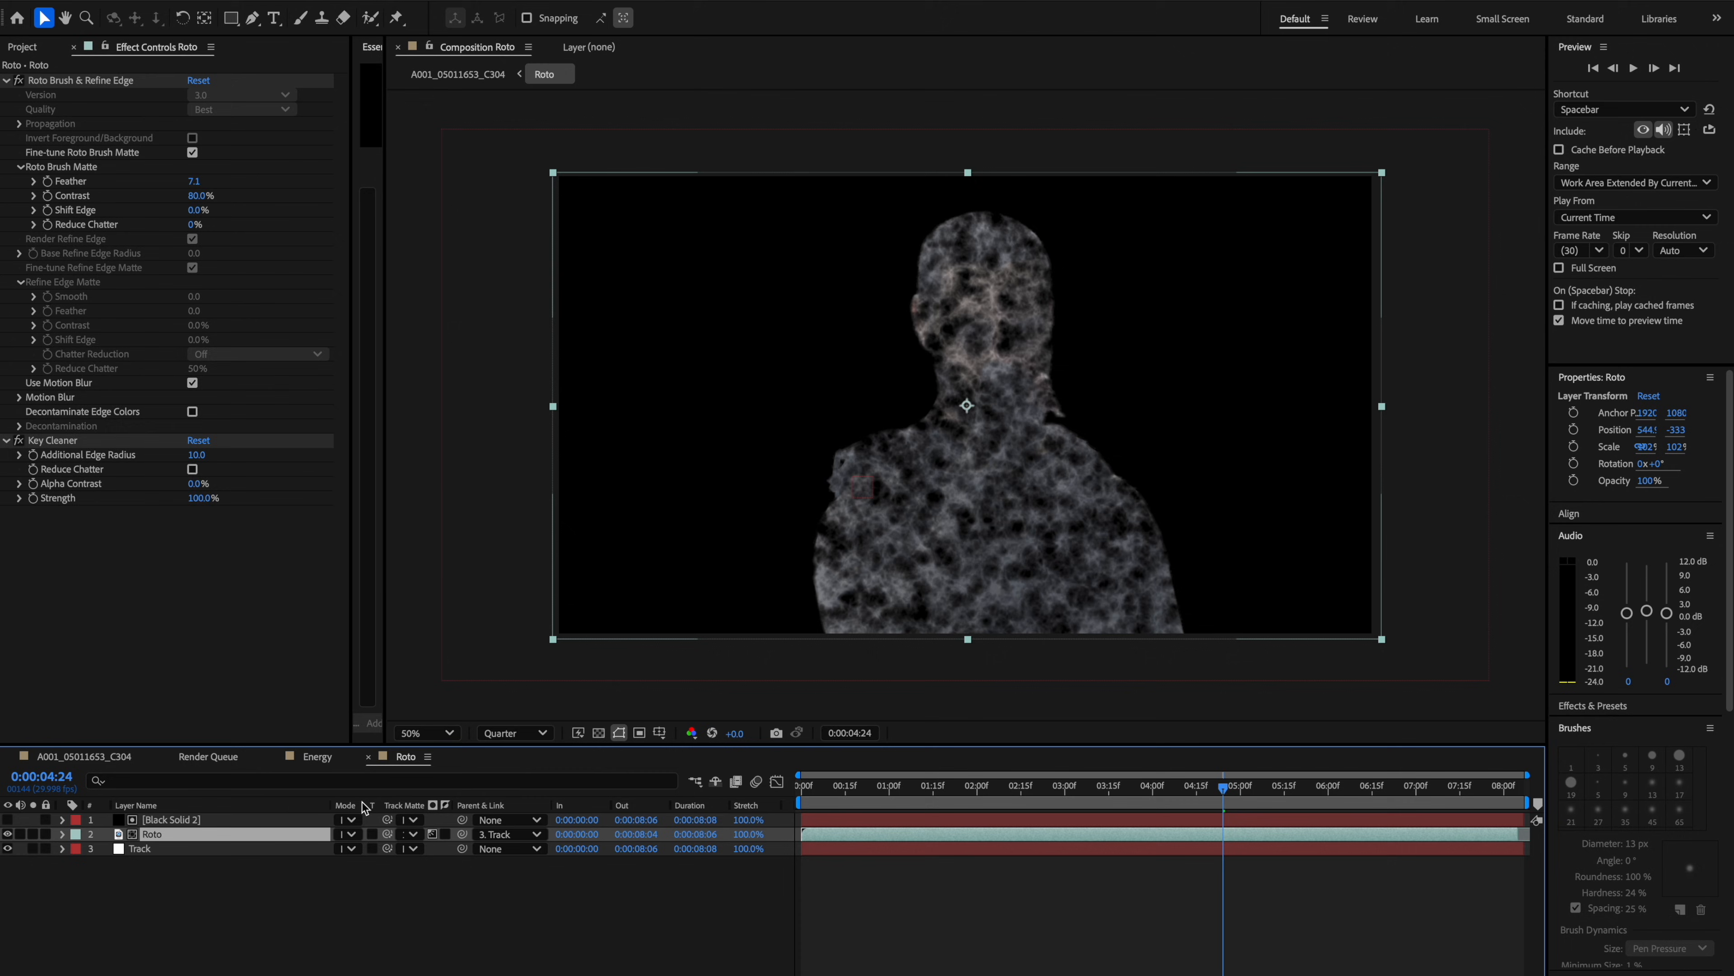
# Keyframe the Fractal Noise evolution and brightness, setting brightness to about 29.6.
pyautogui.moveTo(198, 152)
pyautogui.mouseDown()
pyautogui.moveTo(240, 142)
pyautogui.moveTo(124, 175)
pyautogui.moveTo(191, 167)
pyautogui.mouseUp()
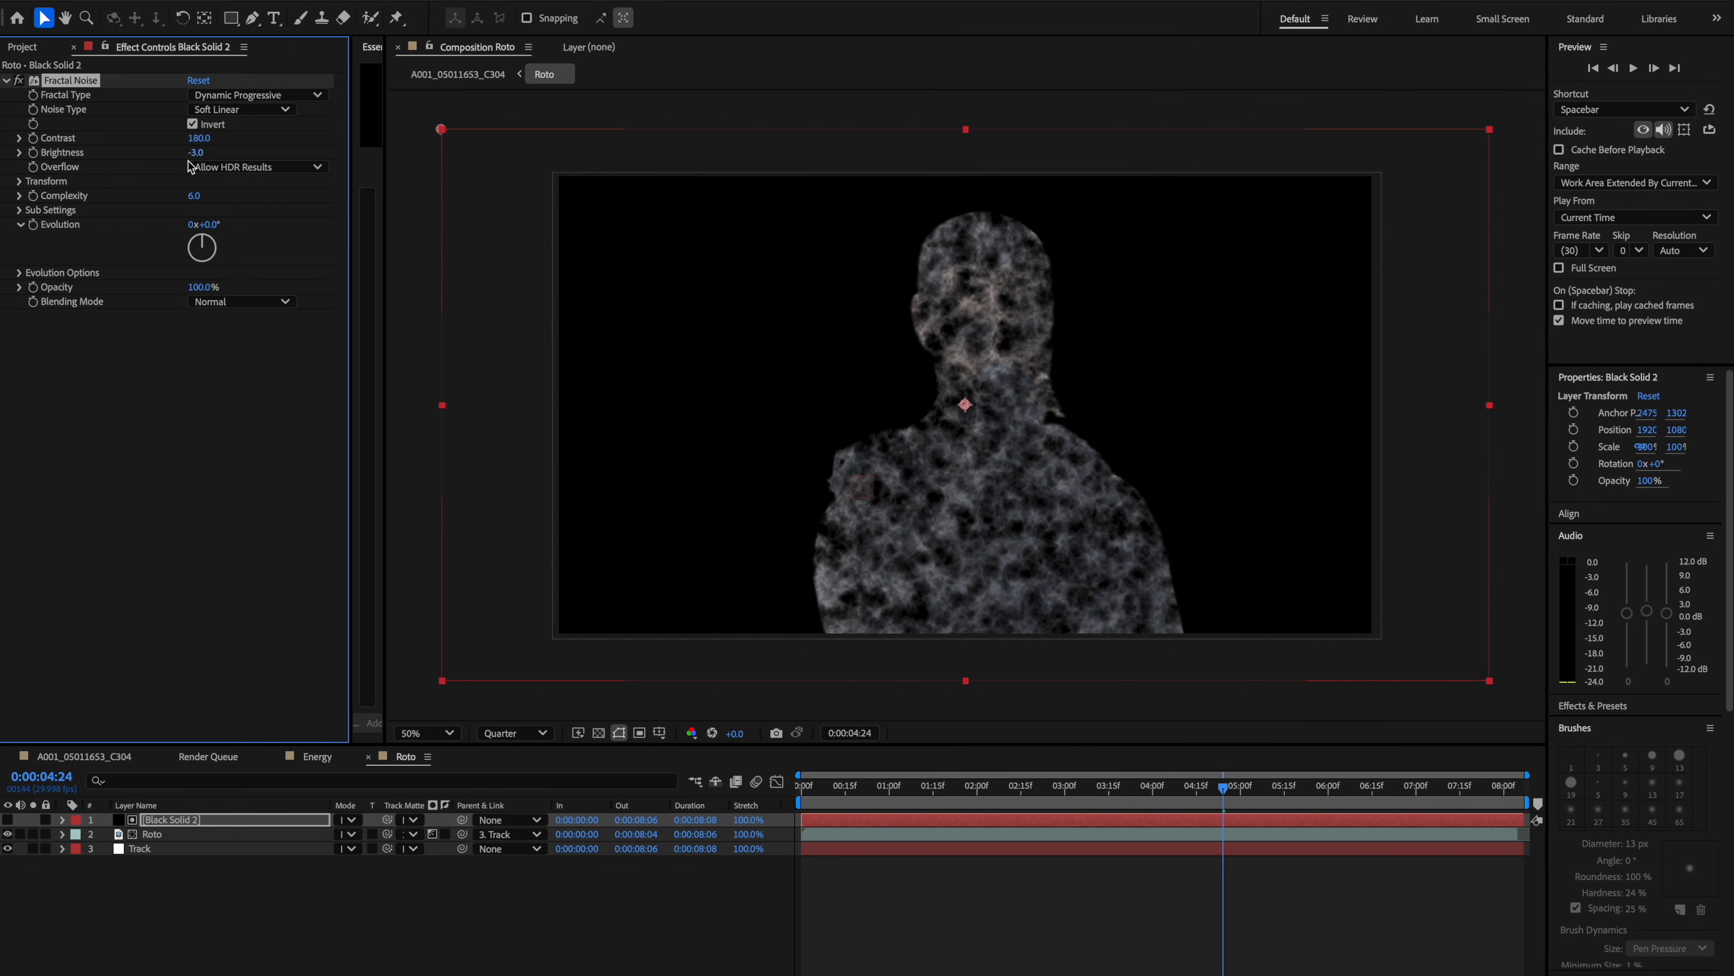
pyautogui.click(33, 224)
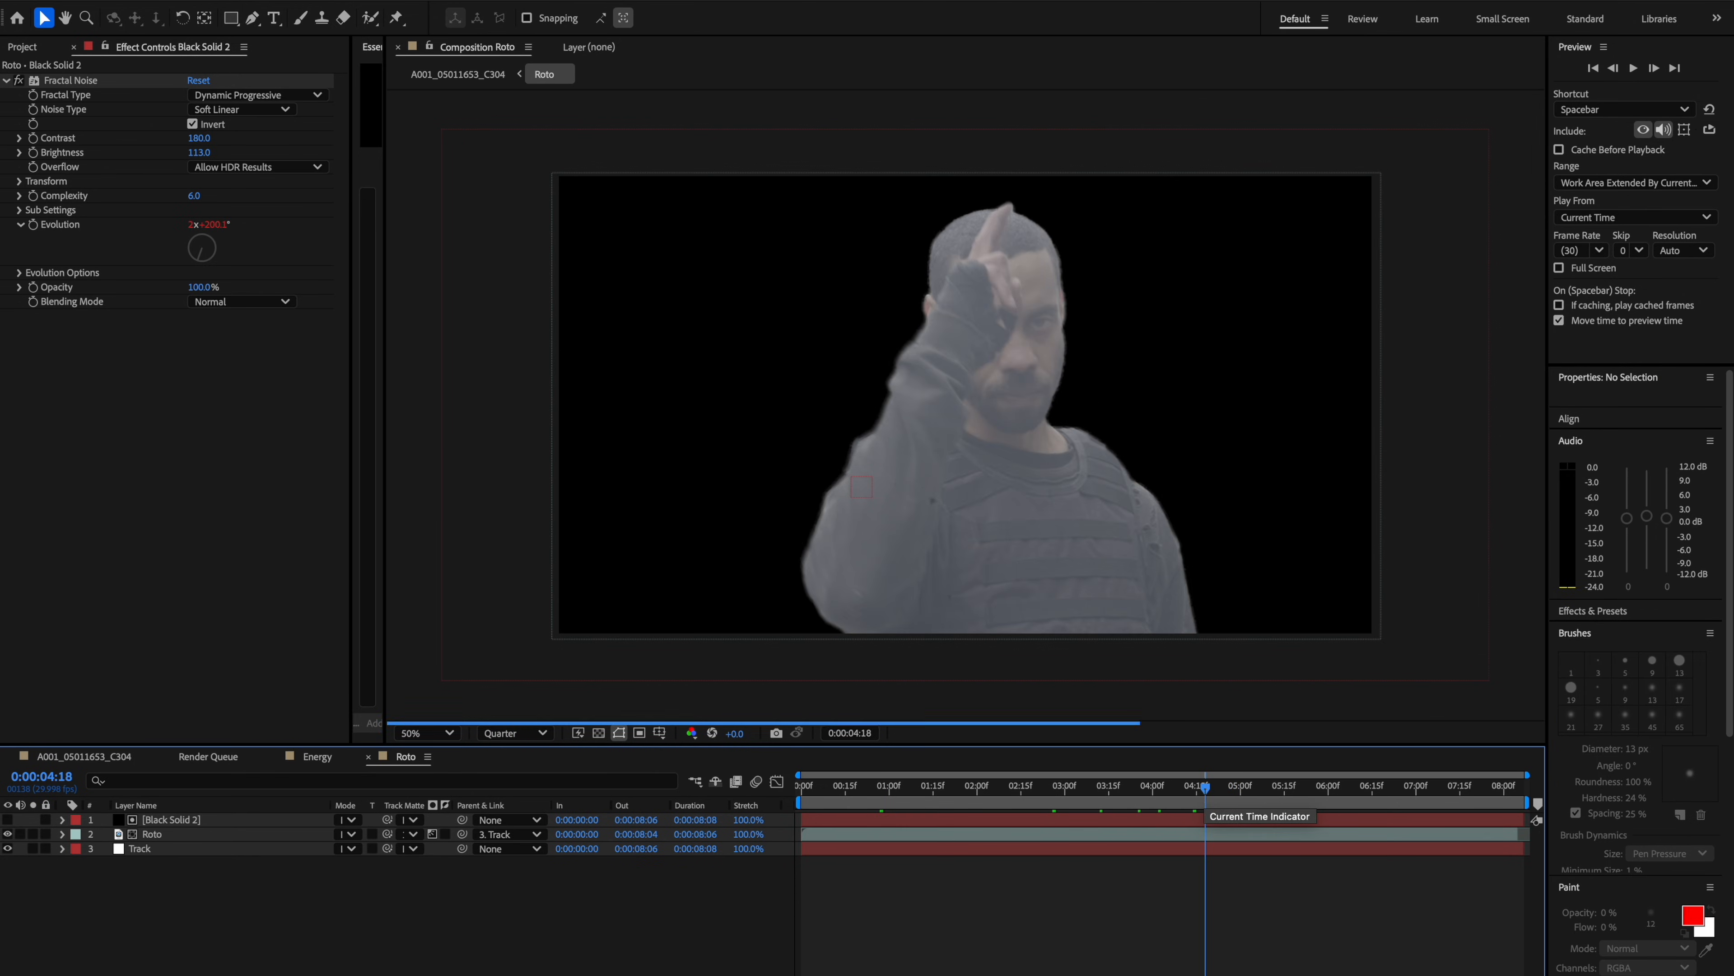
pyautogui.click(30, 152)
pyautogui.moveTo(198, 152)
pyautogui.mouseDown()
pyautogui.moveTo(233, 152)
pyautogui.moveTo(205, 152)
pyautogui.mouseUp()
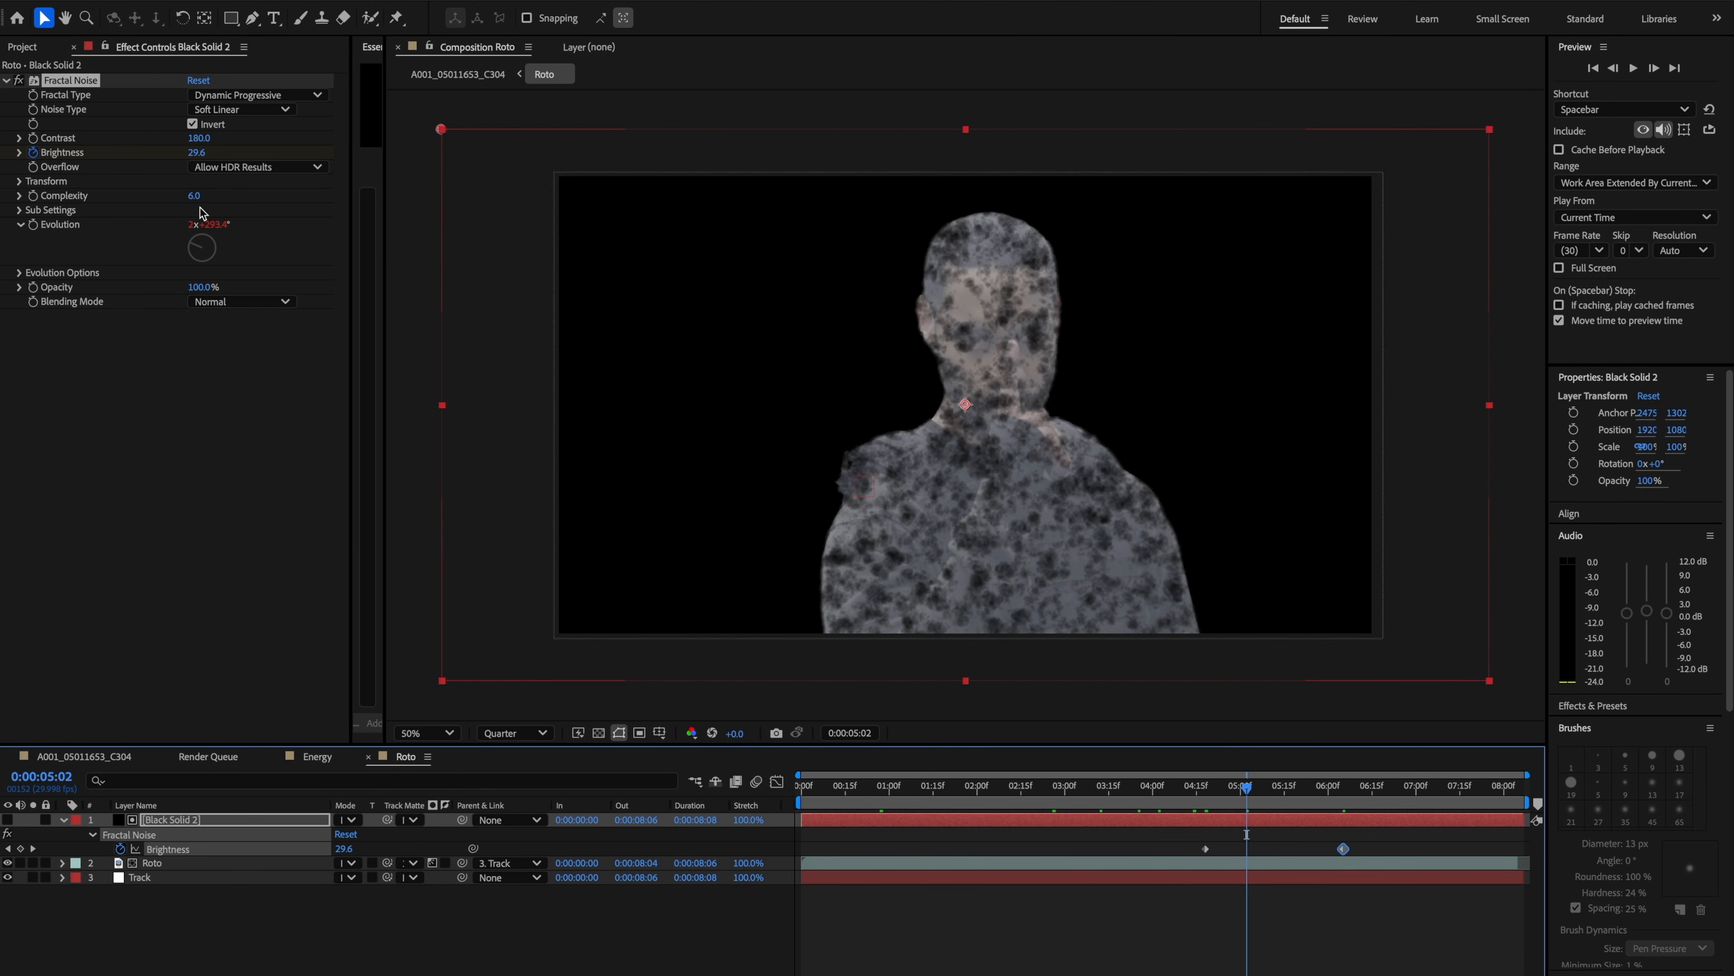
# Expand the noise Transform settings and set the scale to about 362.
pyautogui.click(201, 209)
pyautogui.click(19, 181)
pyautogui.click(35, 224)
pyautogui.moveTo(93, 255); pyautogui.dragTo(218, 254)
pyautogui.moveTo(1205, 786)
pyautogui.mouseDown()
pyautogui.moveTo(1280, 778)
pyautogui.moveTo(1200, 782)
pyautogui.moveTo(1231, 782)
pyautogui.mouseUp()
pyautogui.keyDown('alt'); pyautogui.click(33, 360); pyautogui.keyUp('alt')
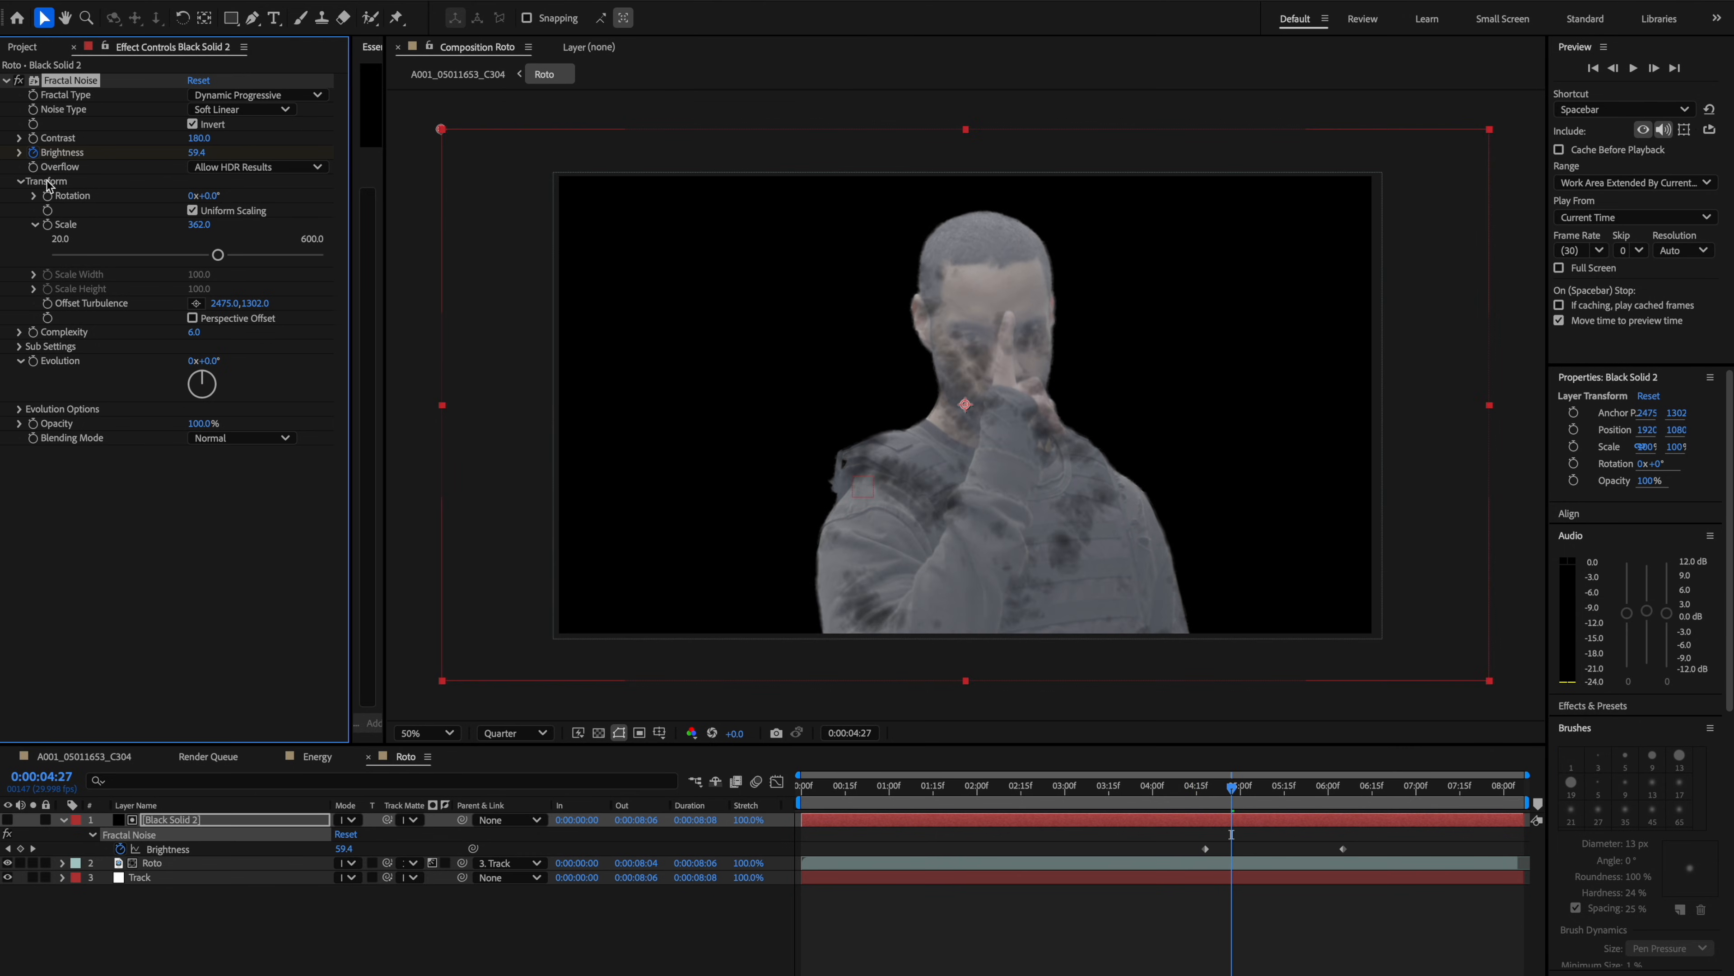
pyautogui.hotkey('ctrl', 'z')
pyautogui.moveTo(1232, 786); pyautogui.dragTo(1201, 794)
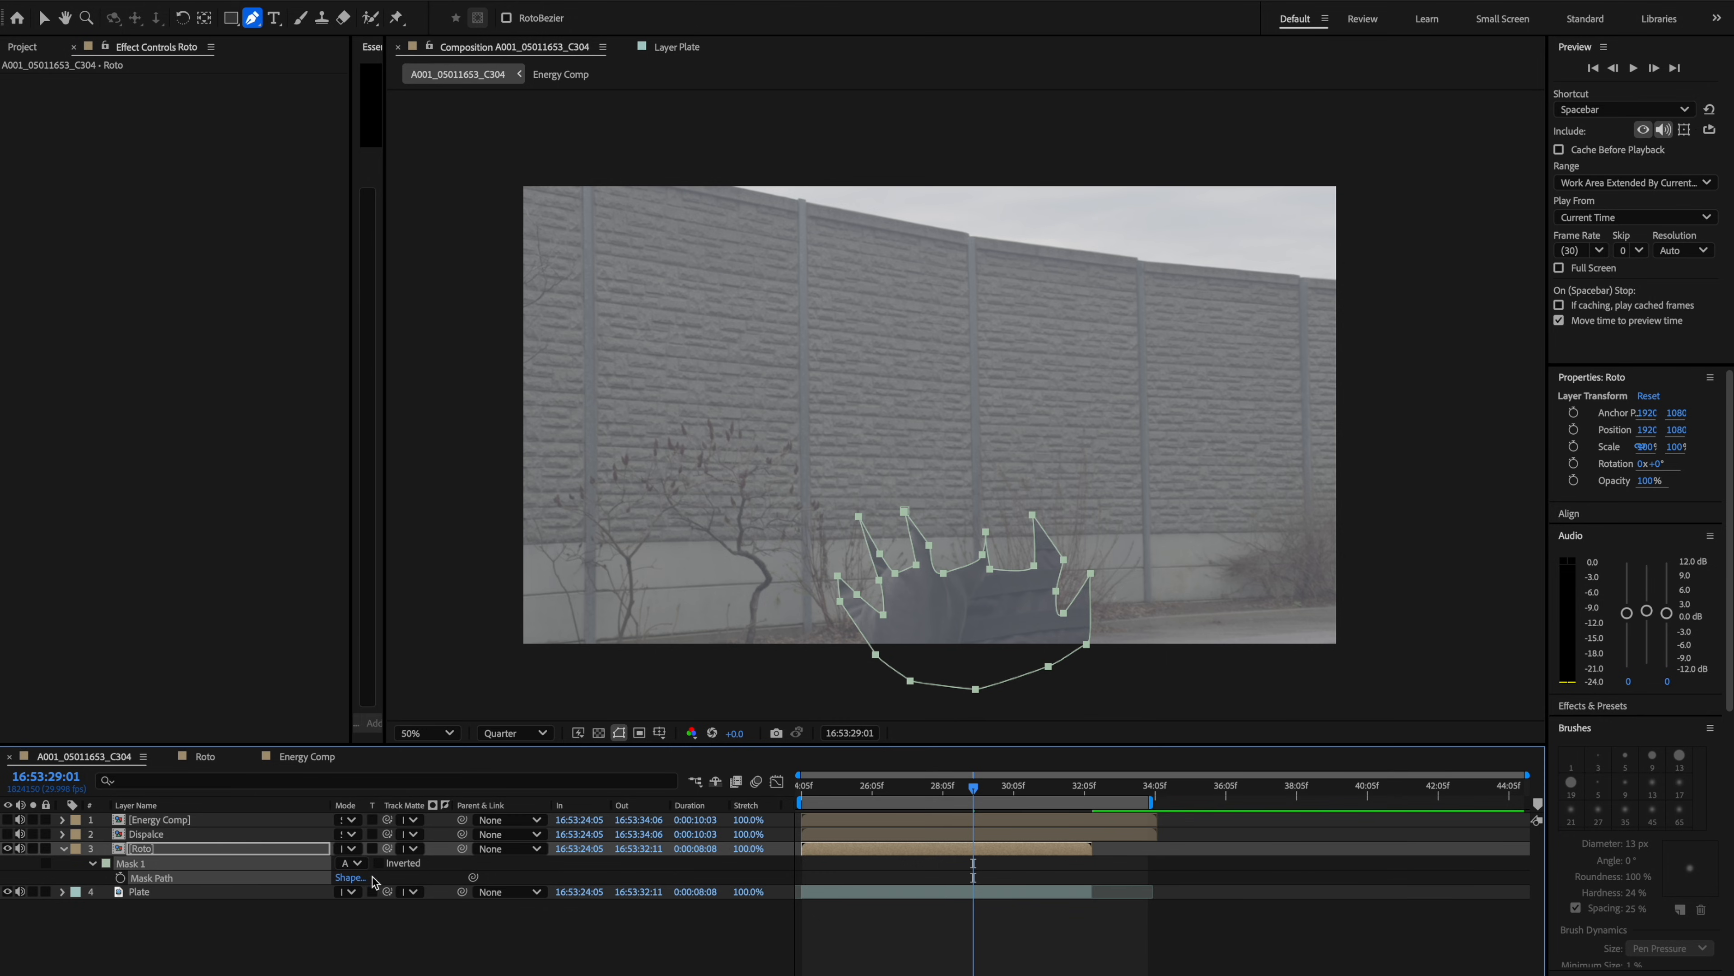
# Set the inverted mask's feather to 127 pixels and add a keyframe for its mask expansion.
pyautogui.click(379, 864)
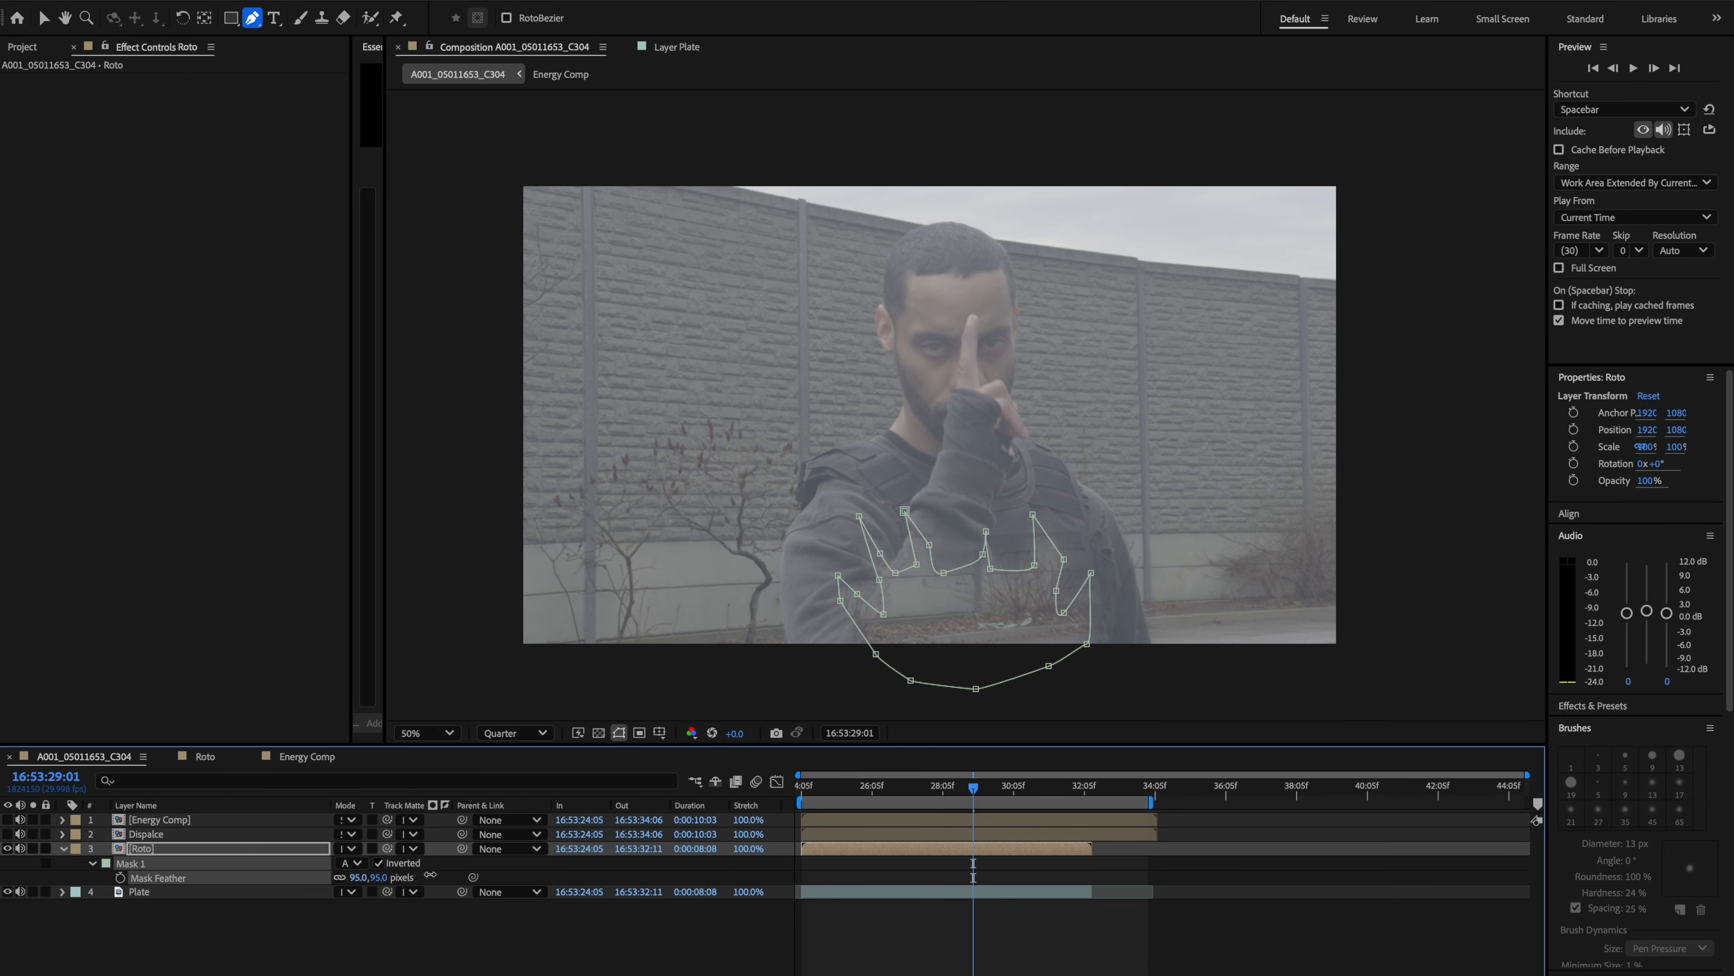
pyautogui.moveTo(430, 875); pyautogui.dragTo(465, 875)
pyautogui.press('m')
pyautogui.press('m')
pyautogui.click(120, 920)
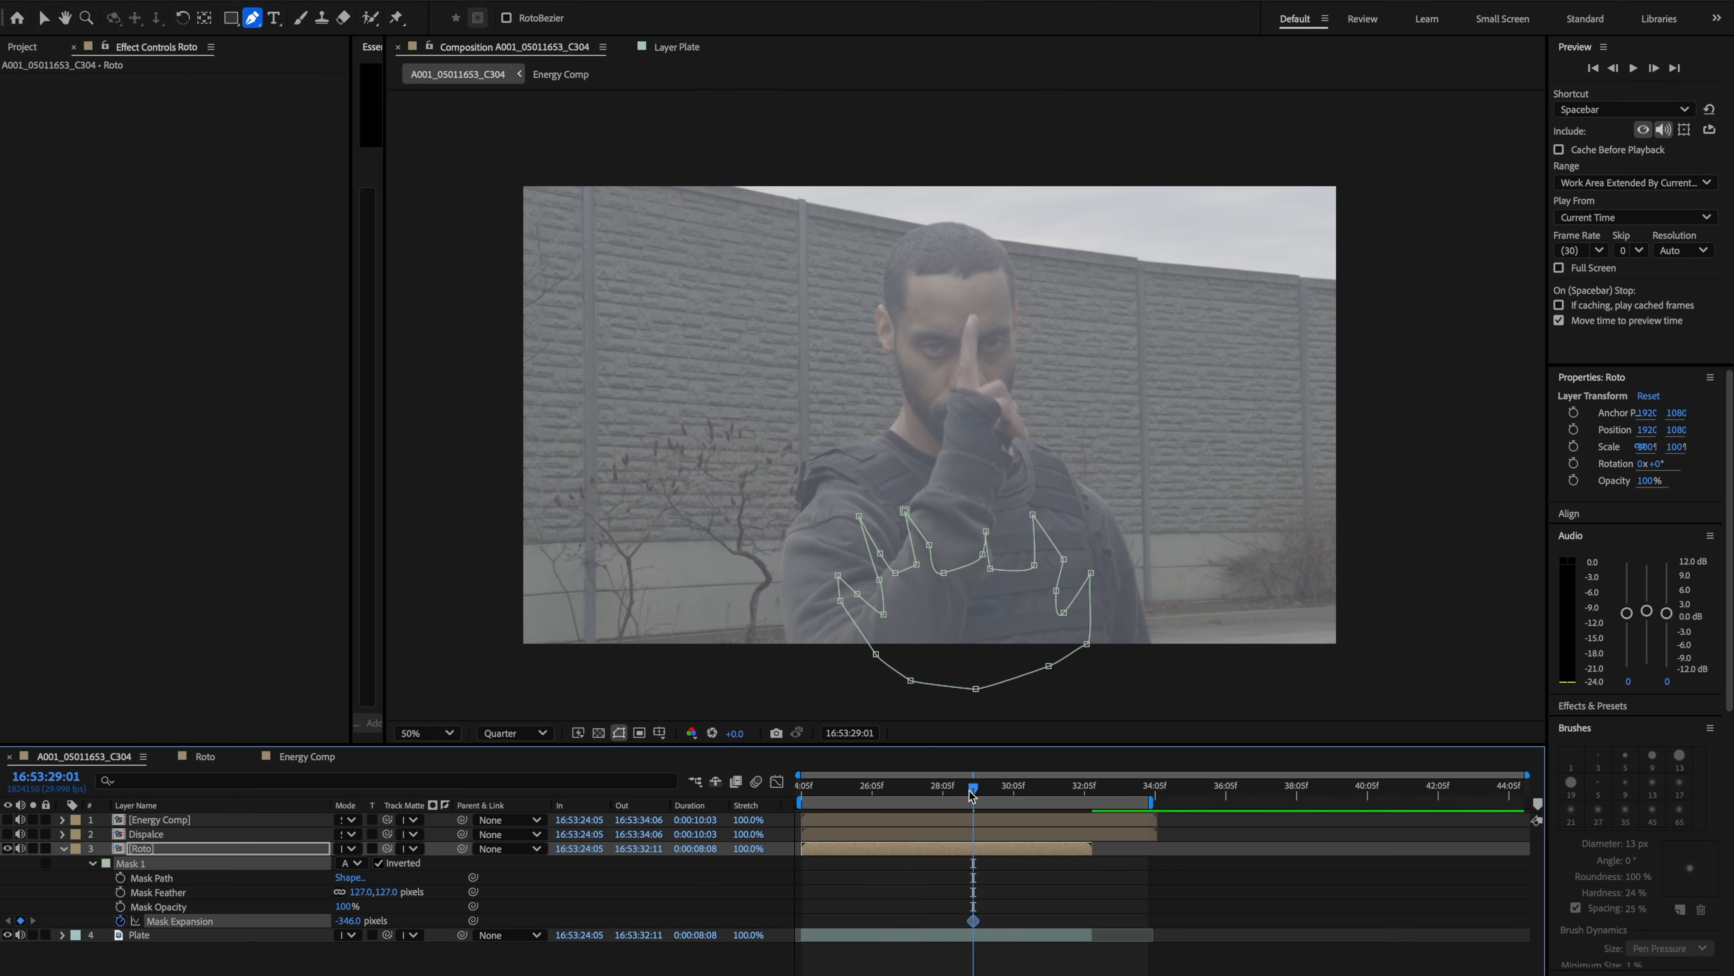
# Move a few frames later and keyframe the mask expansion to grow the mask over the person.
pyautogui.moveTo(973, 793); pyautogui.dragTo(1017, 793)
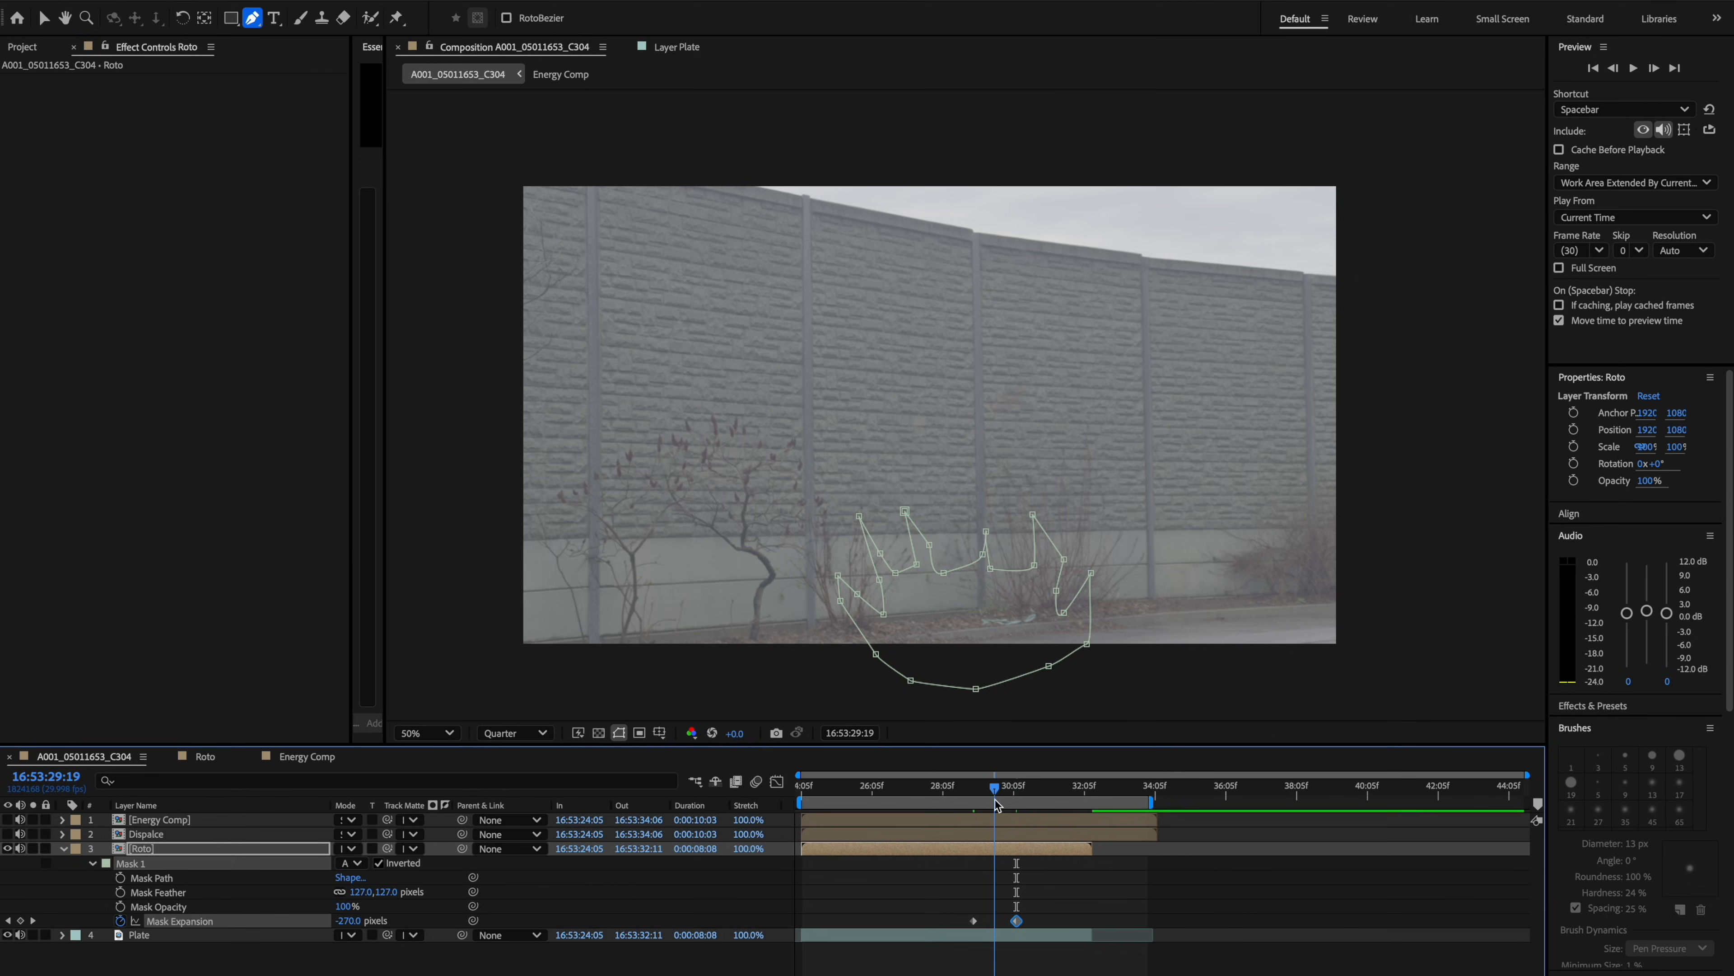
pyautogui.moveTo(995, 800); pyautogui.dragTo(991, 801)
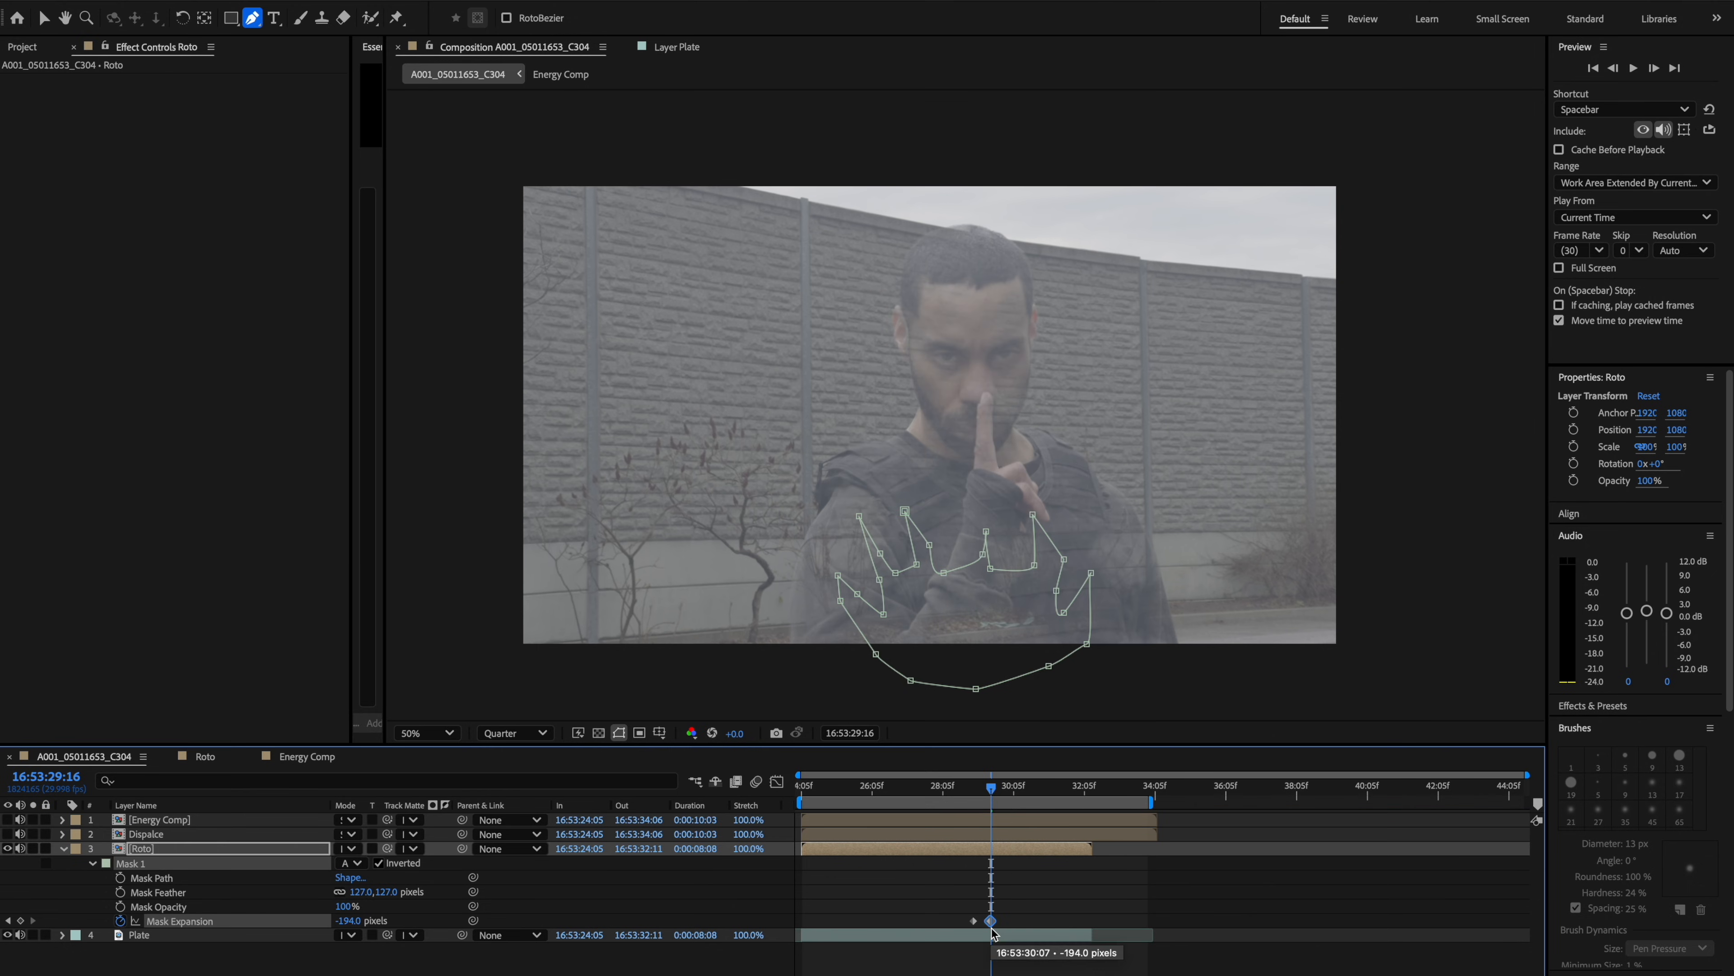
pyautogui.moveTo(374, 919); pyautogui.dragTo(402, 916)
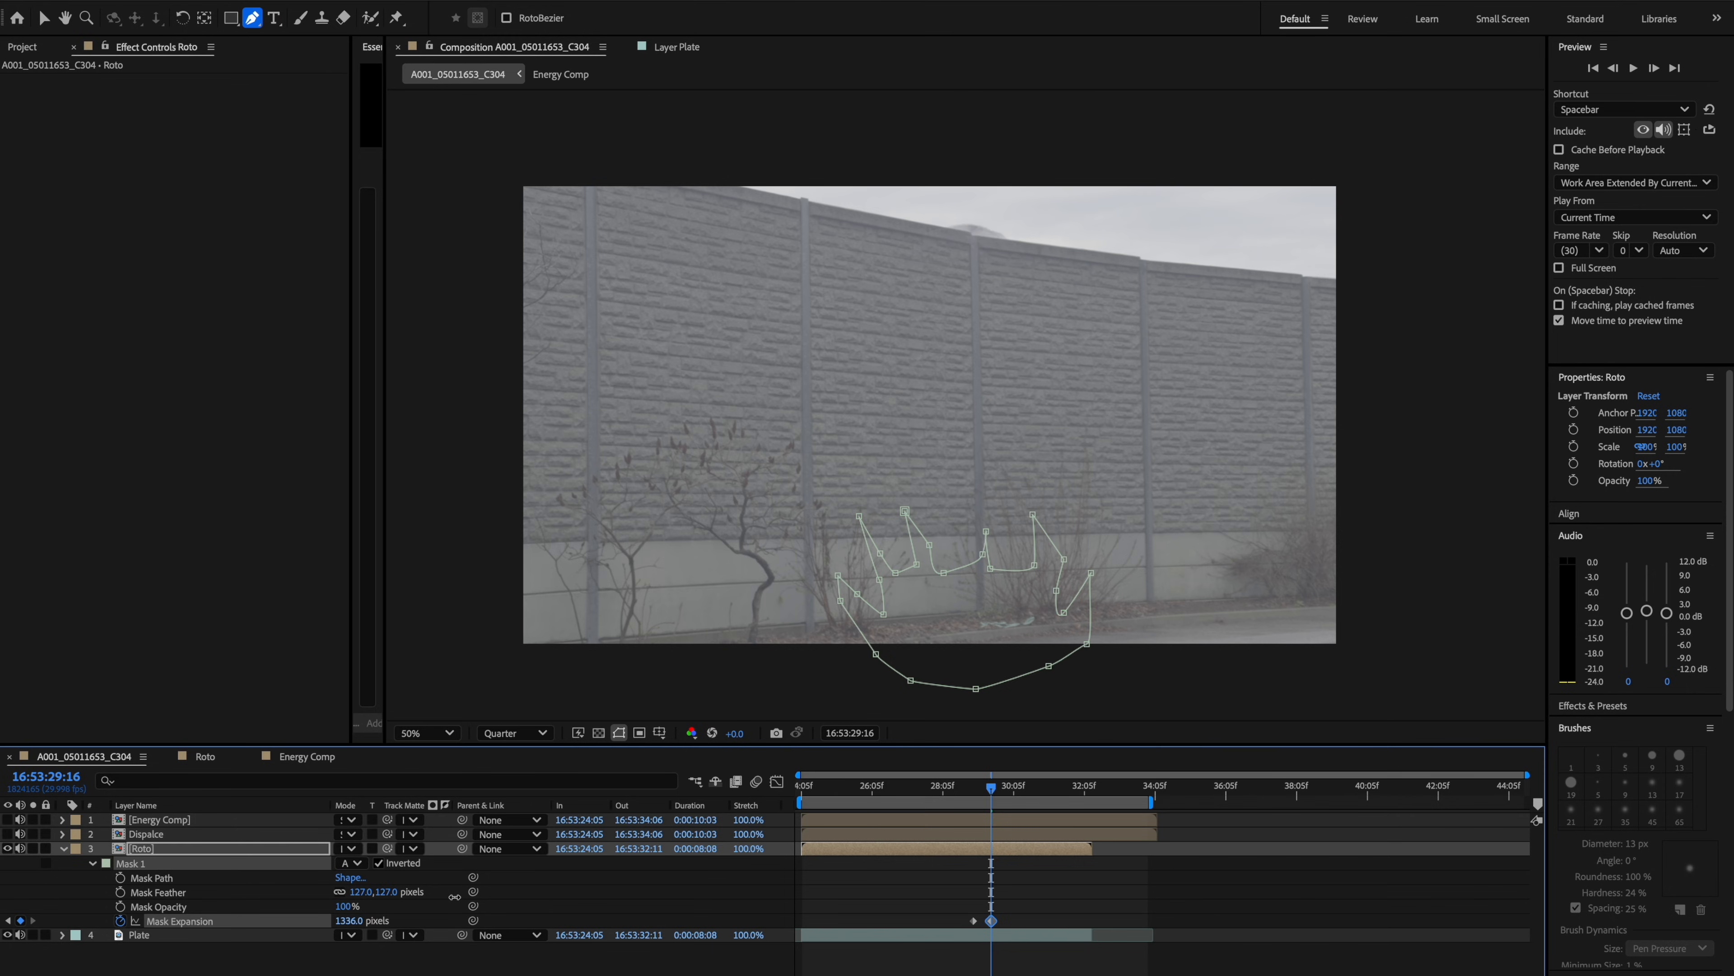
pyautogui.moveTo(967, 786); pyautogui.dragTo(989, 785)
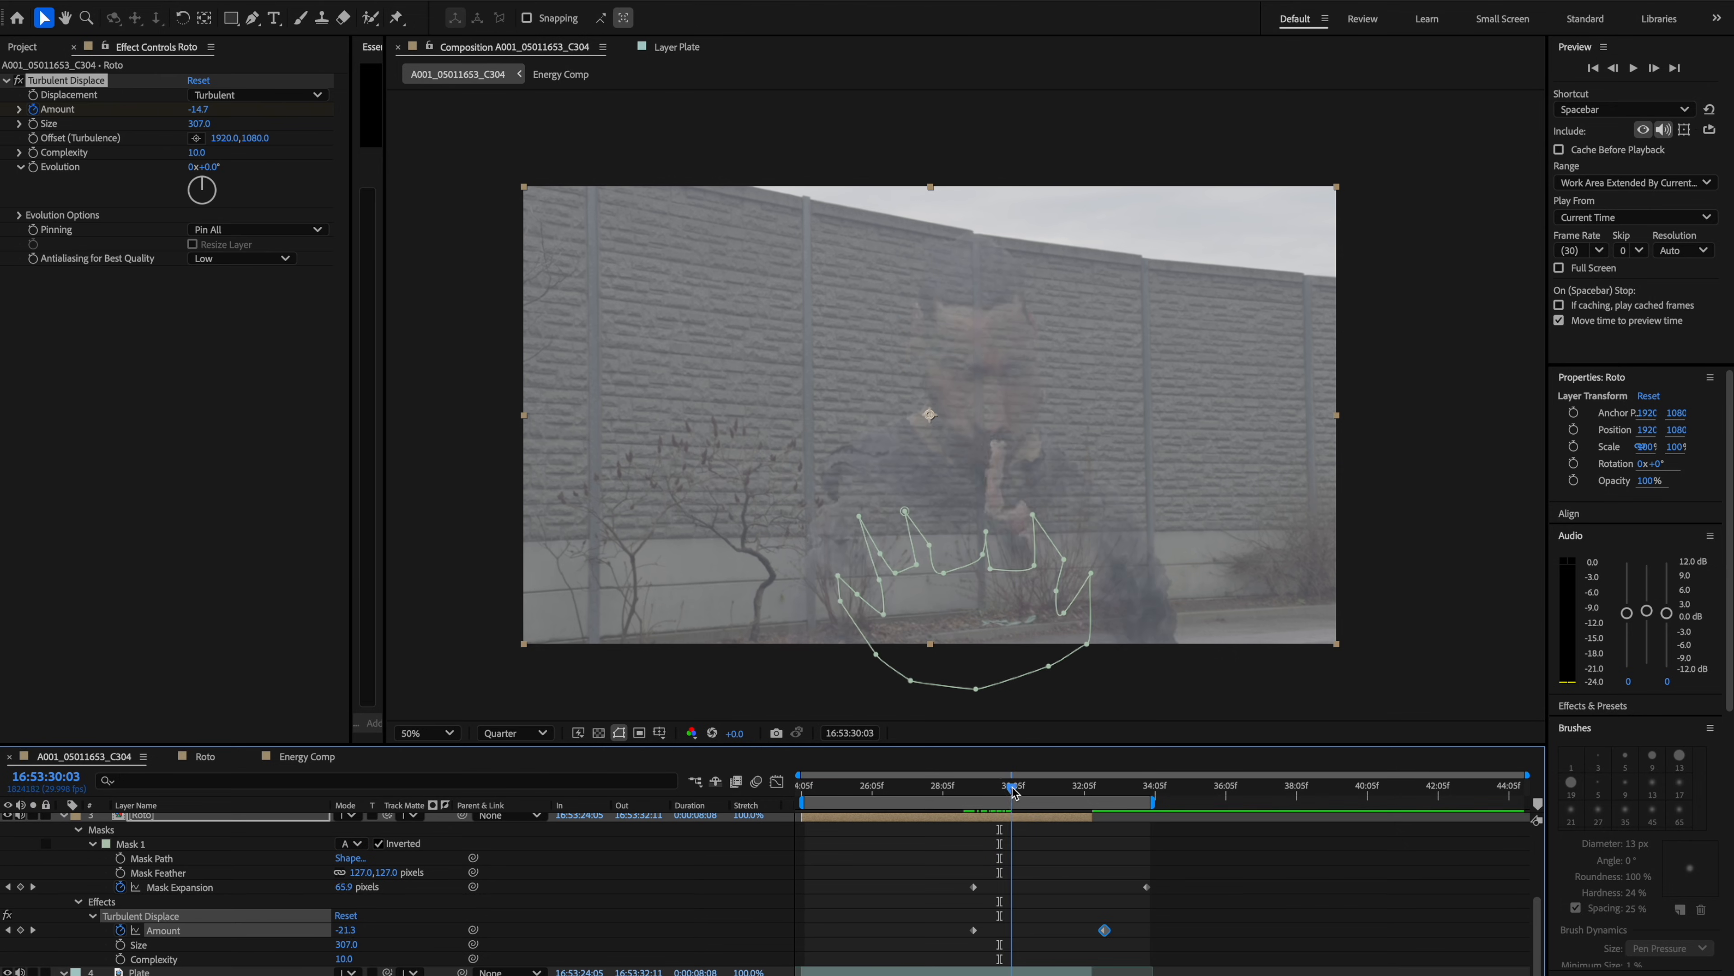
pyautogui.moveTo(1021, 786); pyautogui.dragTo(994, 797)
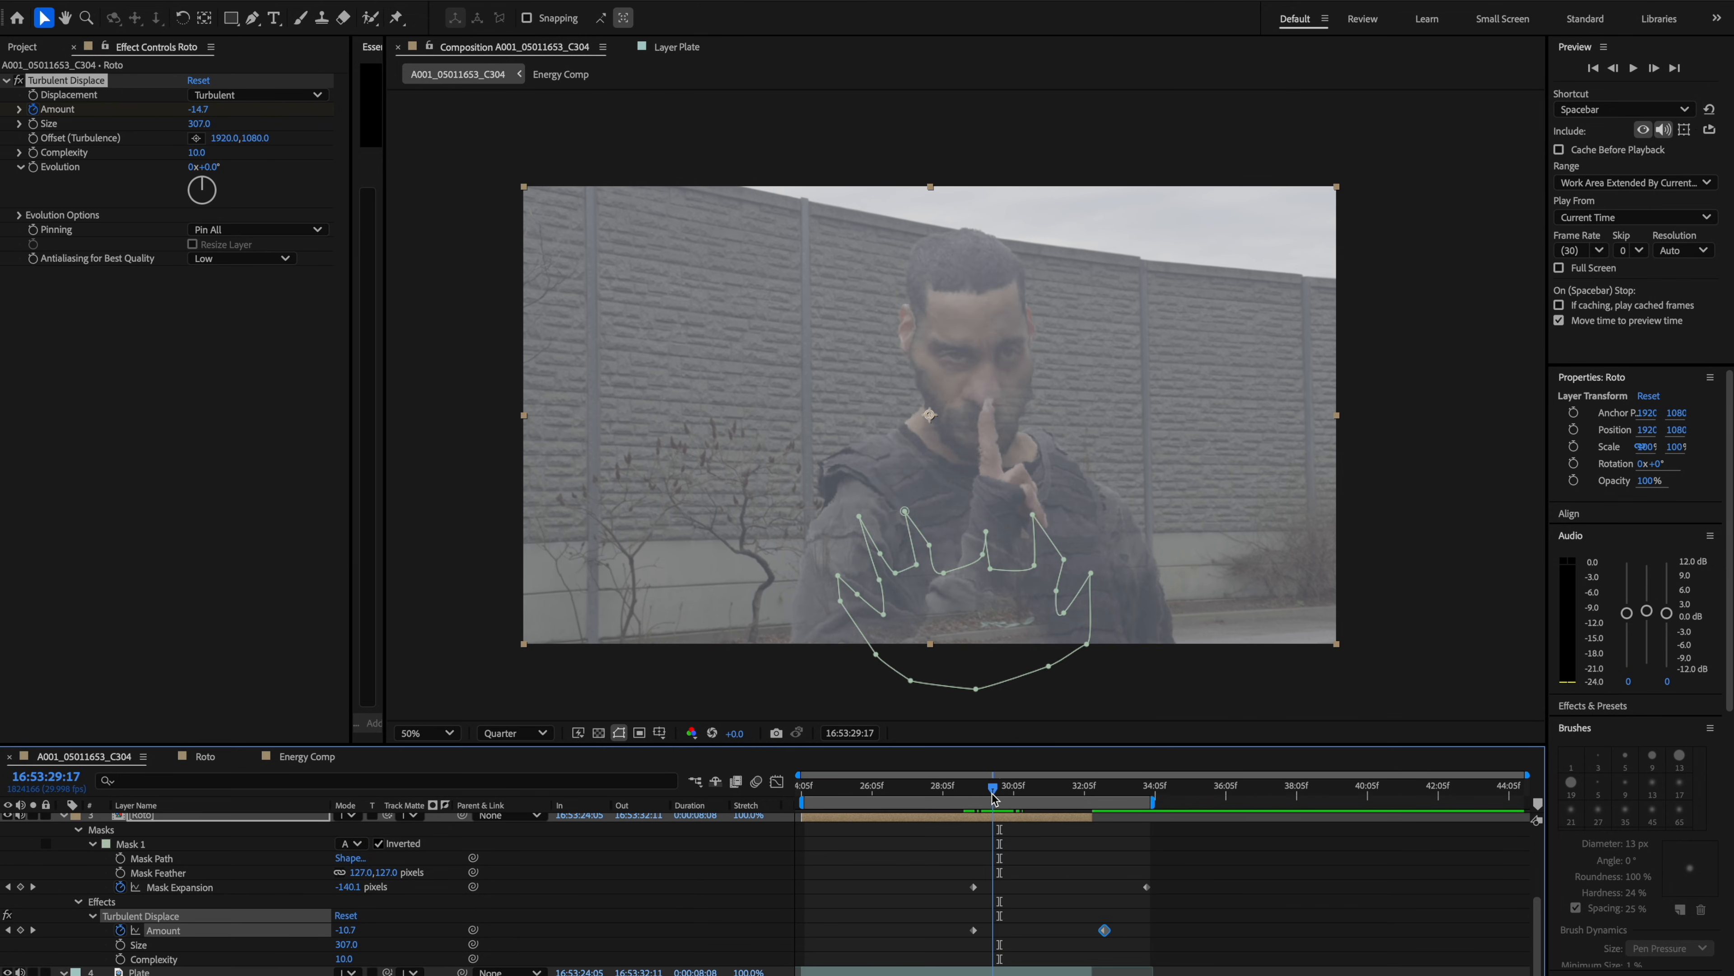
# Try larger Turbulent Displace sizes and preview them, undoing each change.
pyautogui.moveTo(197, 127); pyautogui.dragTo(224, 124)
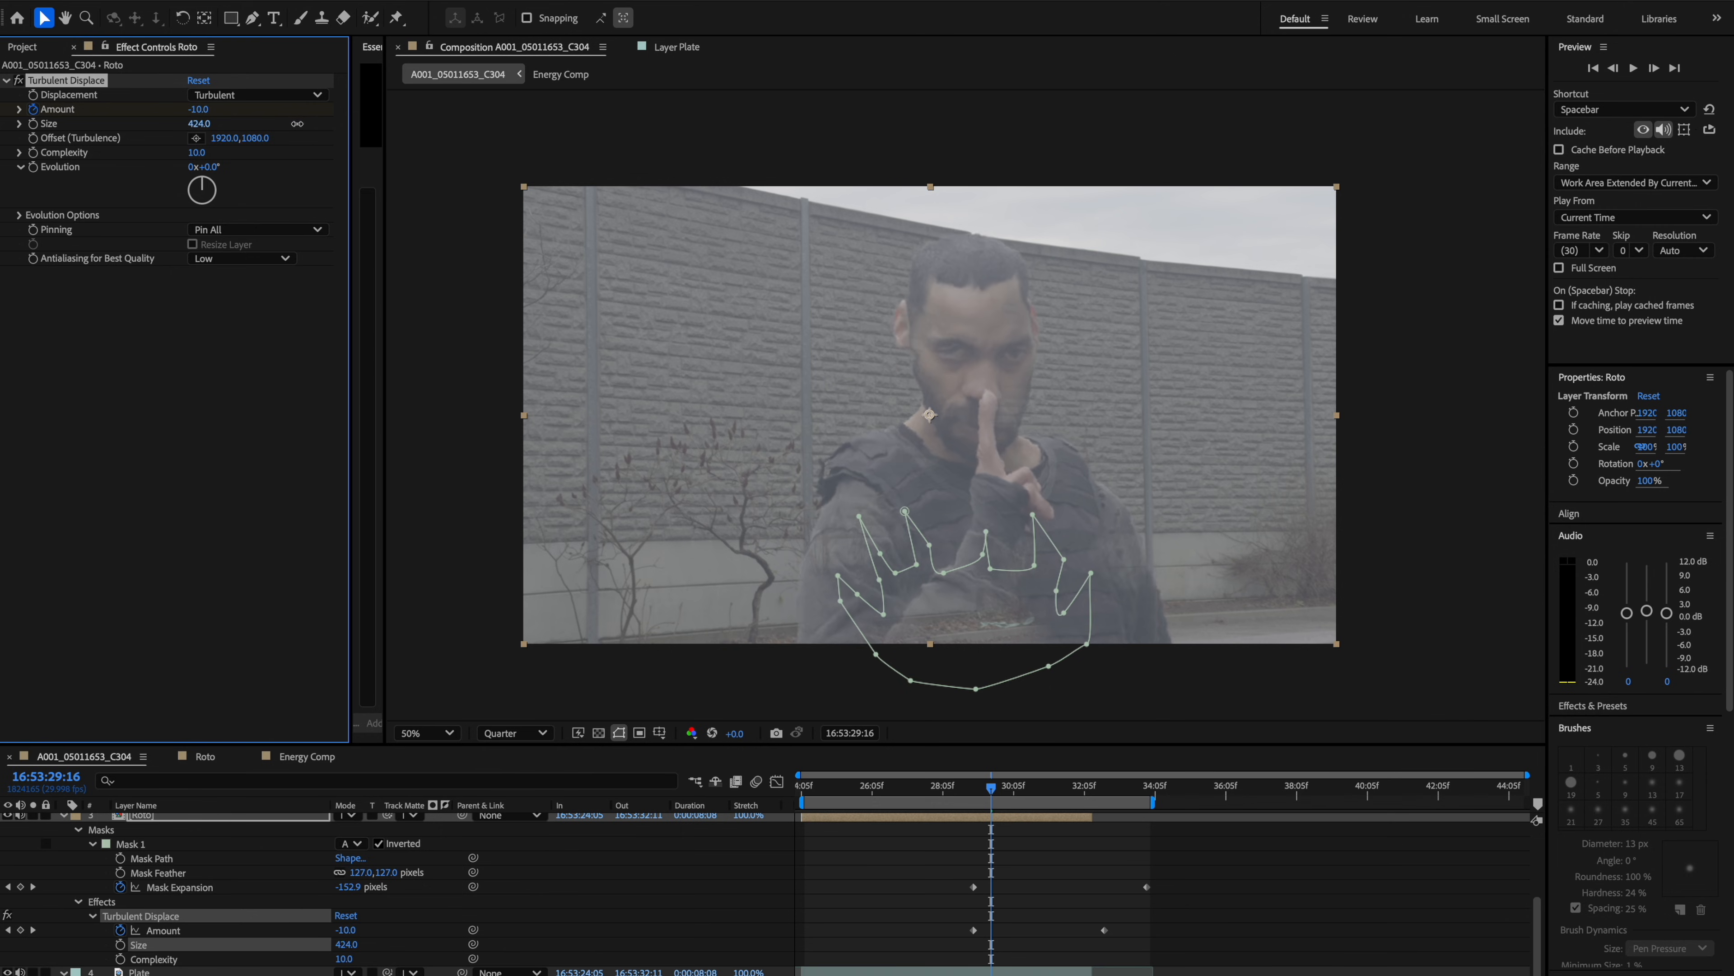
pyautogui.hotkey('ctrl', 'z')
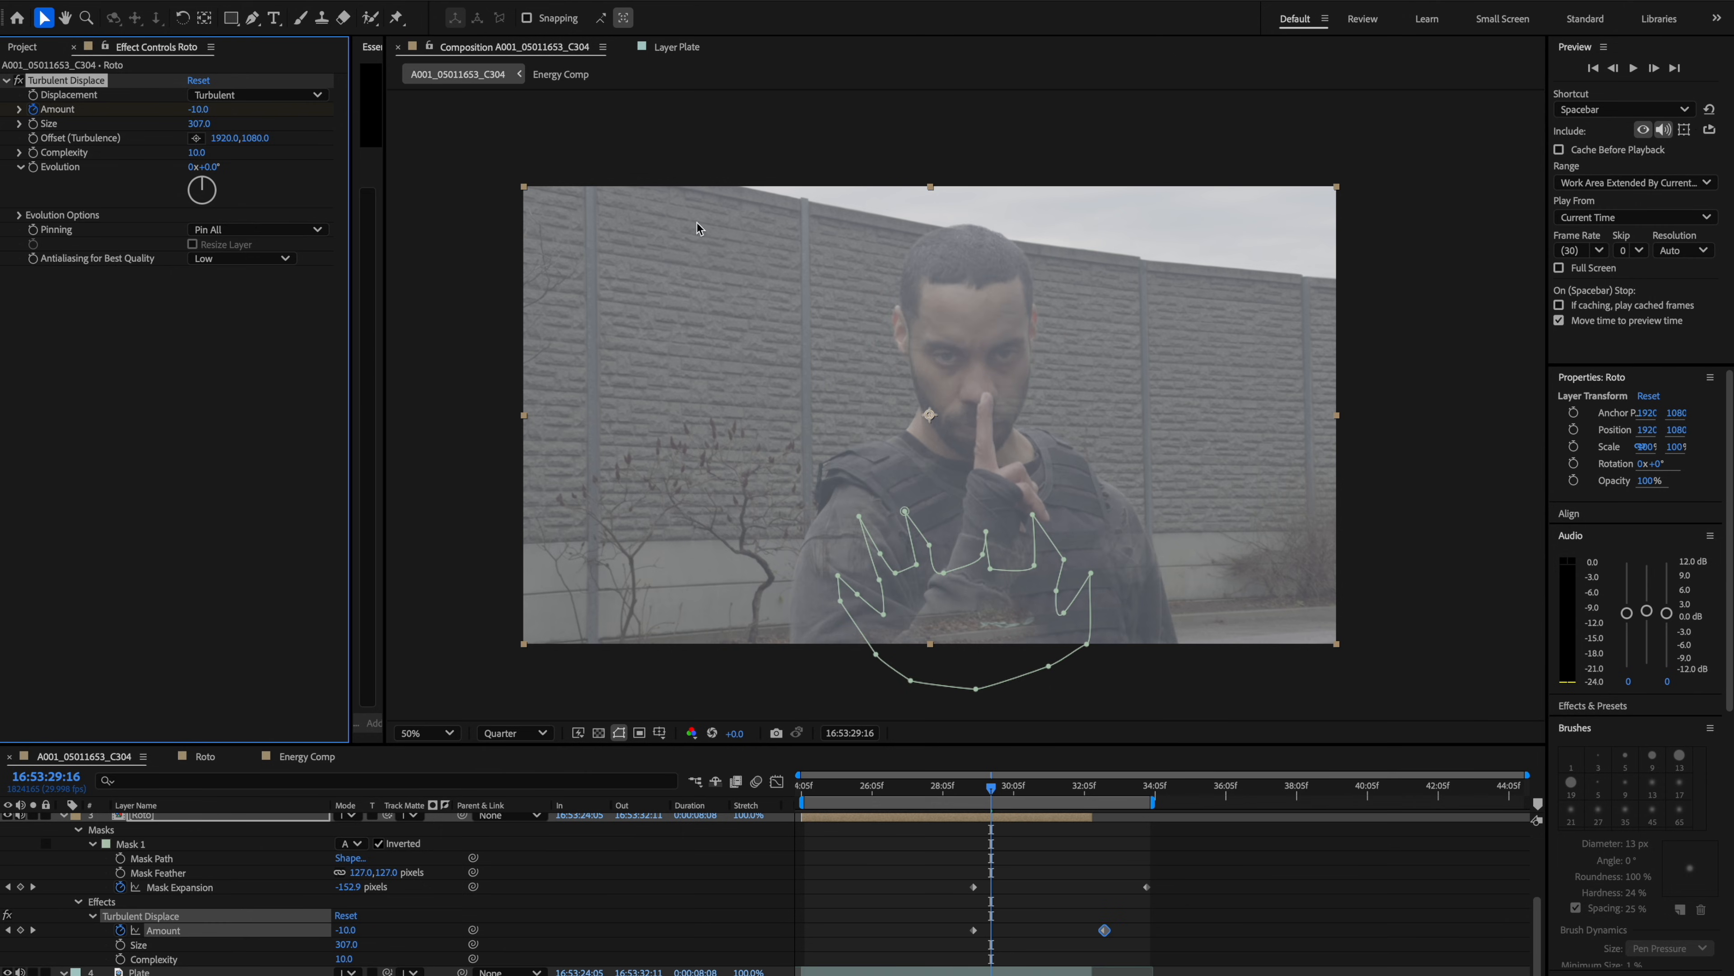
pyautogui.moveTo(199, 127); pyautogui.dragTo(421, 275)
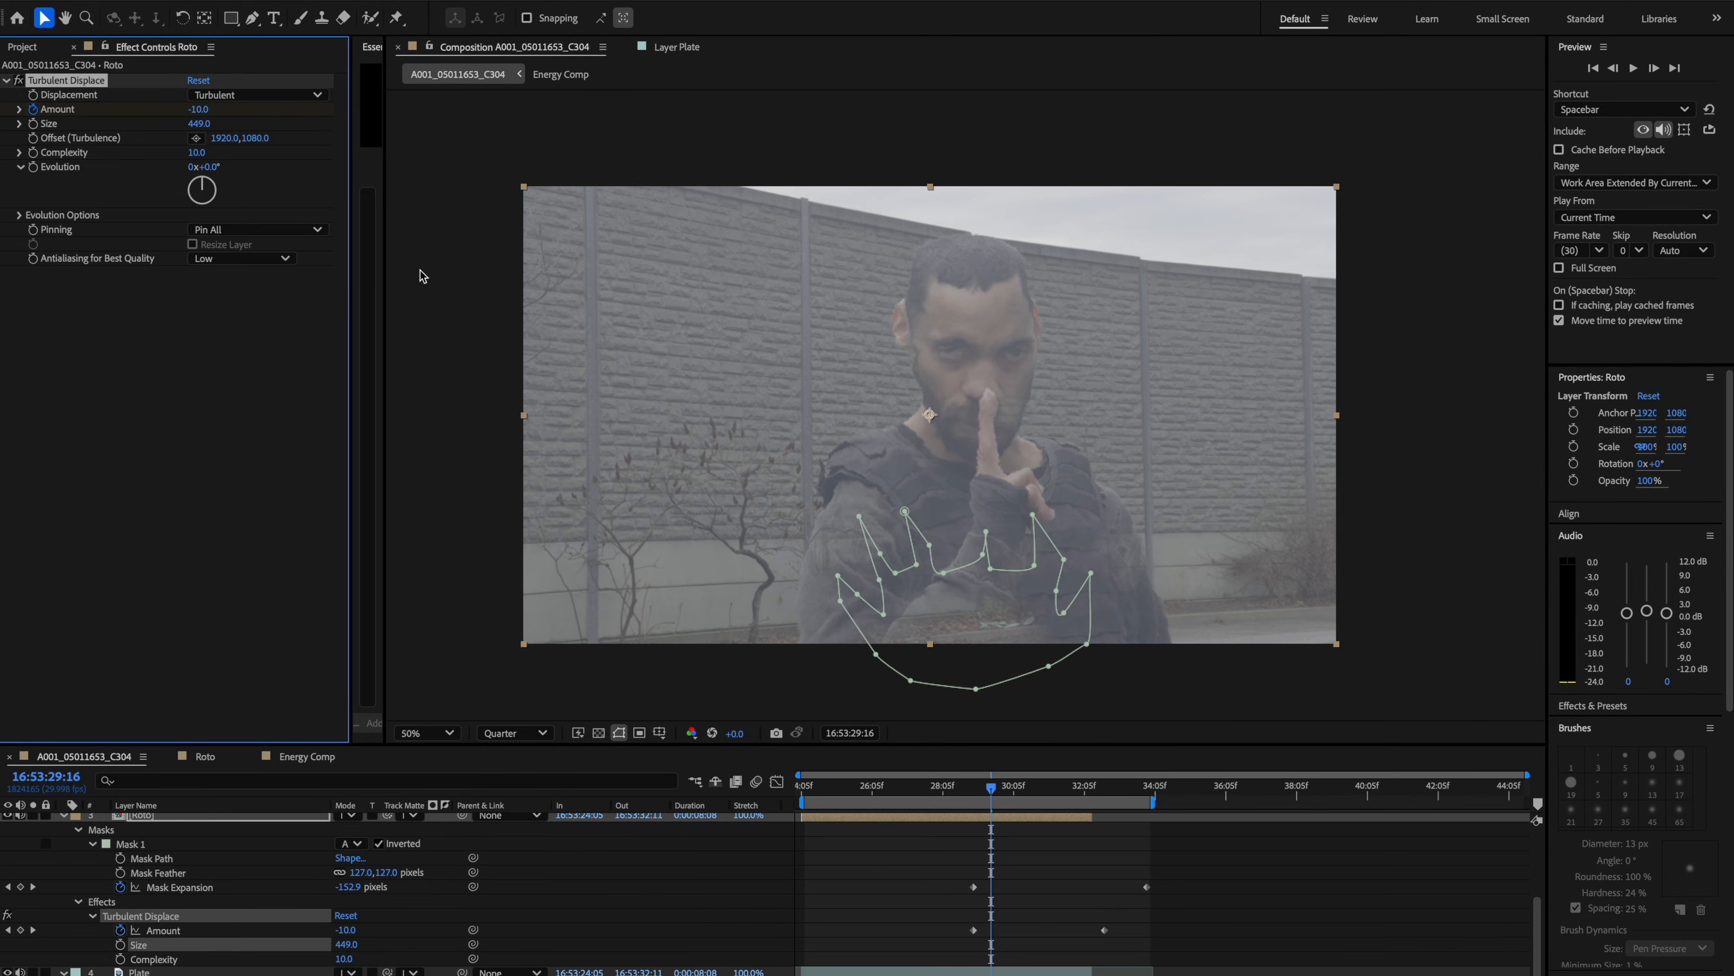
pyautogui.press('space')
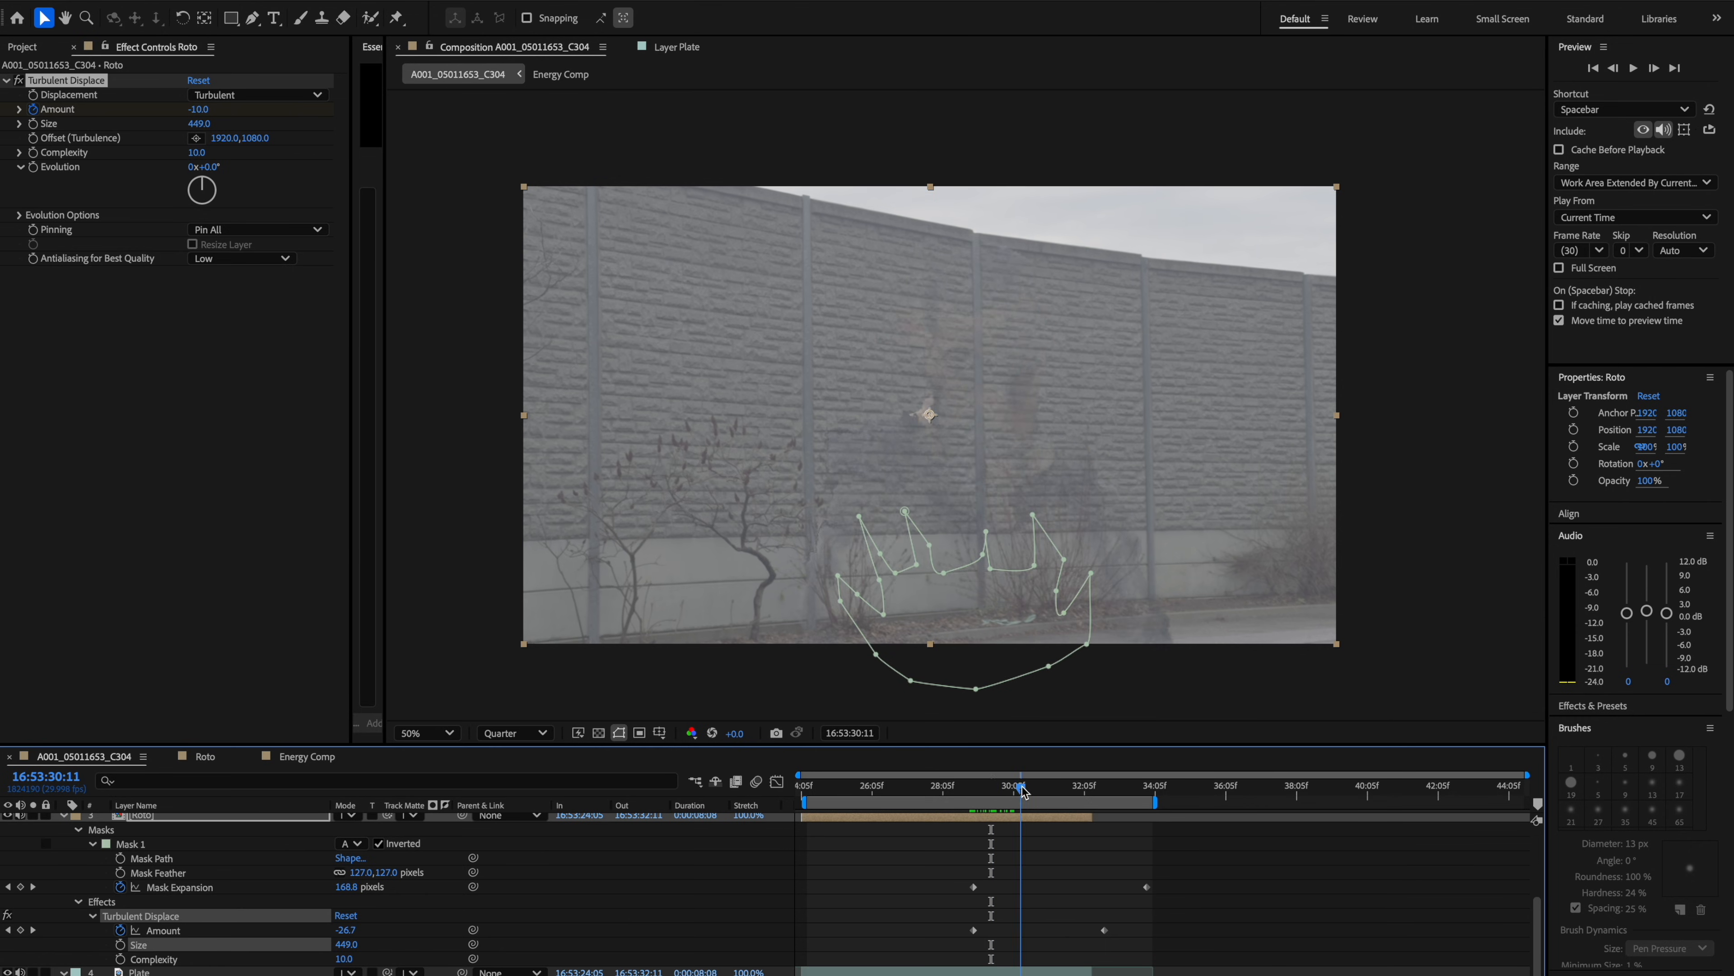
pyautogui.hotkey('ctrl', 'z')
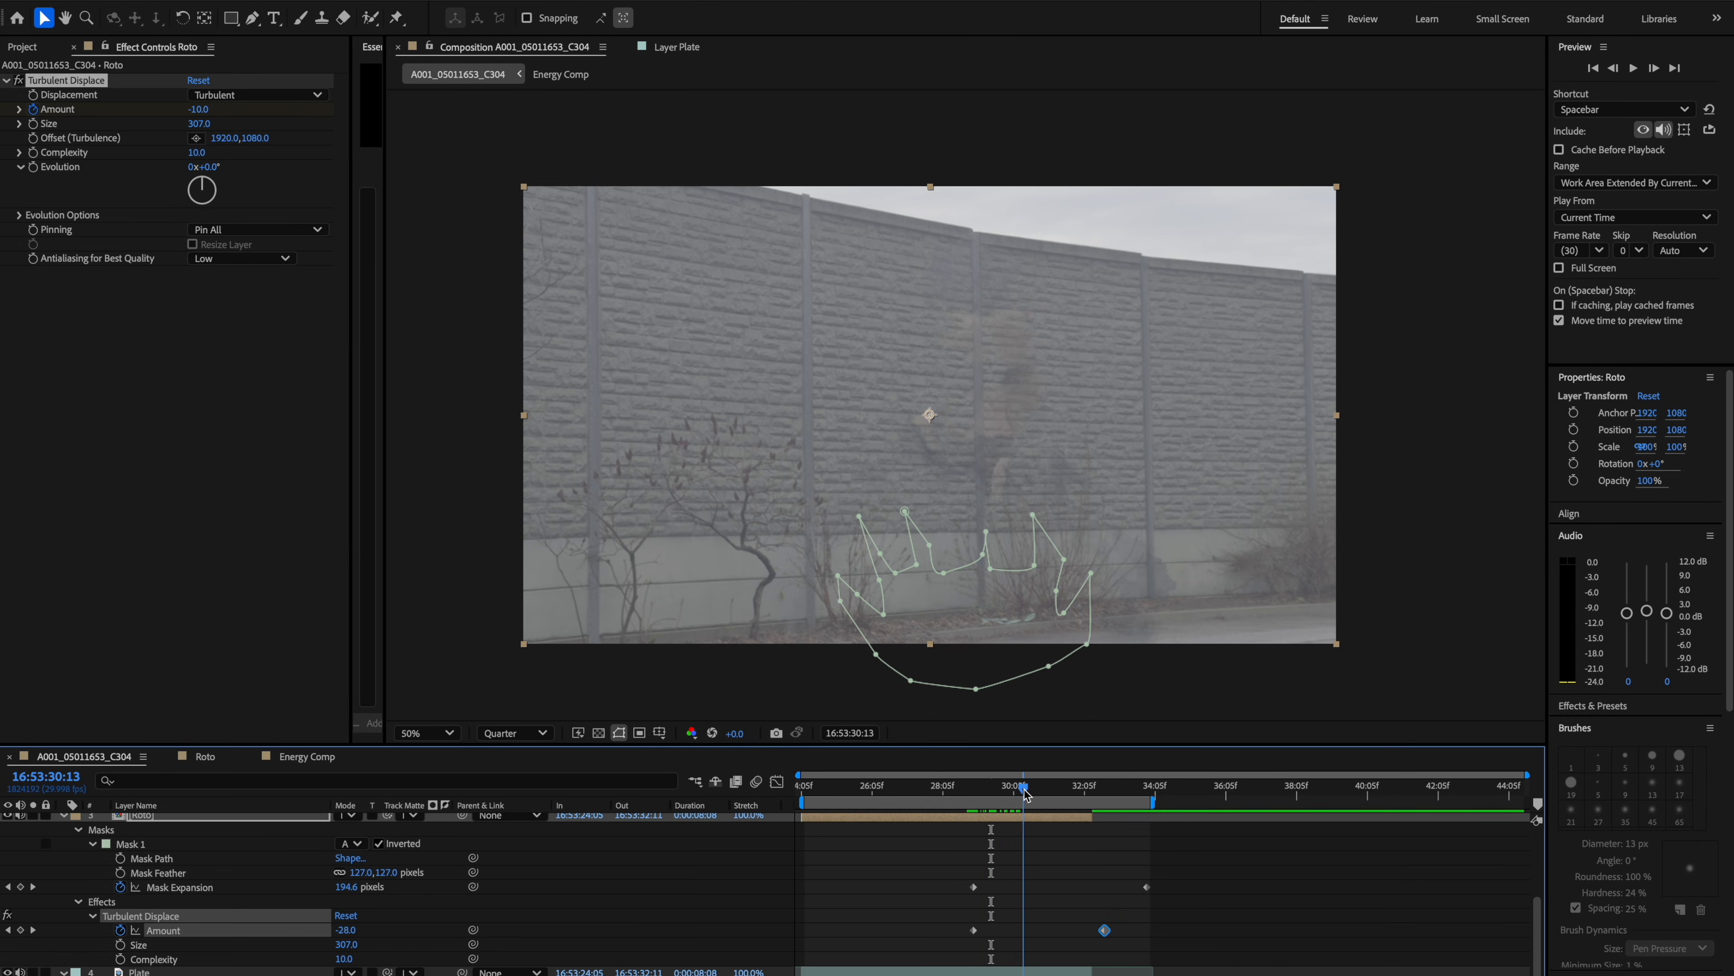
# Add a Fast Box Blur effect to the Roto layer and nudge its blur radius.
pyautogui.moveTo(992, 803)
pyautogui.mouseDown()
pyautogui.moveTo(1018, 799)
pyautogui.moveTo(972, 804)
pyautogui.mouseUp()
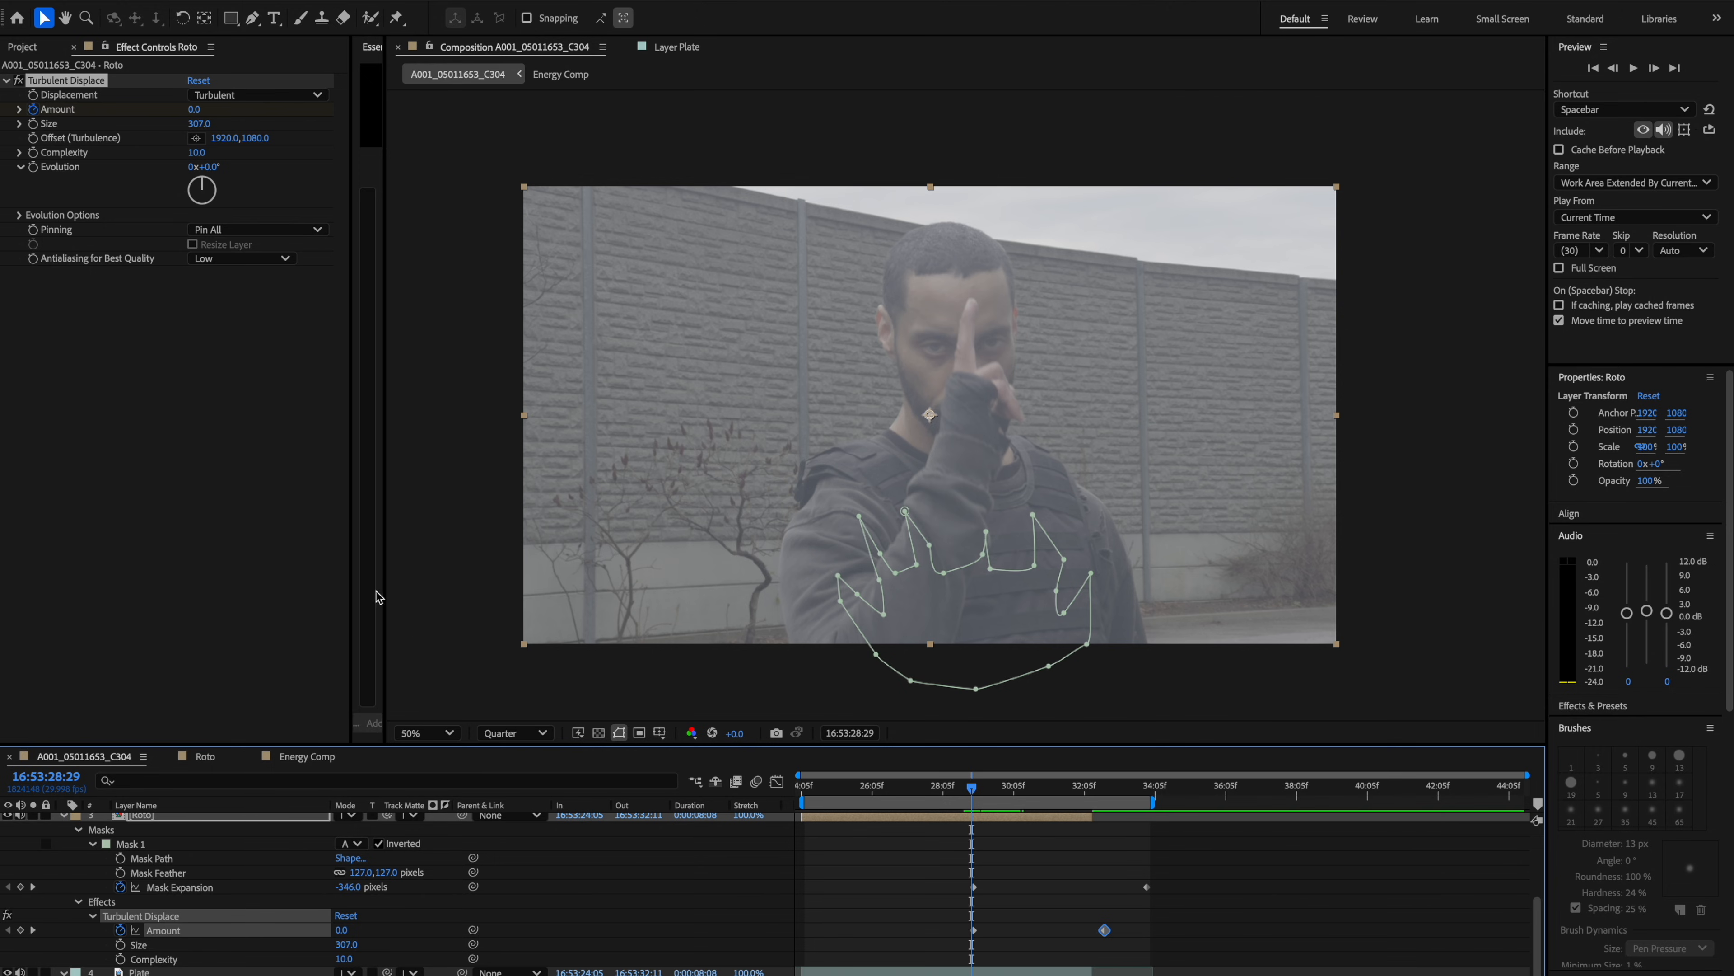
pyautogui.hotkey('ctrl', 'space')
pyautogui.write('fast')
pyautogui.press('Return')
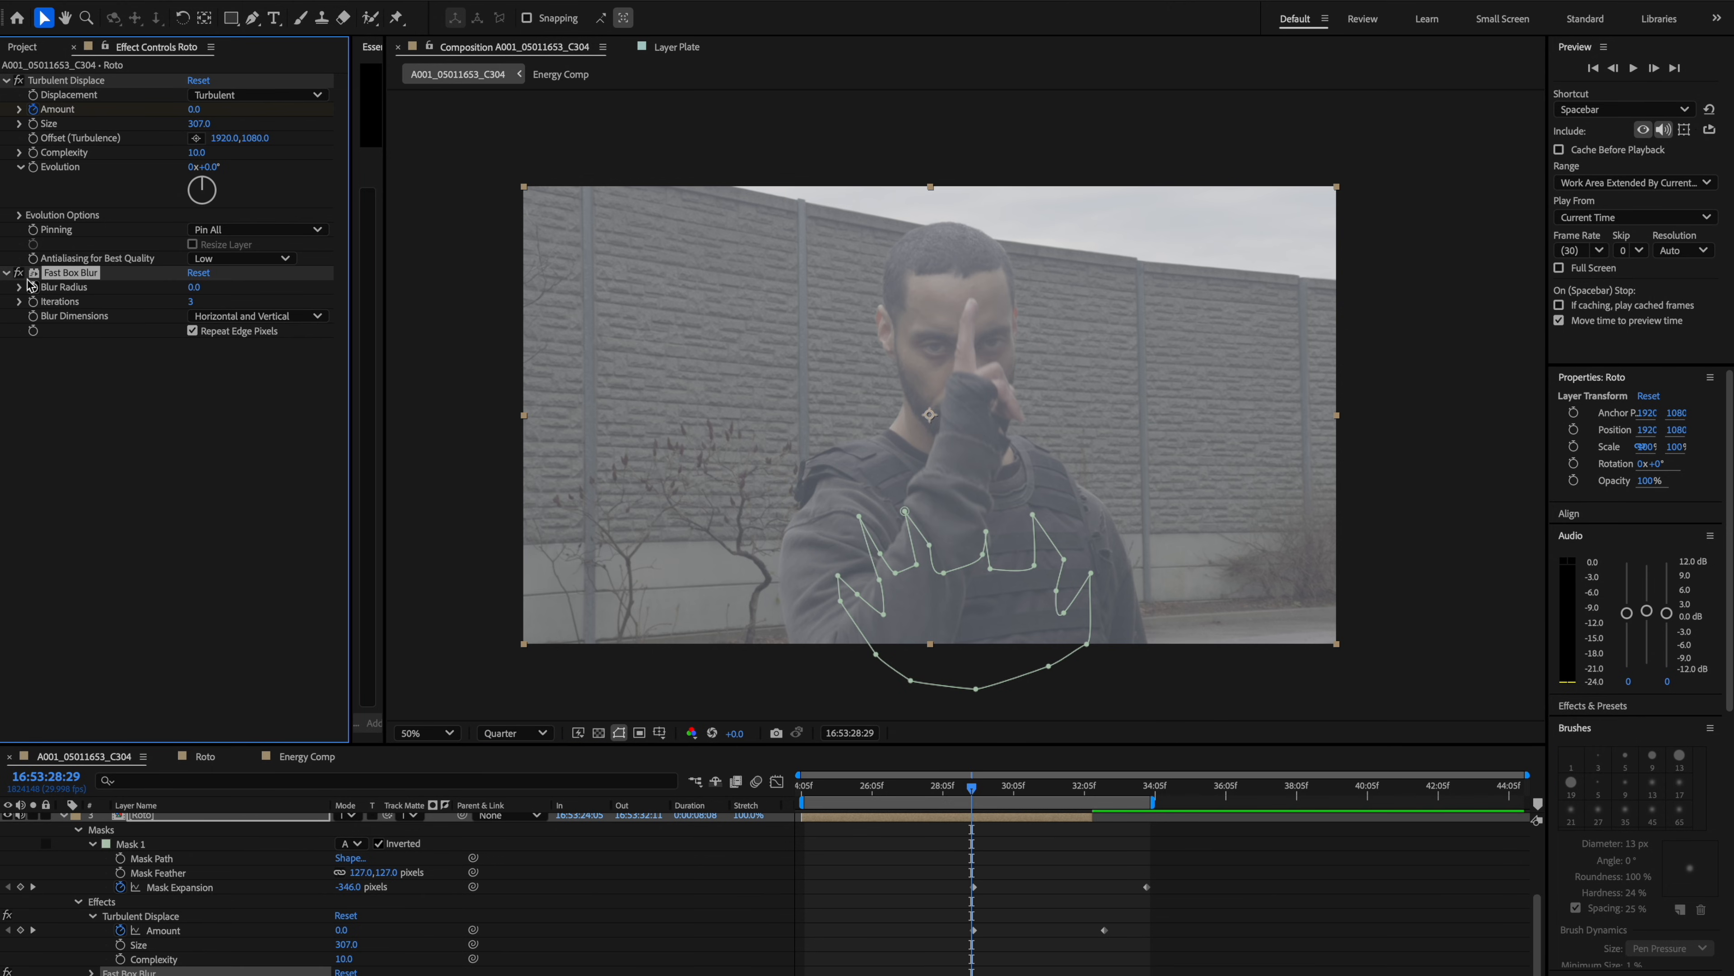
pyautogui.press('space')
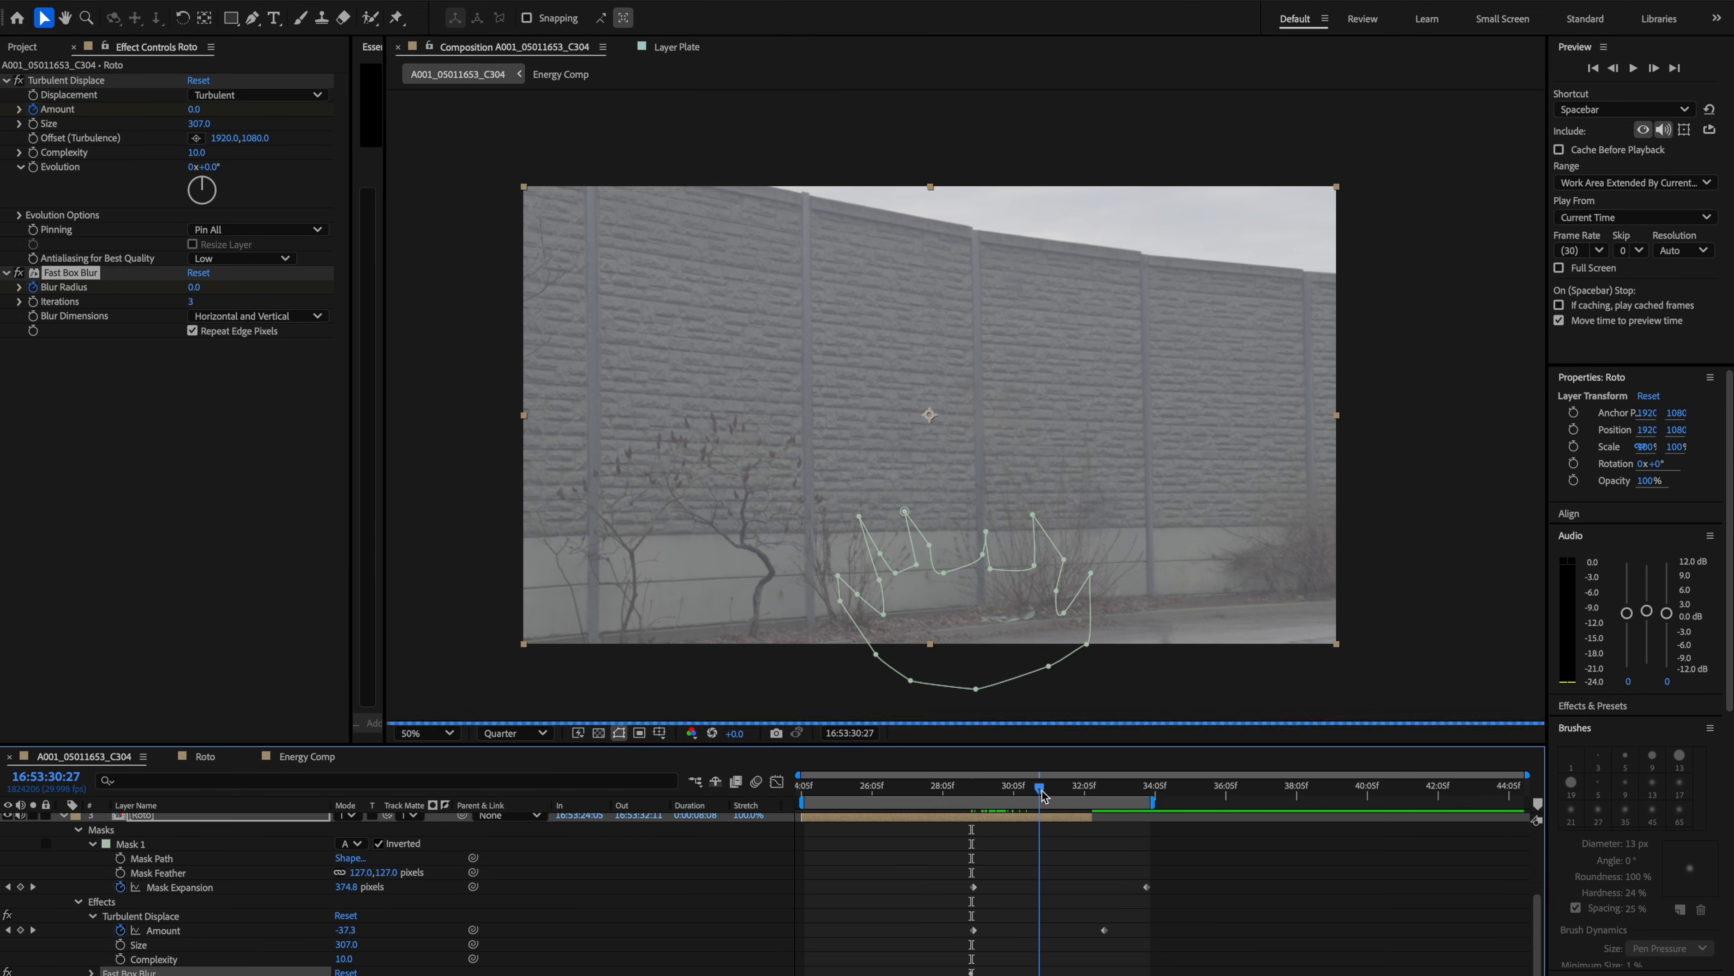
pyautogui.moveTo(193, 286); pyautogui.dragTo(198, 288)
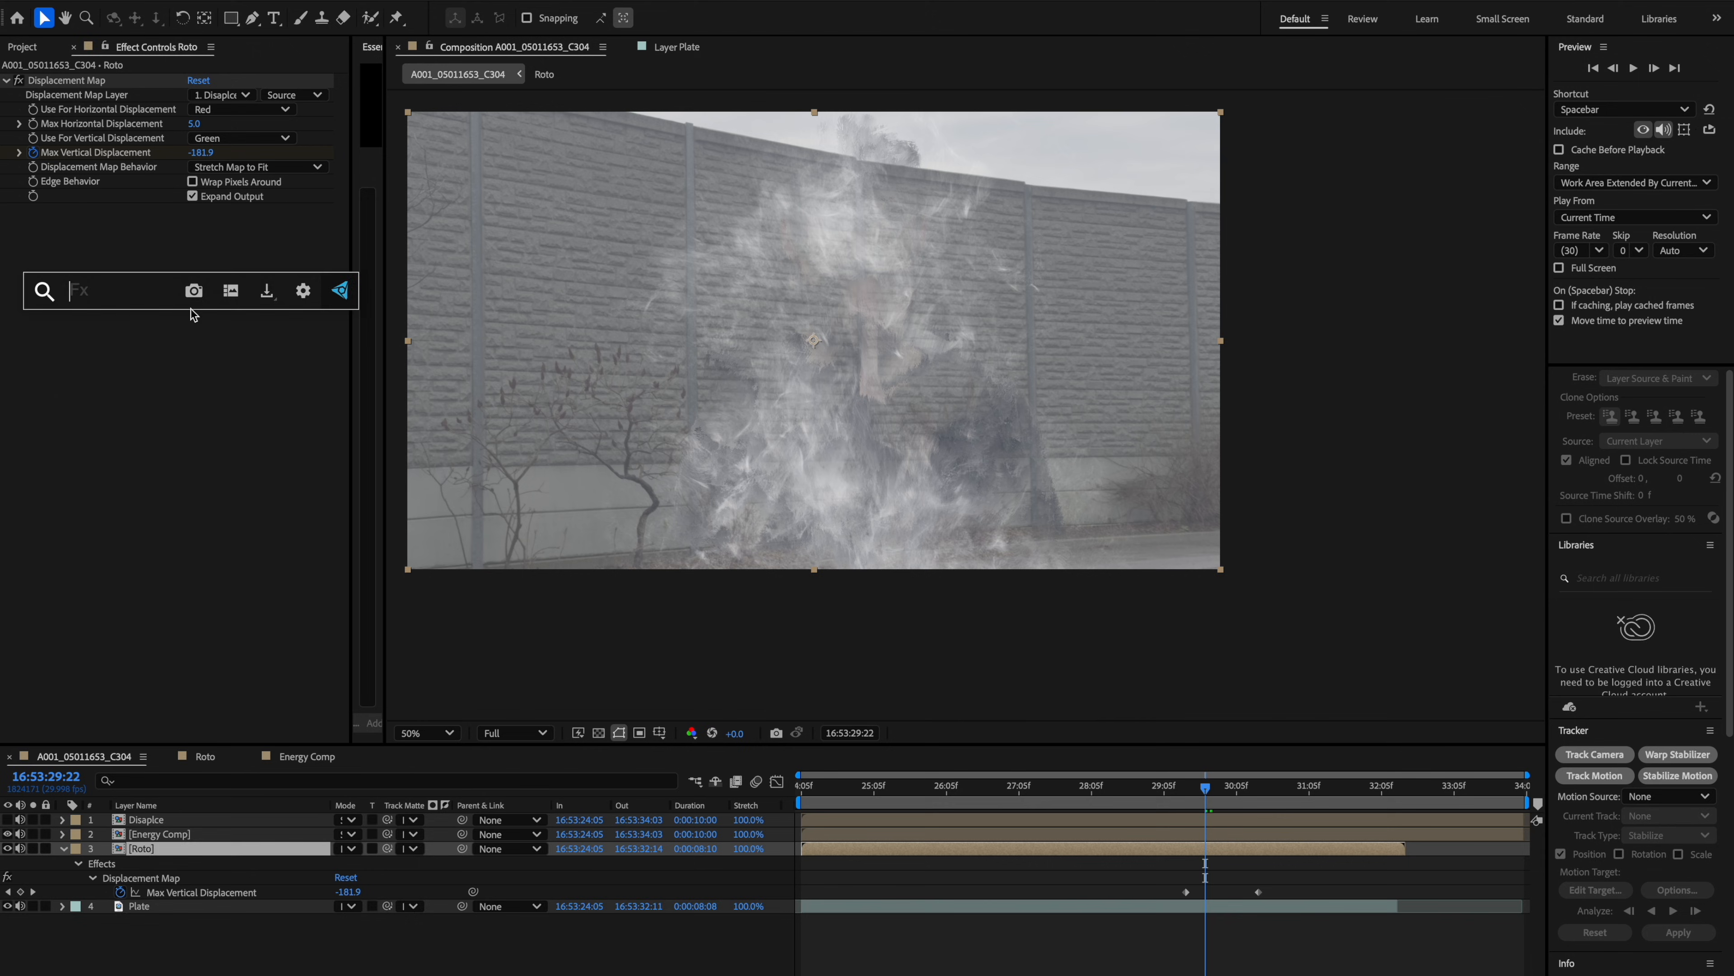
# Apply the Tint effect to the Roto layer.
pyautogui.write('fast')
pyautogui.press('Escape')
pyautogui.moveTo(1204, 793); pyautogui.dragTo(1191, 794)
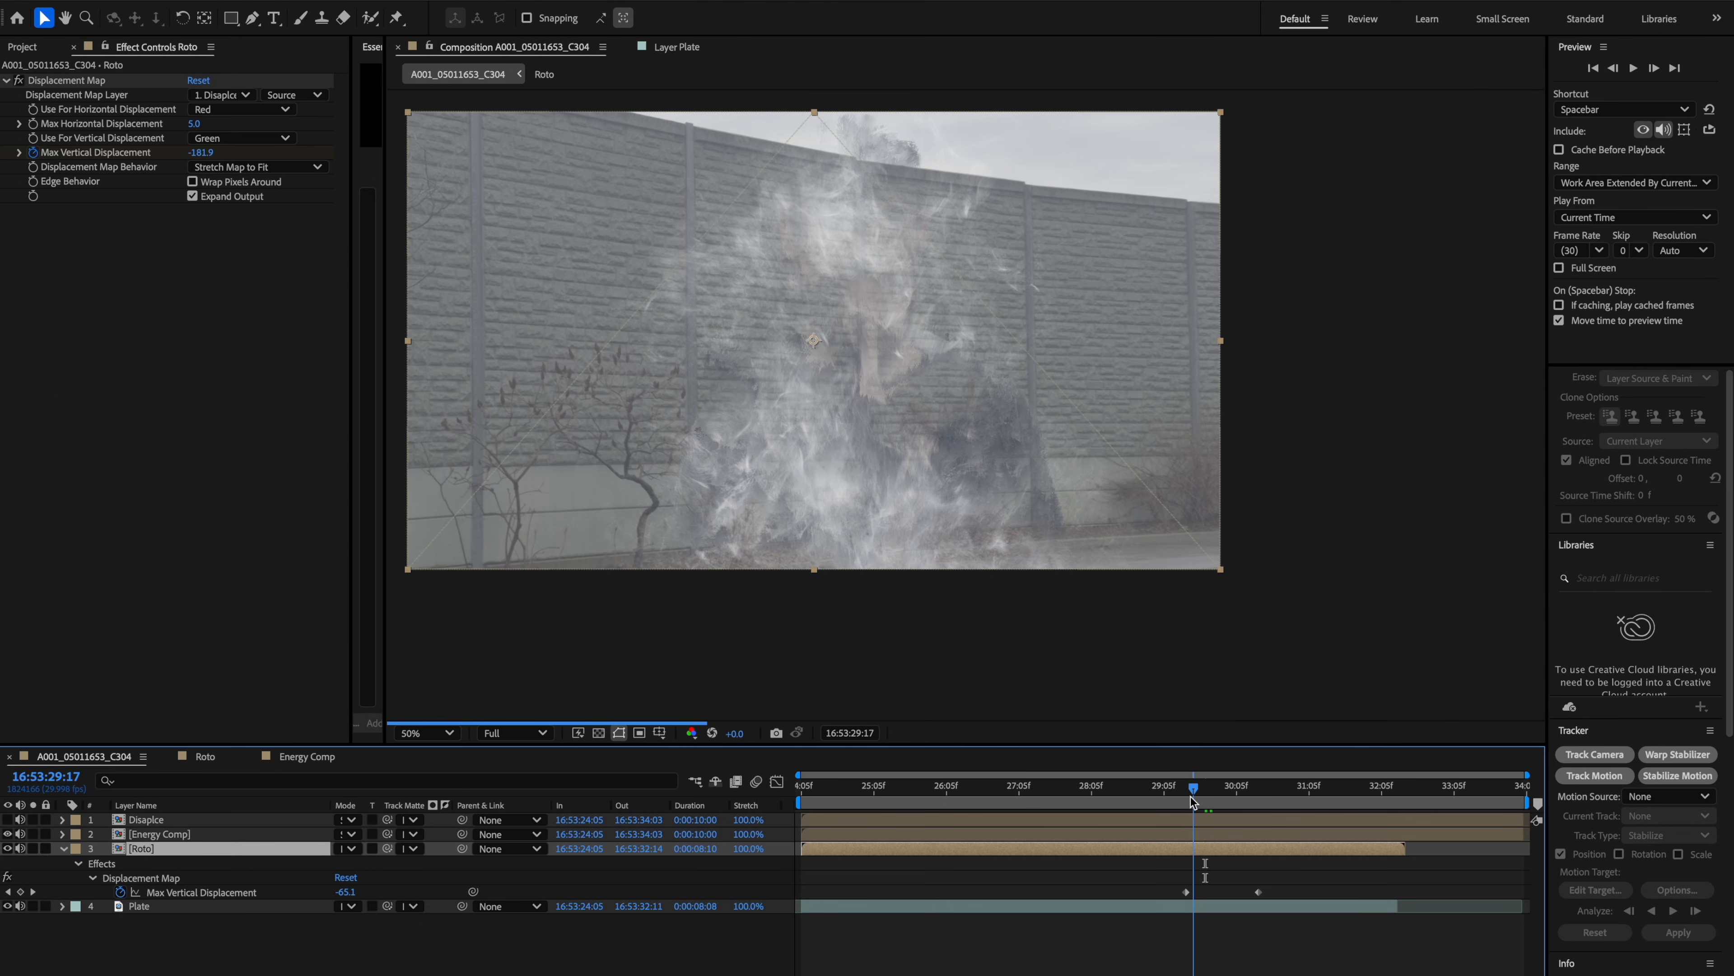
pyautogui.hotkey('ctrl', 'space')
pyautogui.write('tint')
pyautogui.click(1168, 825)
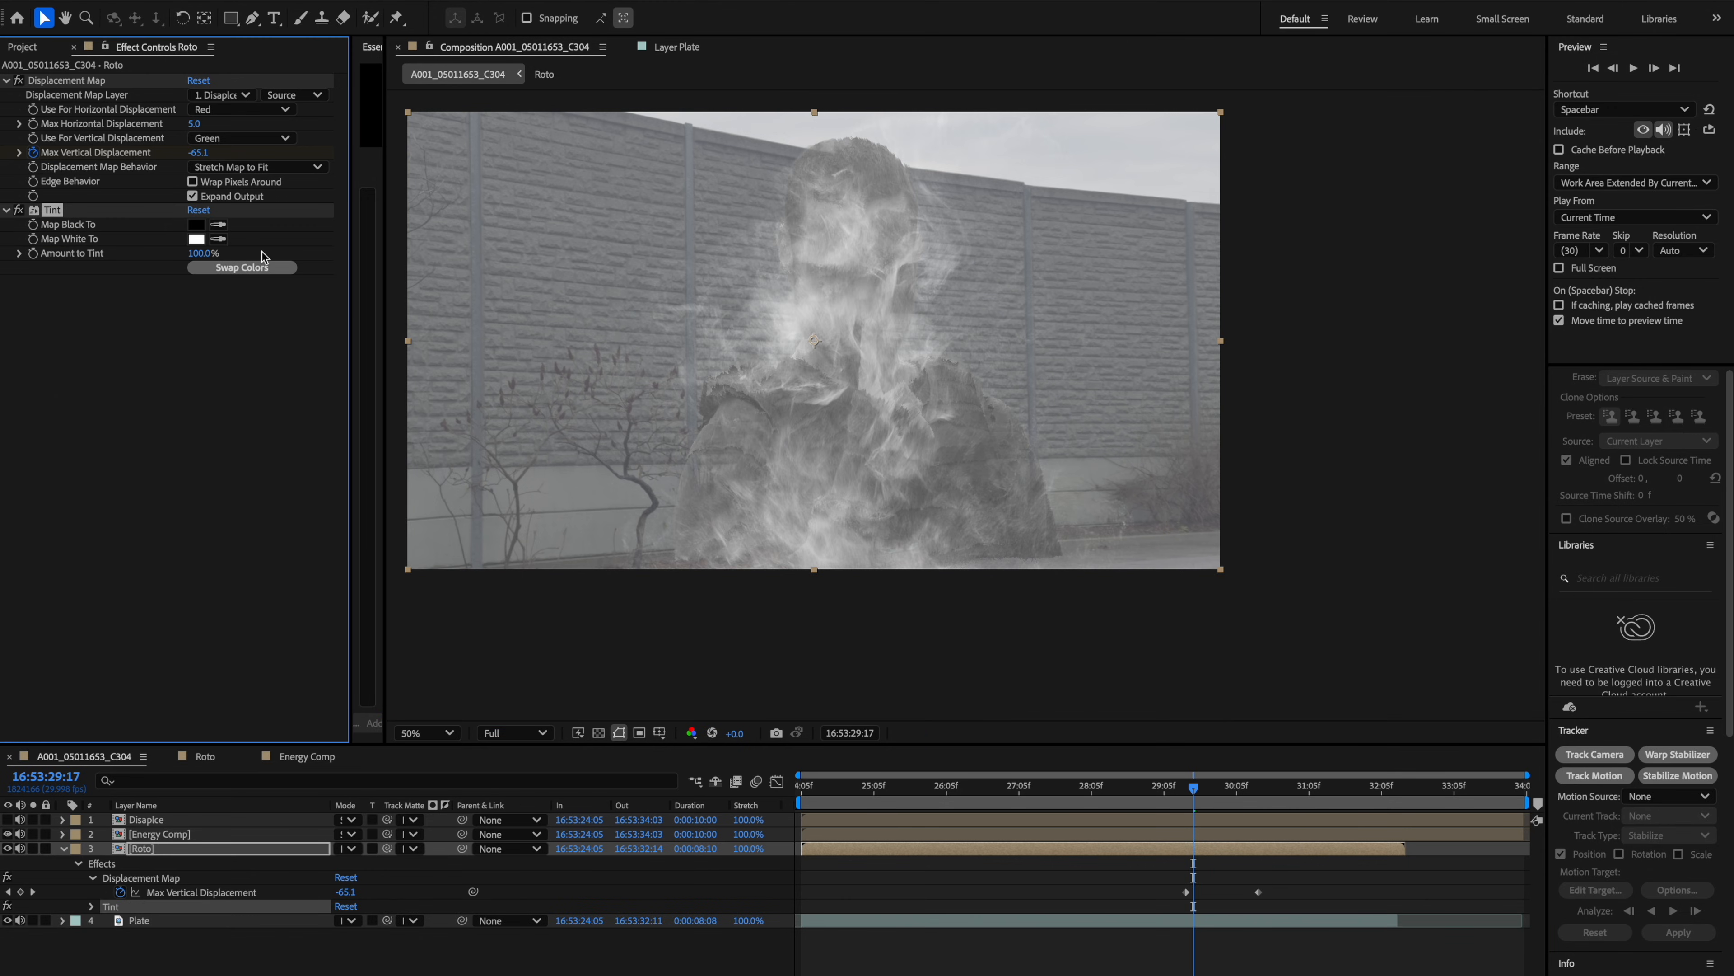
# Keyframe Tint's Amount to Tint across a few frames, animating between 100% and 0%.
pyautogui.click(1165, 766)
pyautogui.press('super+shift+Right')
pyautogui.press('super+shift+Right')
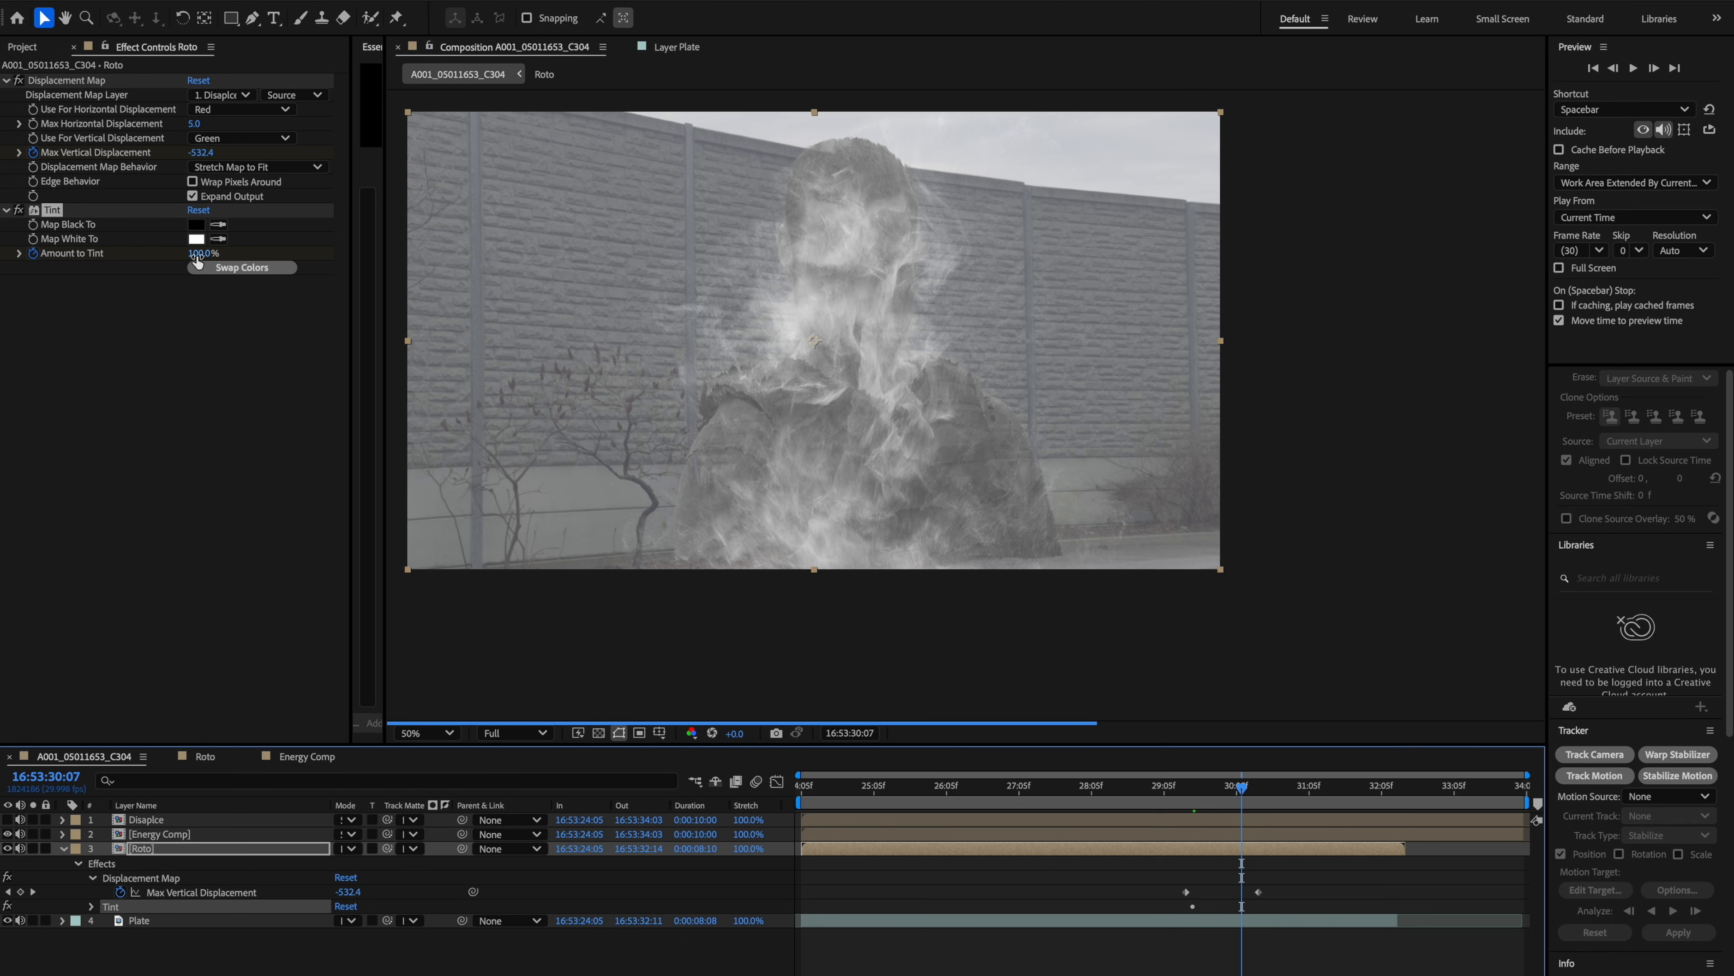
pyautogui.click(197, 254)
pyautogui.moveTo(1241, 793); pyautogui.dragTo(1192, 794)
pyautogui.moveTo(198, 254); pyautogui.dragTo(5, 271)
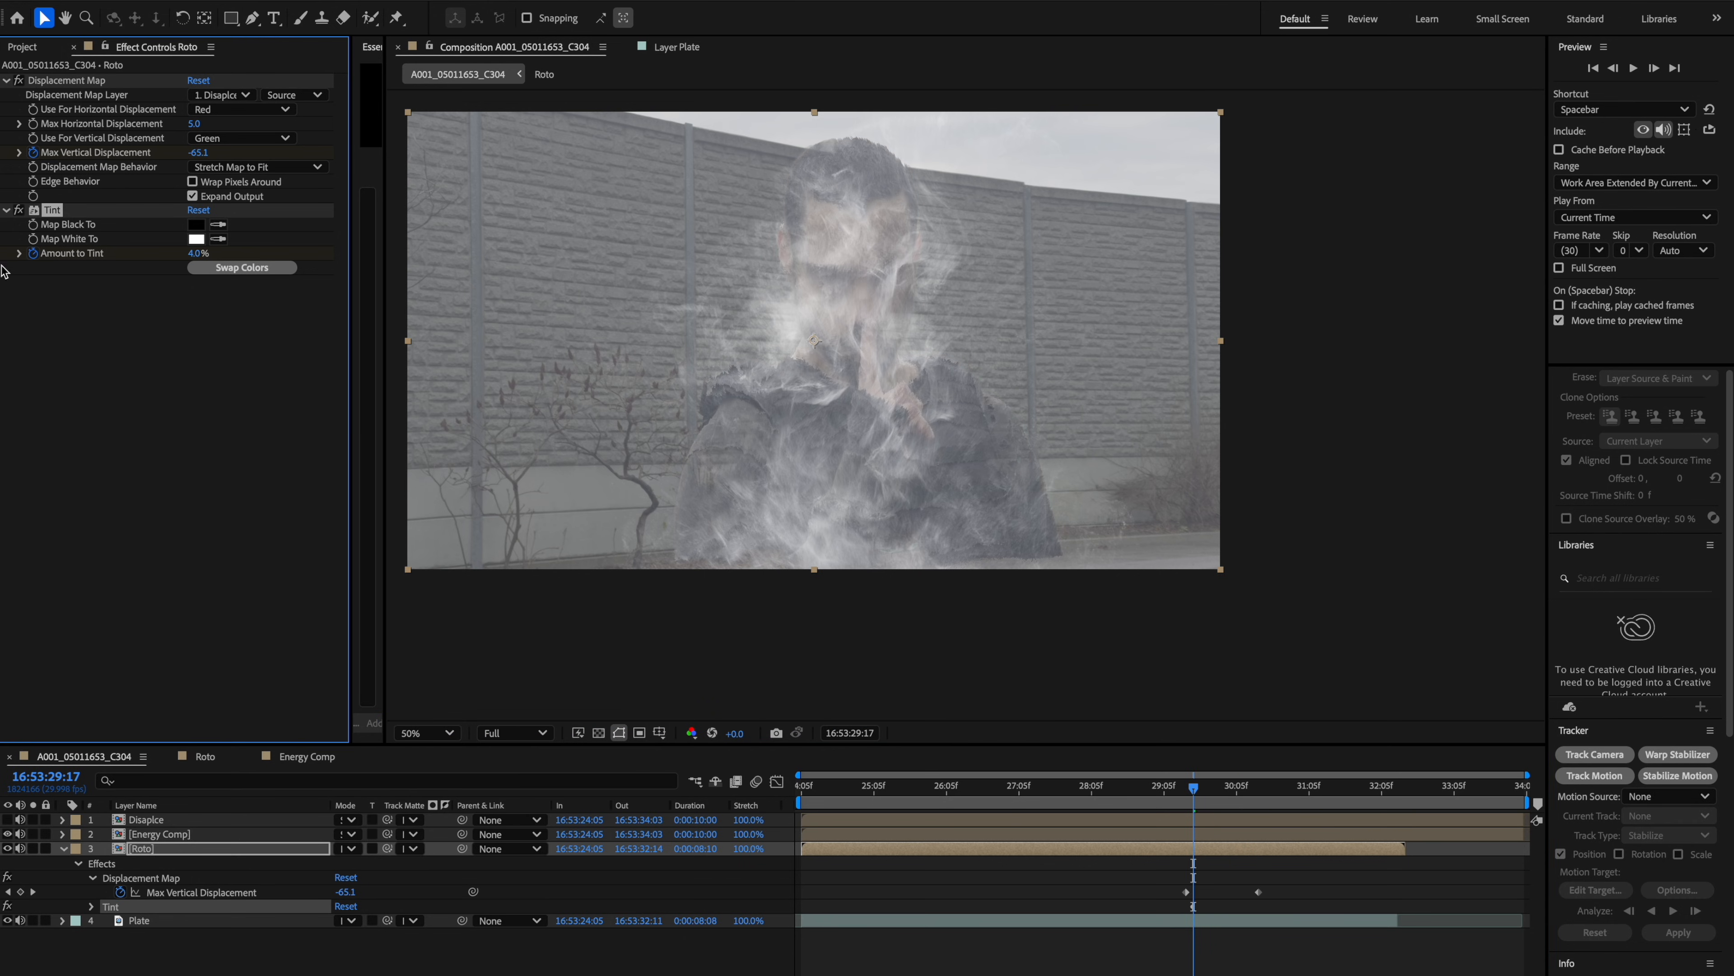
pyautogui.press('super+Right')
pyautogui.press('super+Right')
pyautogui.press('super+Right')
pyautogui.press('super+Right')
pyautogui.press('super+Right')
pyautogui.press('super+Right')
pyautogui.press('super+Right')
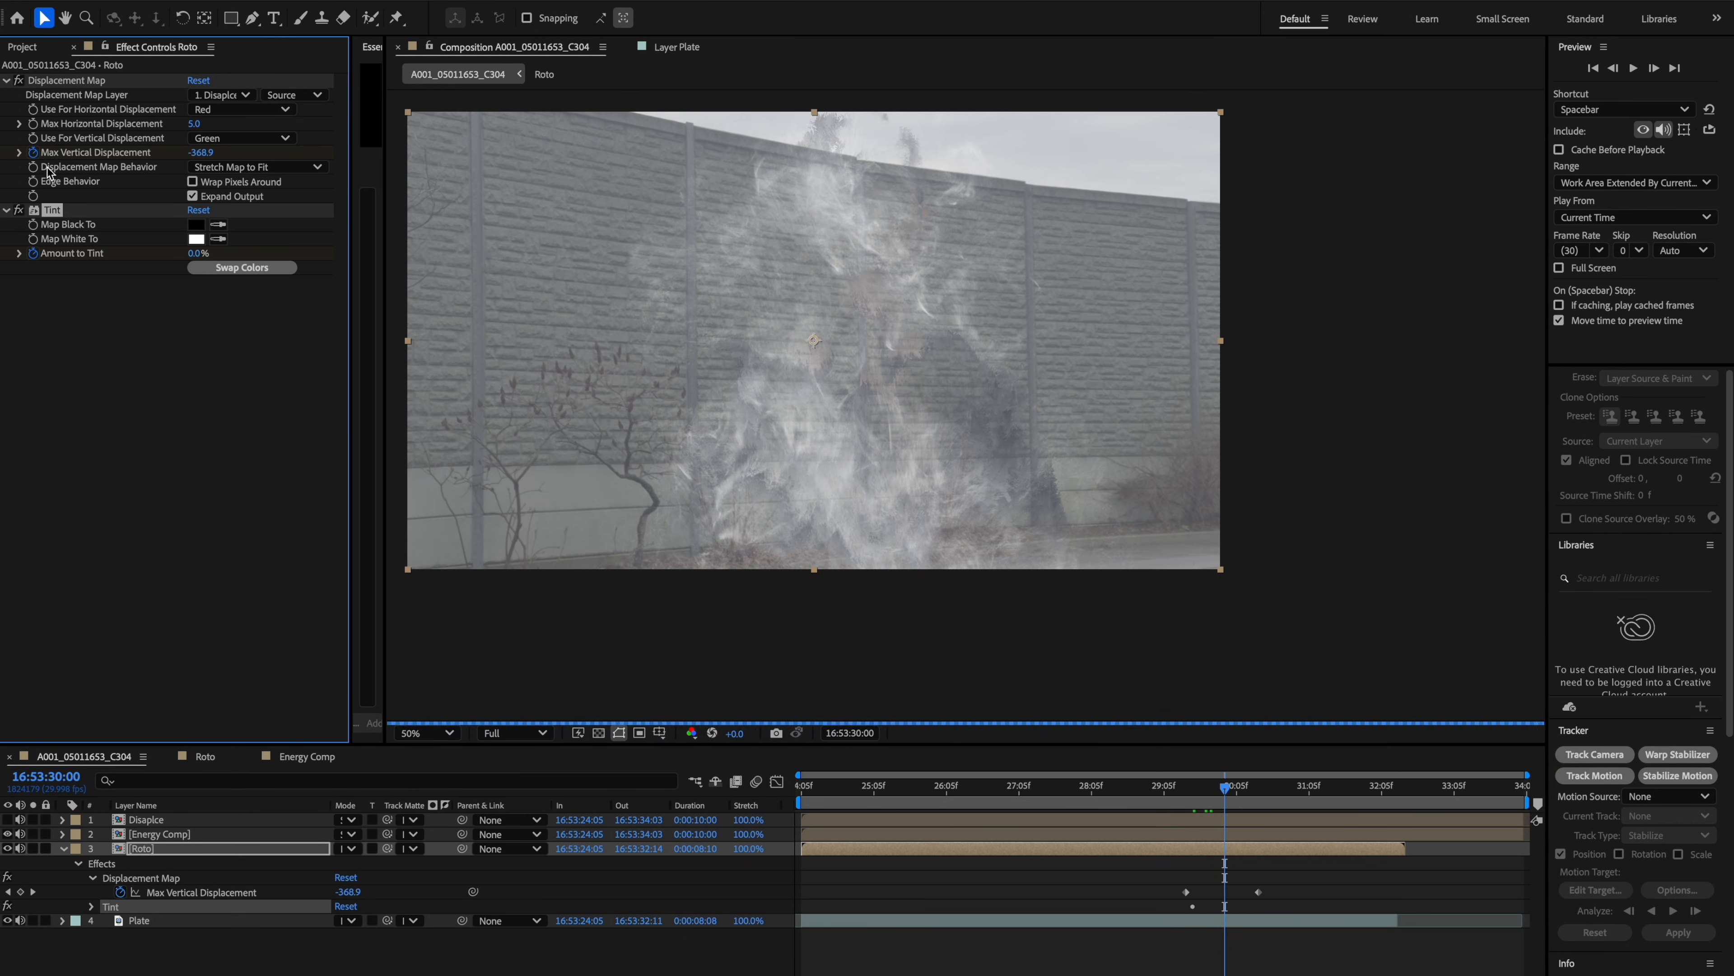
pyautogui.moveTo(195, 253); pyautogui.dragTo(423, 259)
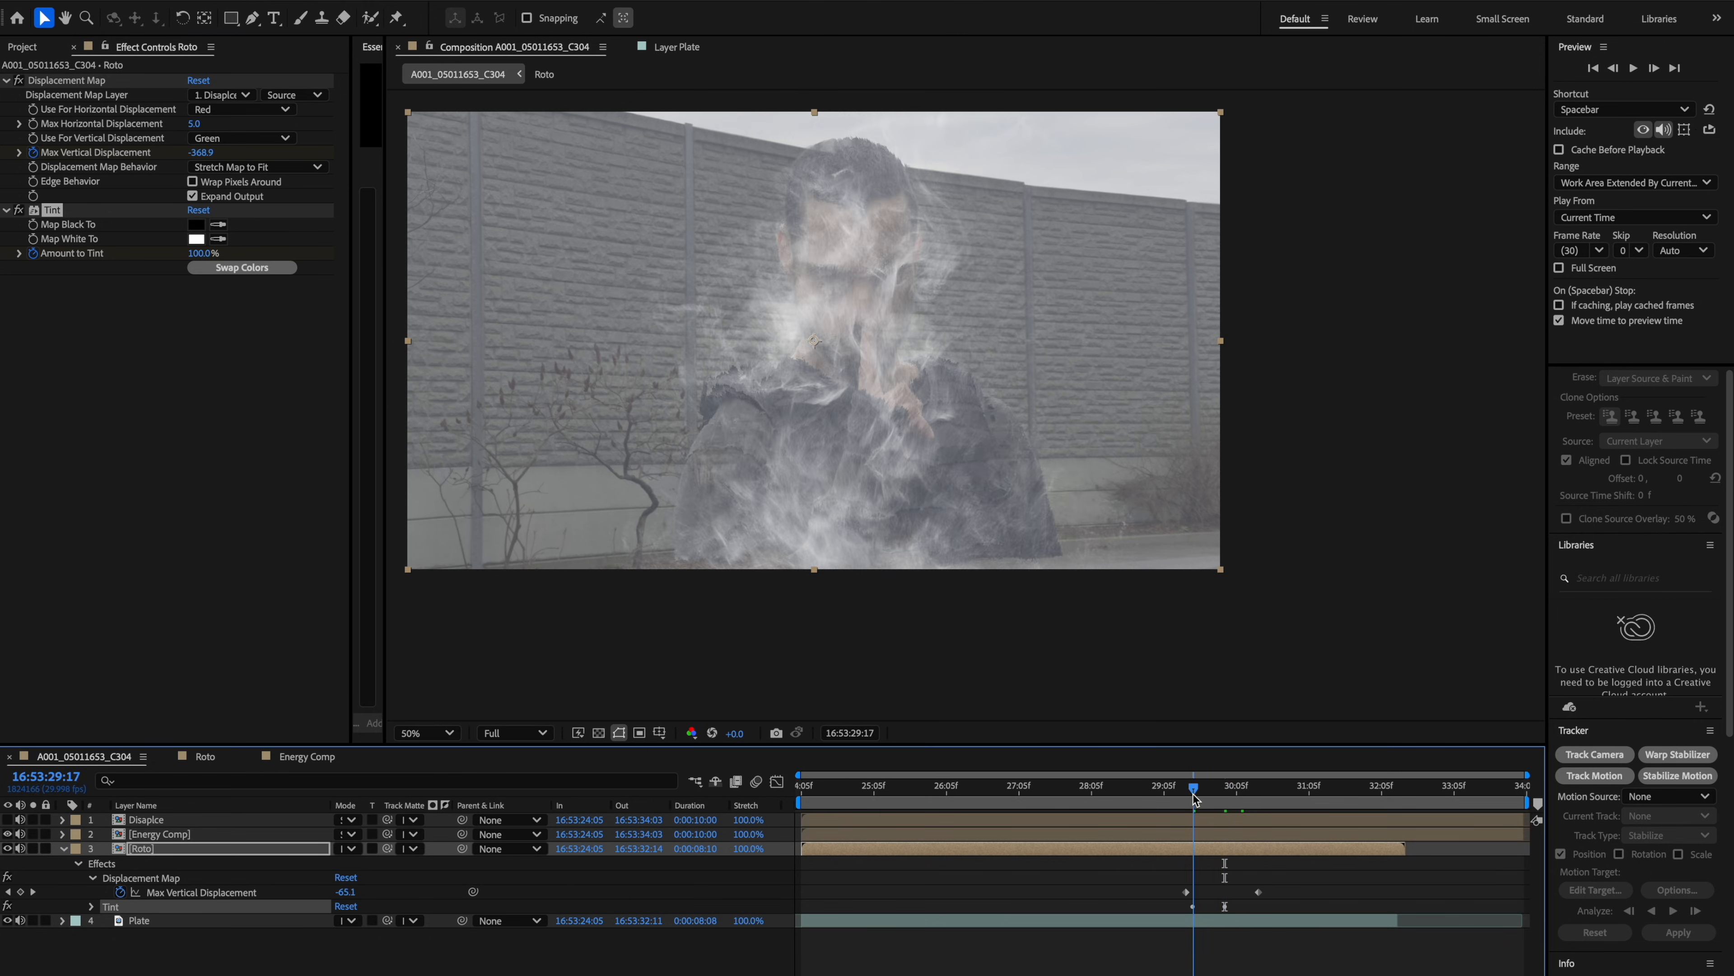
pyautogui.click(1227, 789)
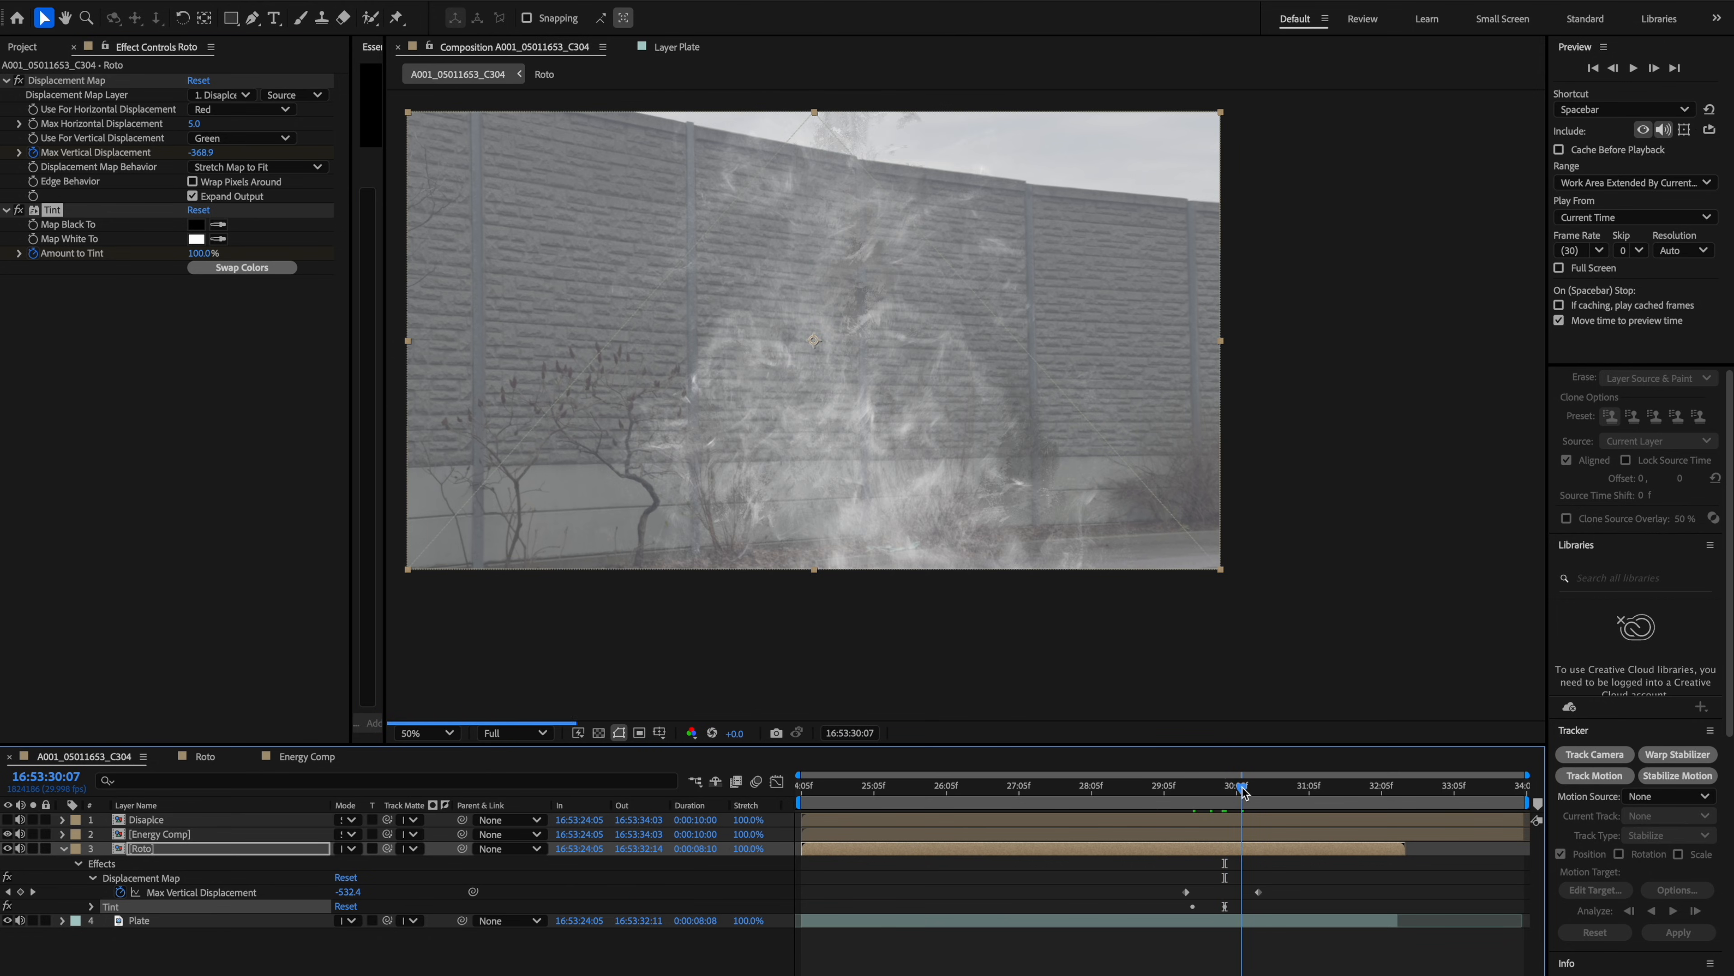
pyautogui.moveTo(1228, 789); pyautogui.dragTo(1207, 789)
pyautogui.click(160, 833)
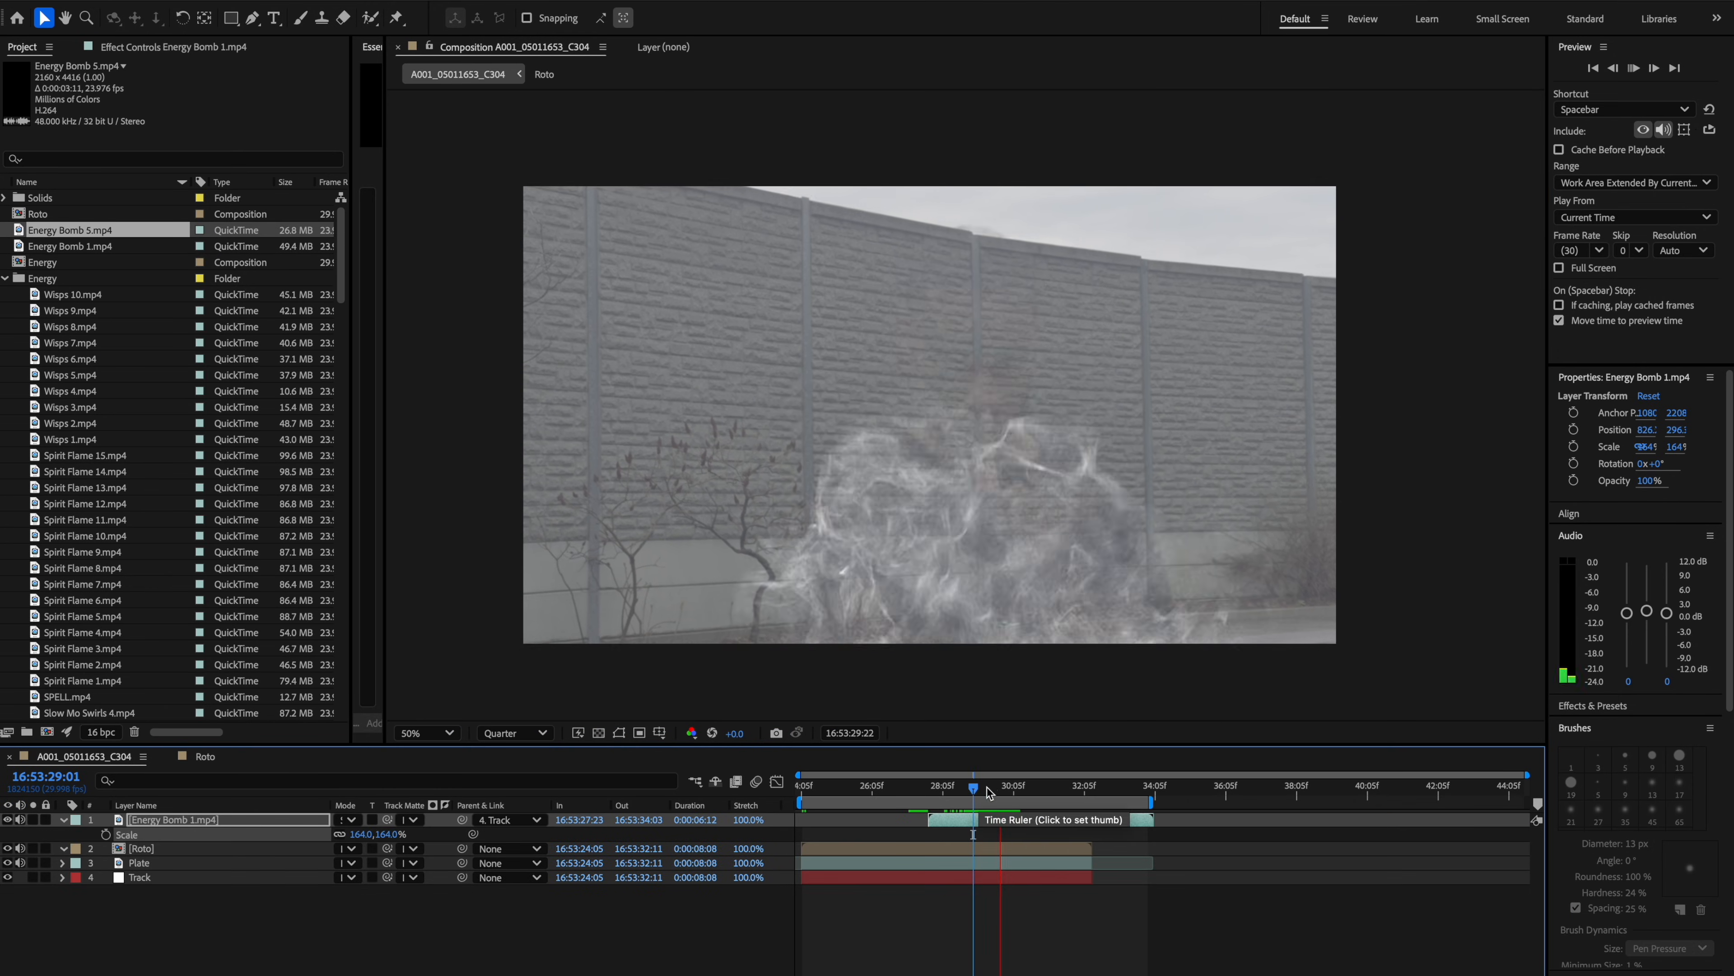
# Move the Energy Bomb layer up over the person and parent it to the Track layer.
pyautogui.moveTo(1005, 529); pyautogui.dragTo(1029, 363)
pyautogui.press('s')
pyautogui.click(8, 848)
pyautogui.click(510, 819)
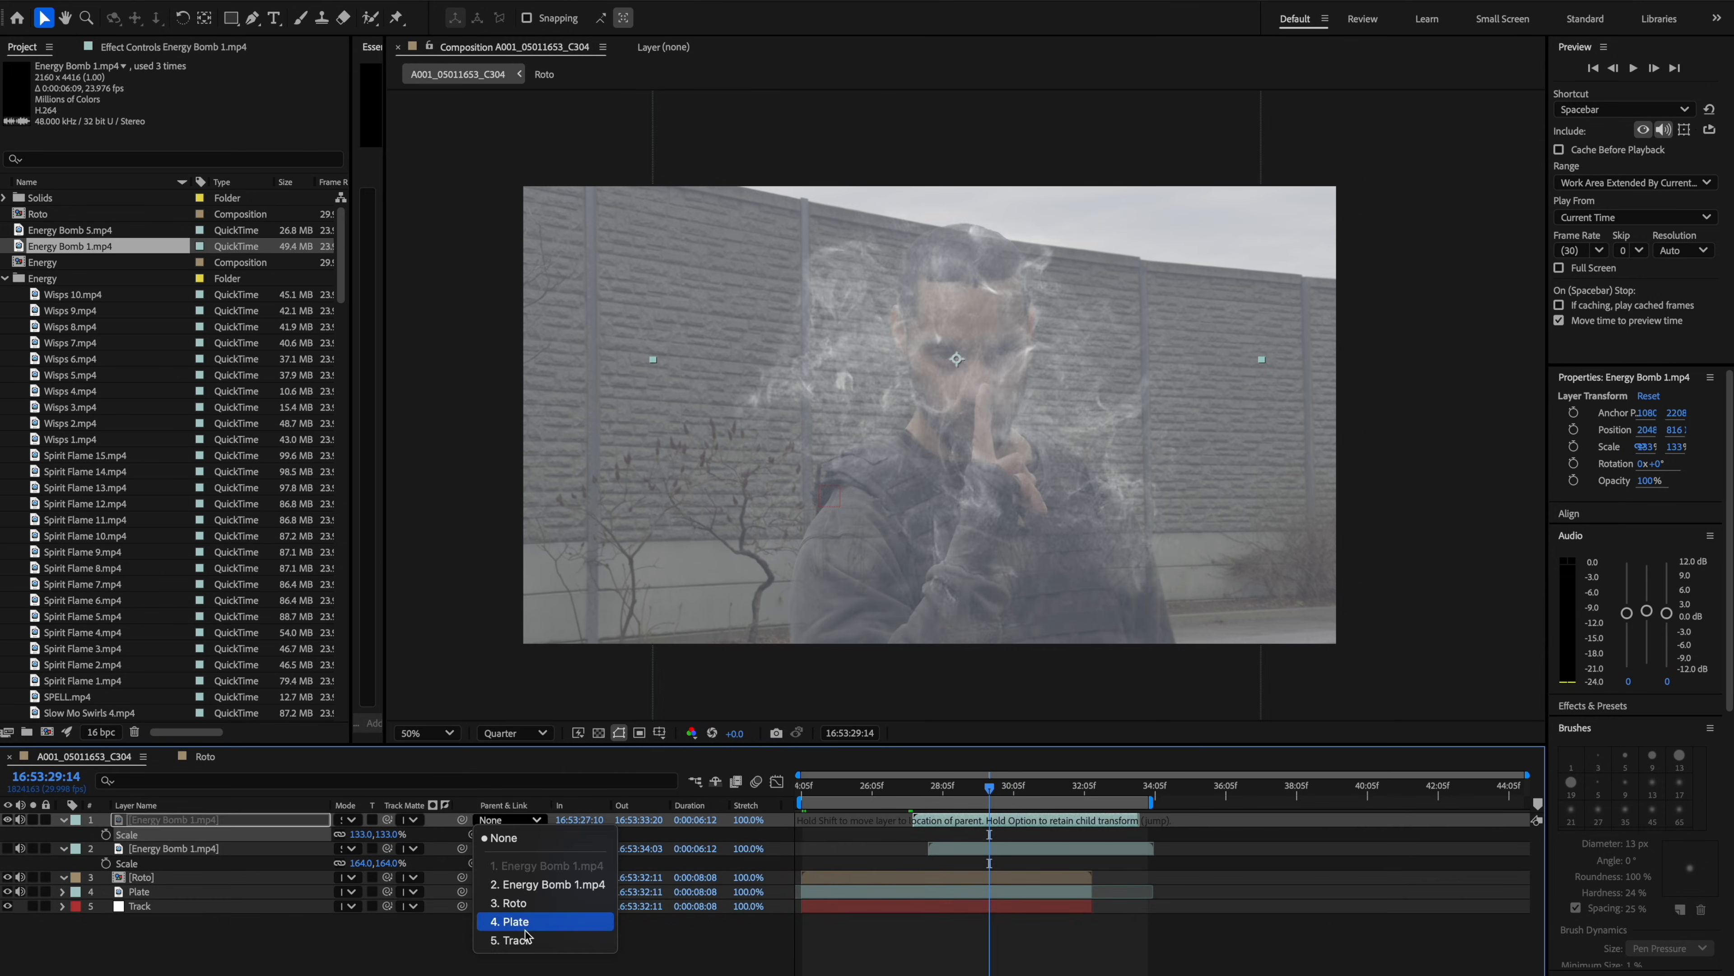
pyautogui.click(515, 940)
pyautogui.moveTo(990, 789)
pyautogui.mouseDown()
pyautogui.moveTo(928, 801)
pyautogui.moveTo(974, 820)
pyautogui.mouseUp()
pyautogui.click(173, 848)
pyautogui.moveTo(927, 789)
pyautogui.mouseDown()
pyautogui.moveTo(997, 812)
pyautogui.moveTo(1010, 798)
pyautogui.moveTo(947, 788)
pyautogui.mouseUp()
pyautogui.keyDown('super'); pyautogui.click(990, 849); pyautogui.keyUp('super')
pyautogui.keyDown('super'); pyautogui.click(987, 906); pyautogui.keyUp('super')
pyautogui.rightClick(990, 847)
pyautogui.click(1040, 952)
pyautogui.write('Energy Comp')
pyautogui.press('Return')
pyautogui.doubleClick(174, 819)
pyautogui.click(89, 757)
pyautogui.rightClick(984, 820)
pyautogui.click(1205, 522)
pyautogui.press('space')
pyautogui.click(1006, 794)
pyautogui.hotkey('ctrl', 'space')
pyautogui.write('fas')
pyautogui.press('Return')
pyautogui.press('v')
pyautogui.press('super+d')
pyautogui.click(7, 834)
pyautogui.rightClick(164, 834)
pyautogui.click(198, 974)
pyautogui.write('Dispalce')
pyautogui.press('Return')
pyautogui.click(143, 848)
pyautogui.click(77, 83)
pyautogui.press('super+a')
pyautogui.press('Delete')
# Pre-compose both Energy Bomb layers and the Track layer into a new composition named Energy Comp.
pyautogui.rightClick(990, 851)
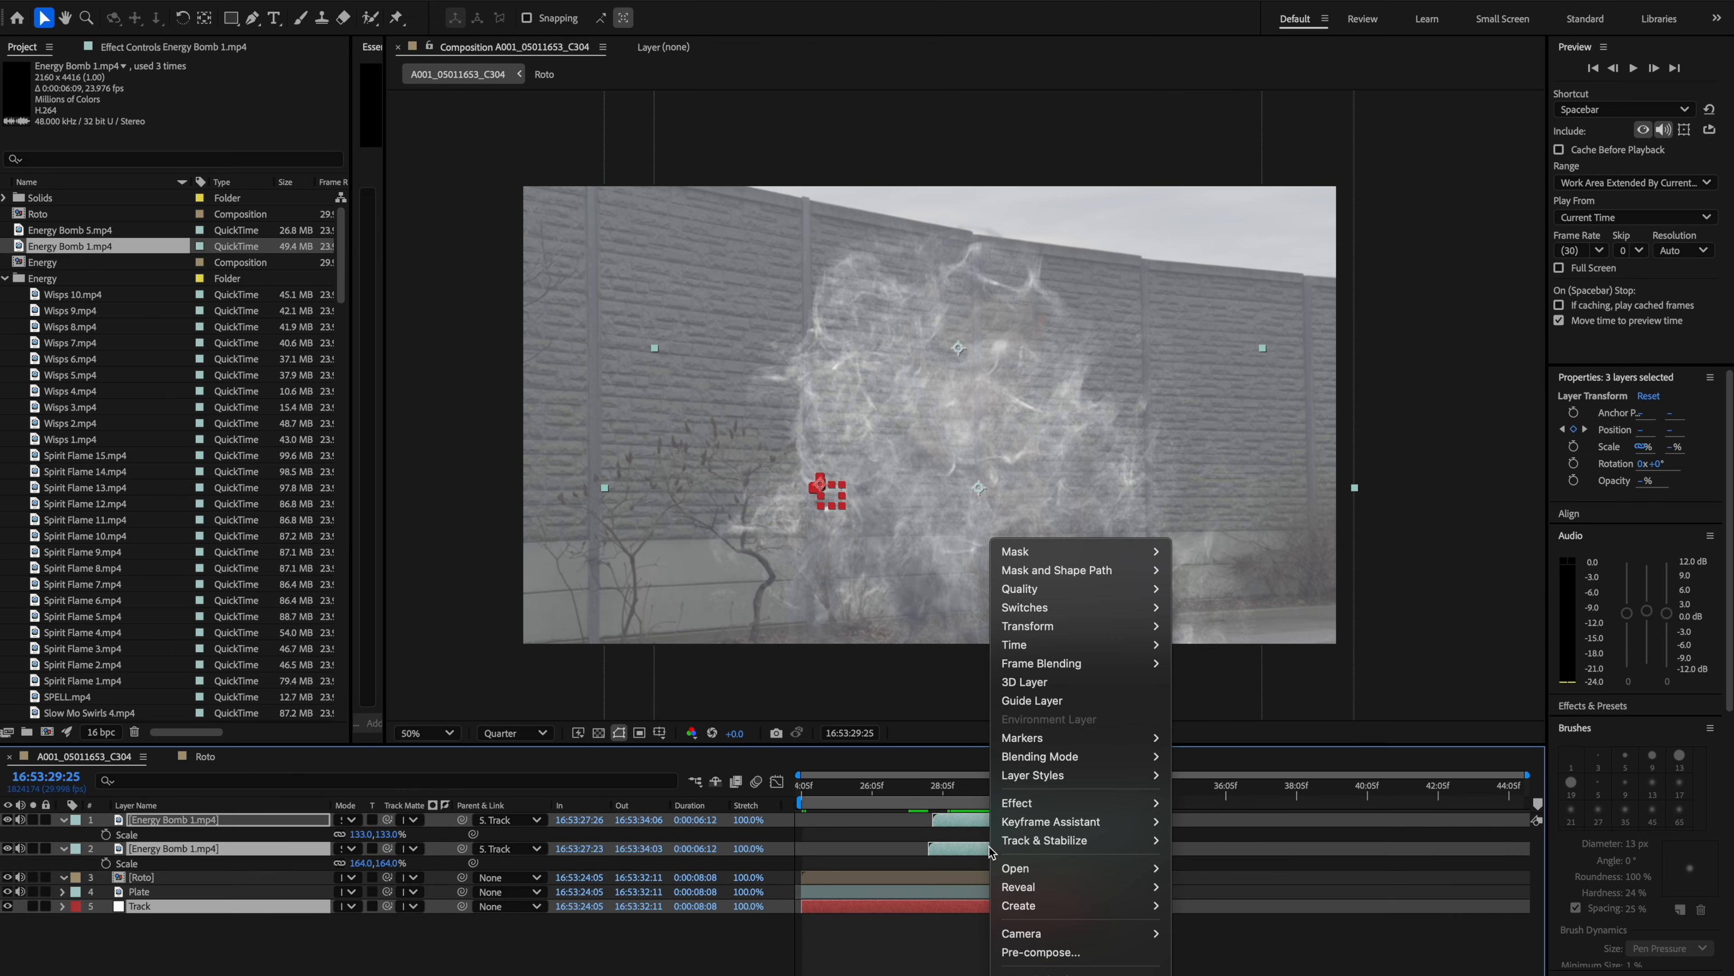
pyautogui.click(1040, 952)
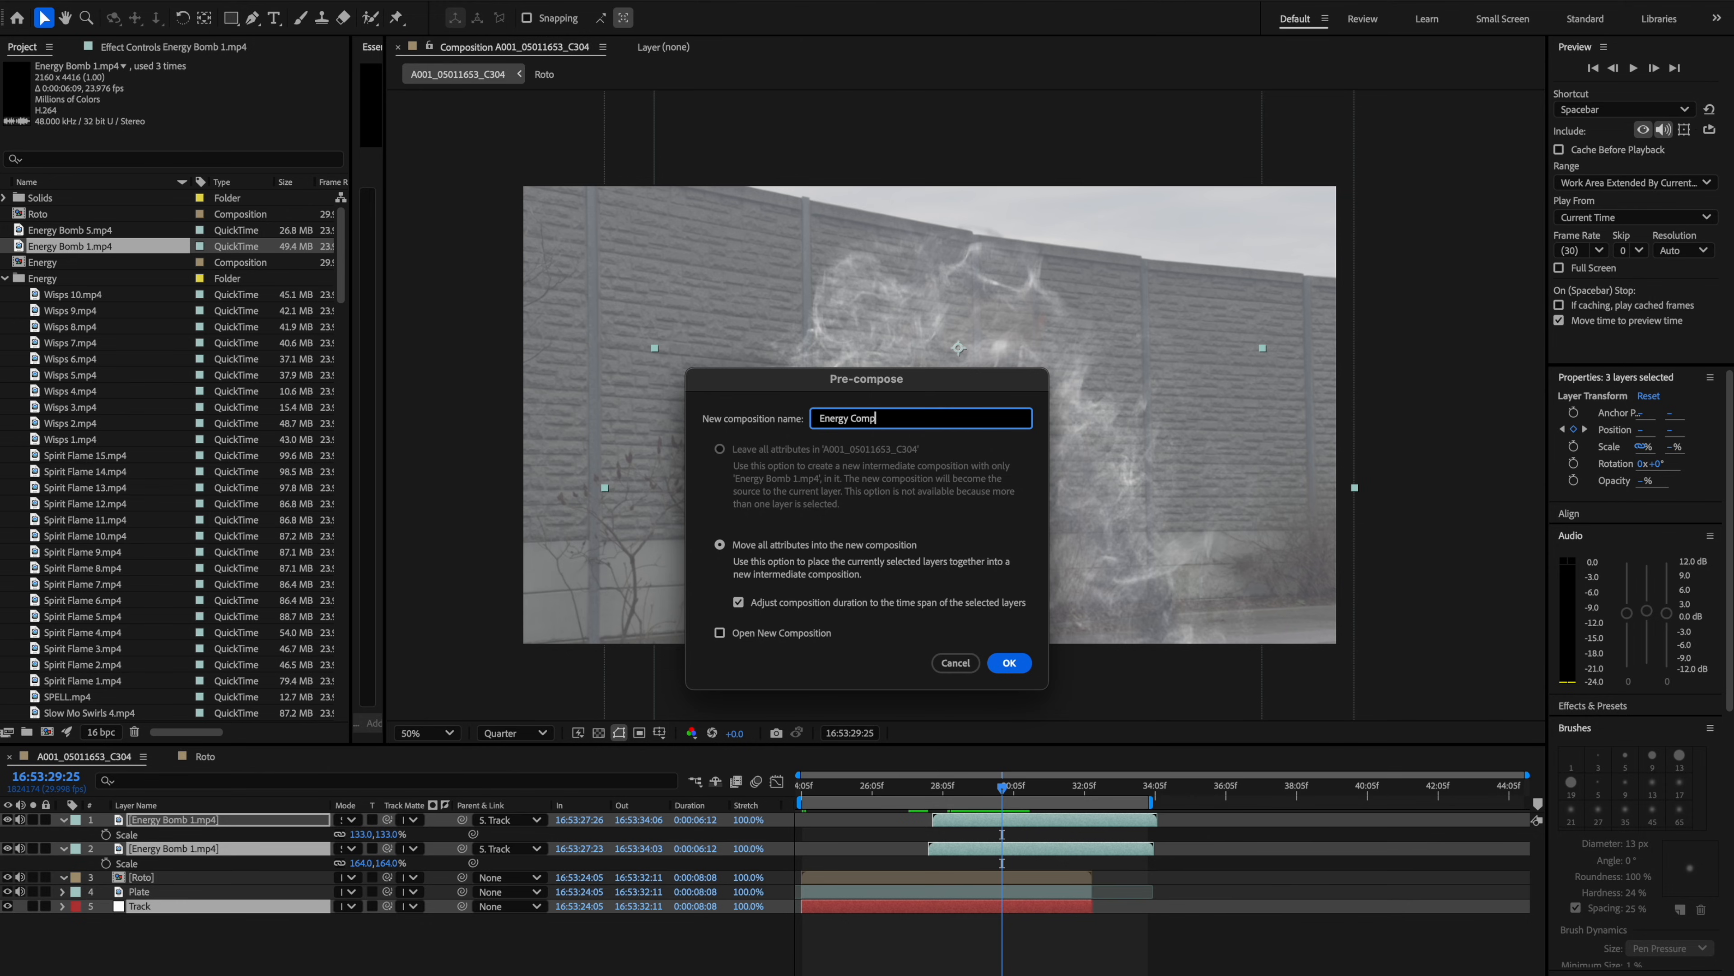
pyautogui.press('Return')
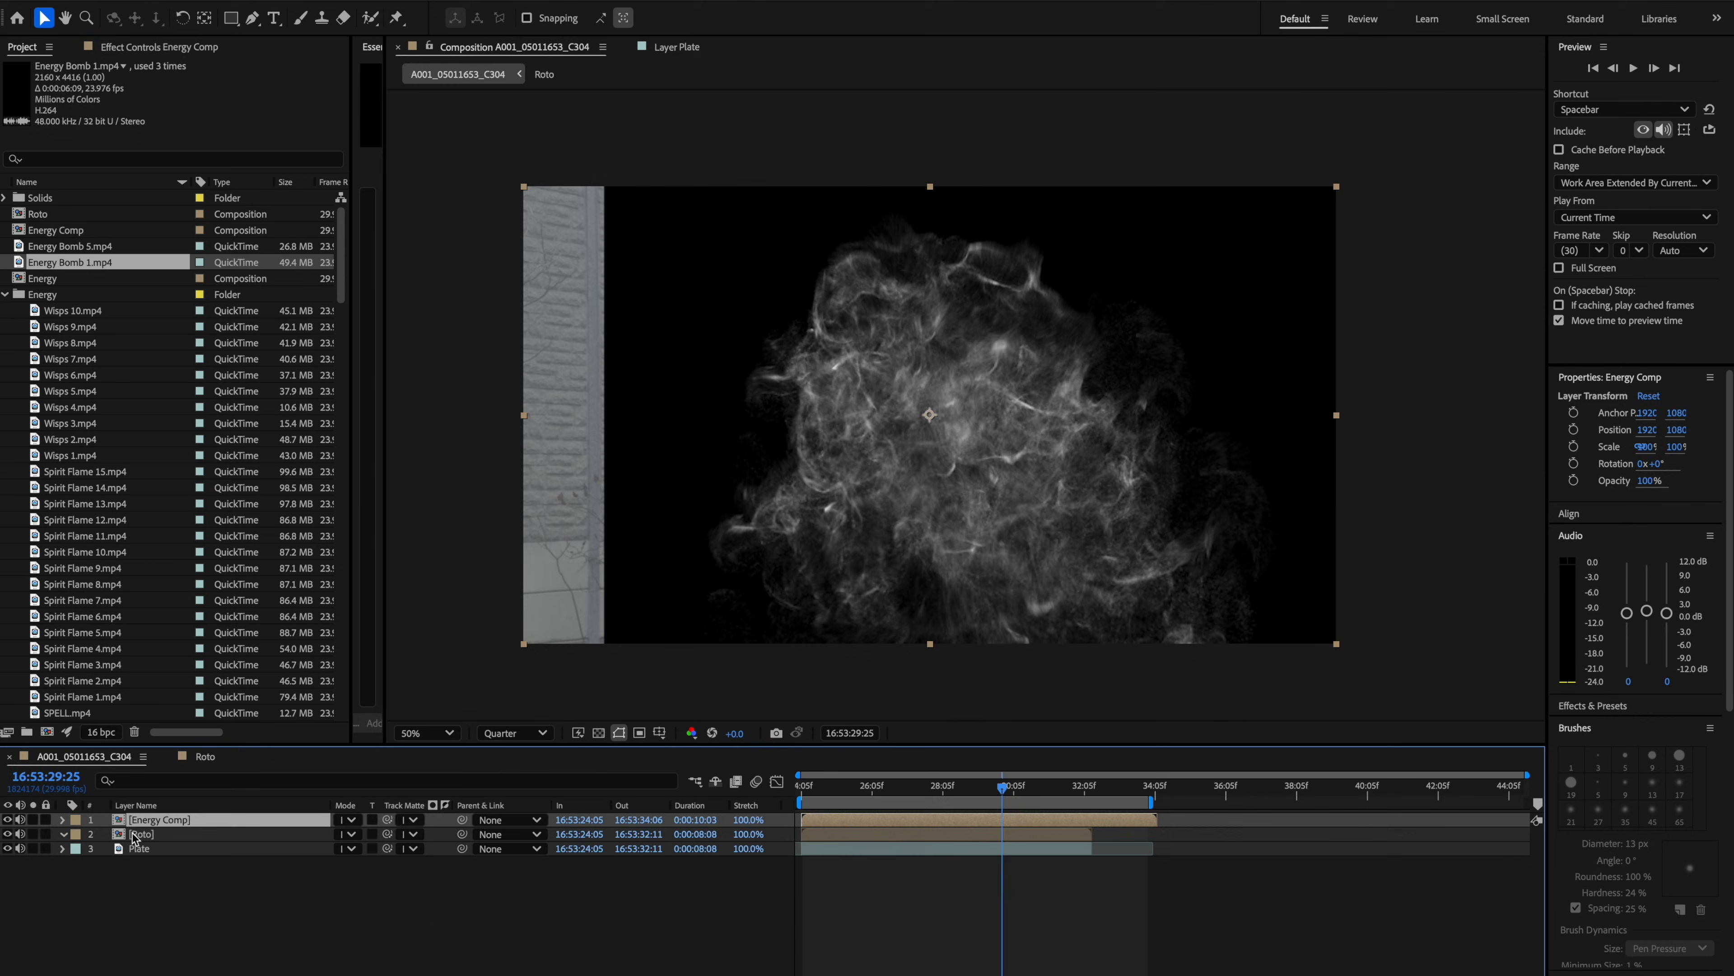
# Inside Energy Comp, create a new black solid and move it to the bottom of the layer stack.
pyautogui.doubleClick(151, 820)
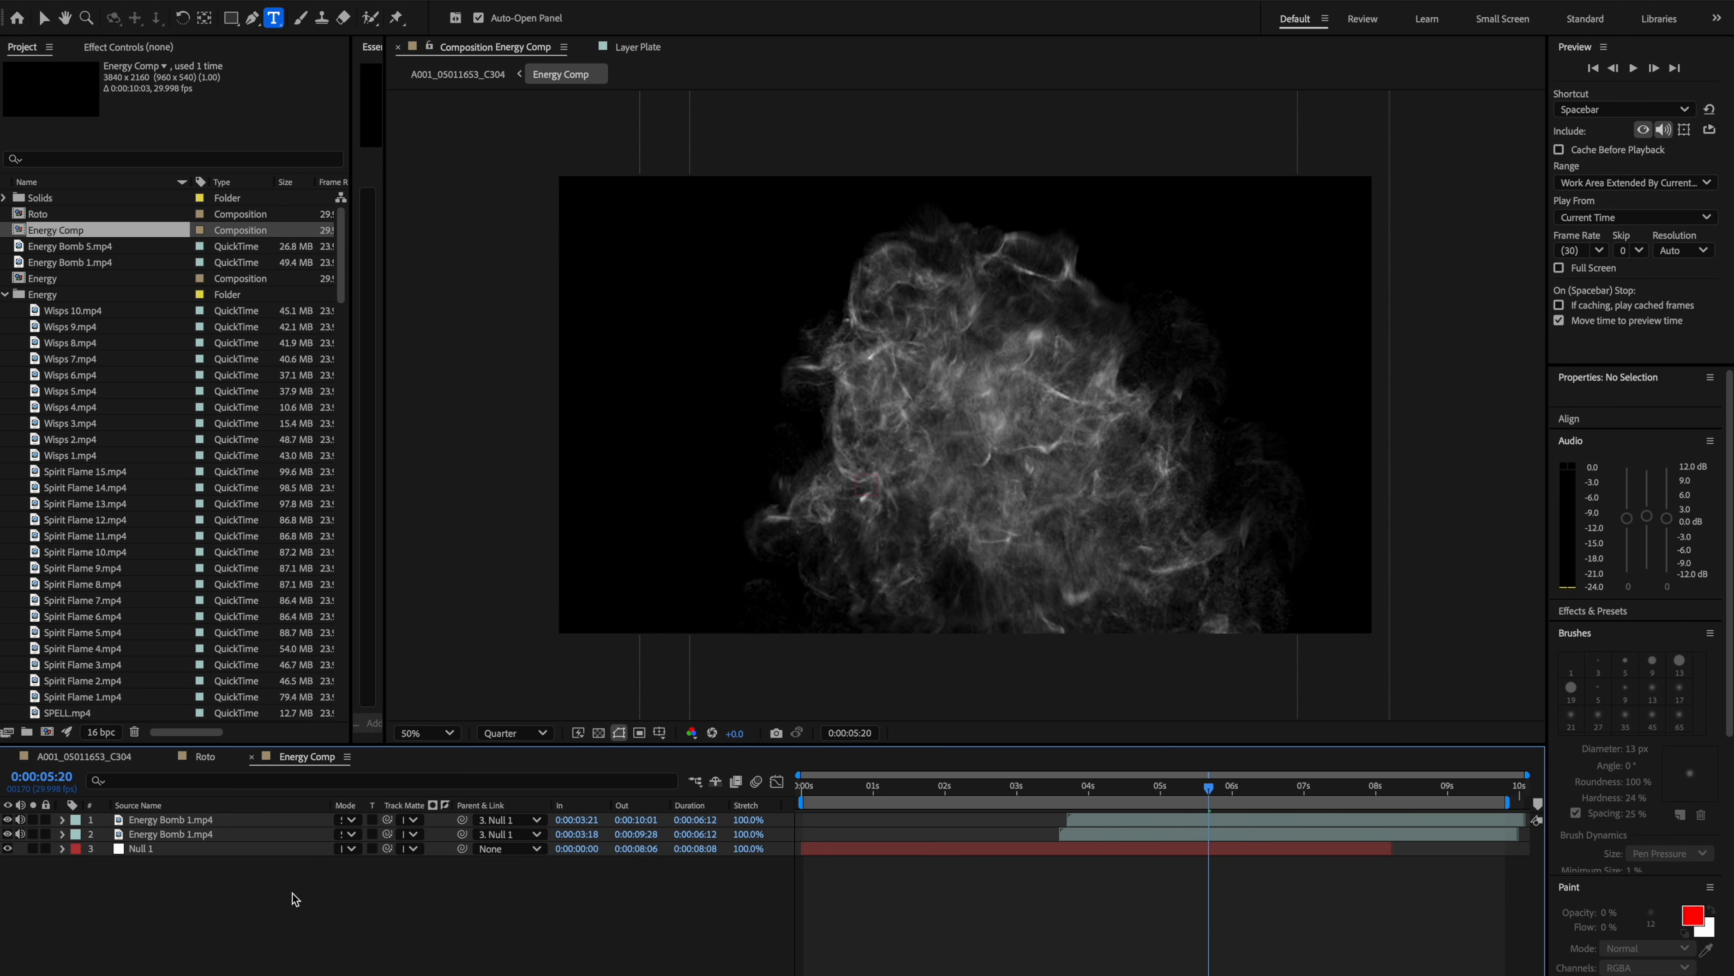
pyautogui.hotkey('ctrl', 'y')
pyautogui.press('Return')
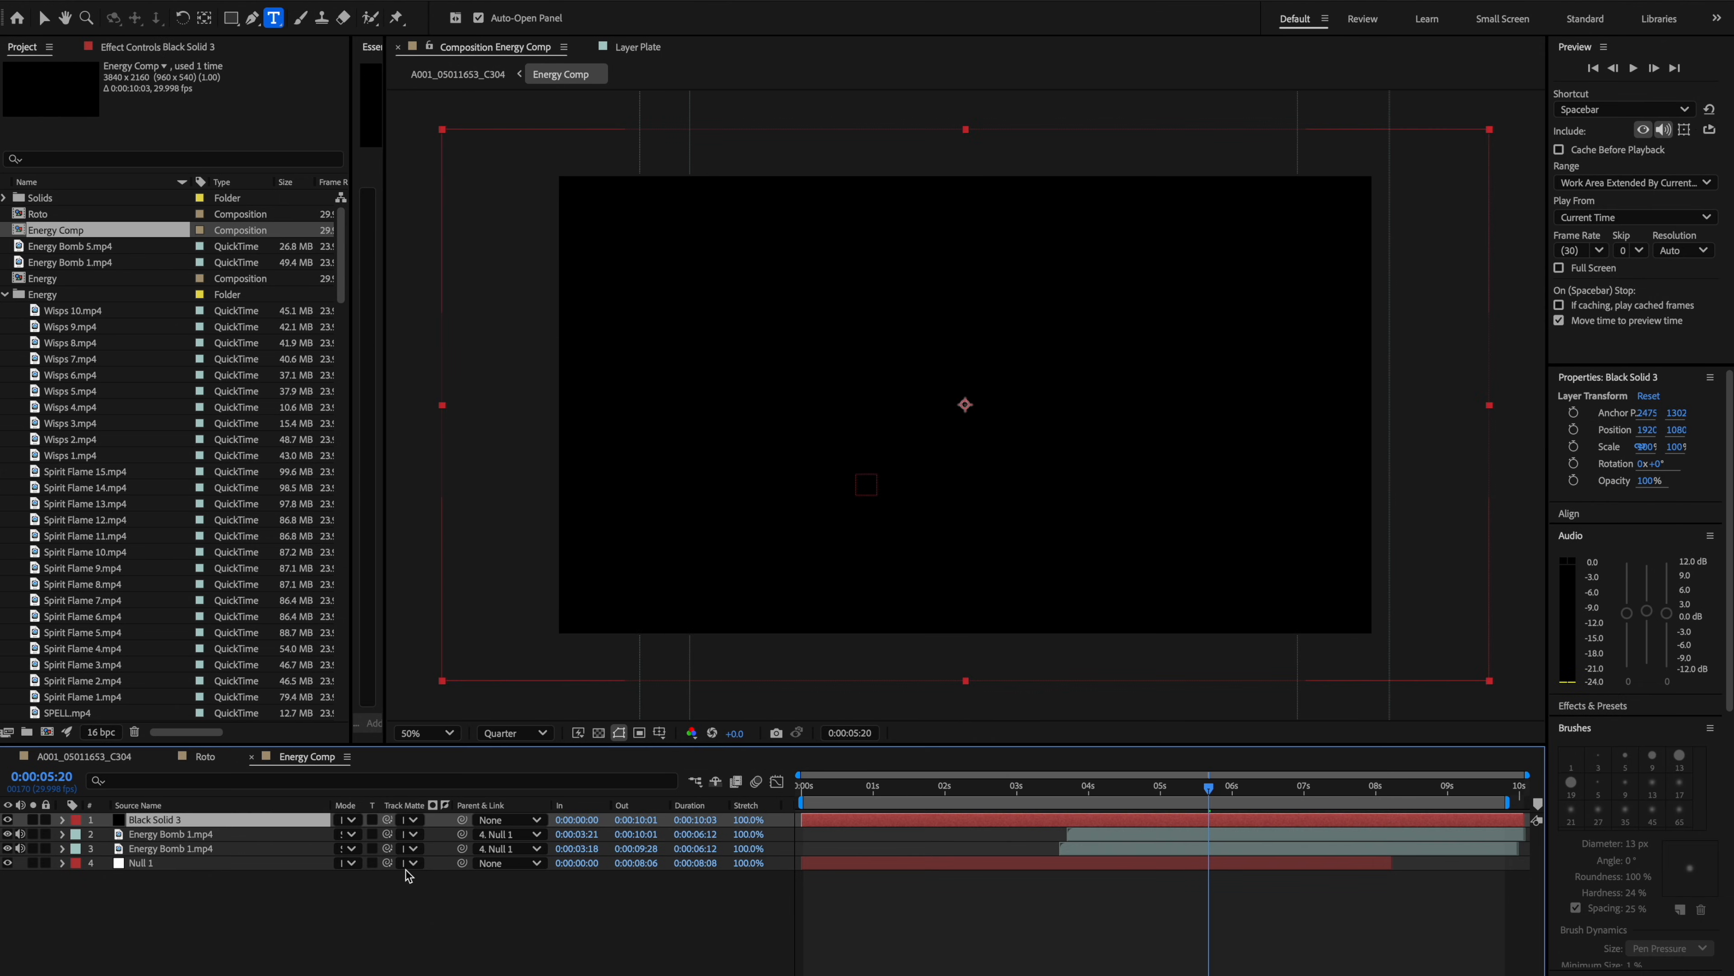
pyautogui.moveTo(164, 830); pyautogui.dragTo(171, 881)
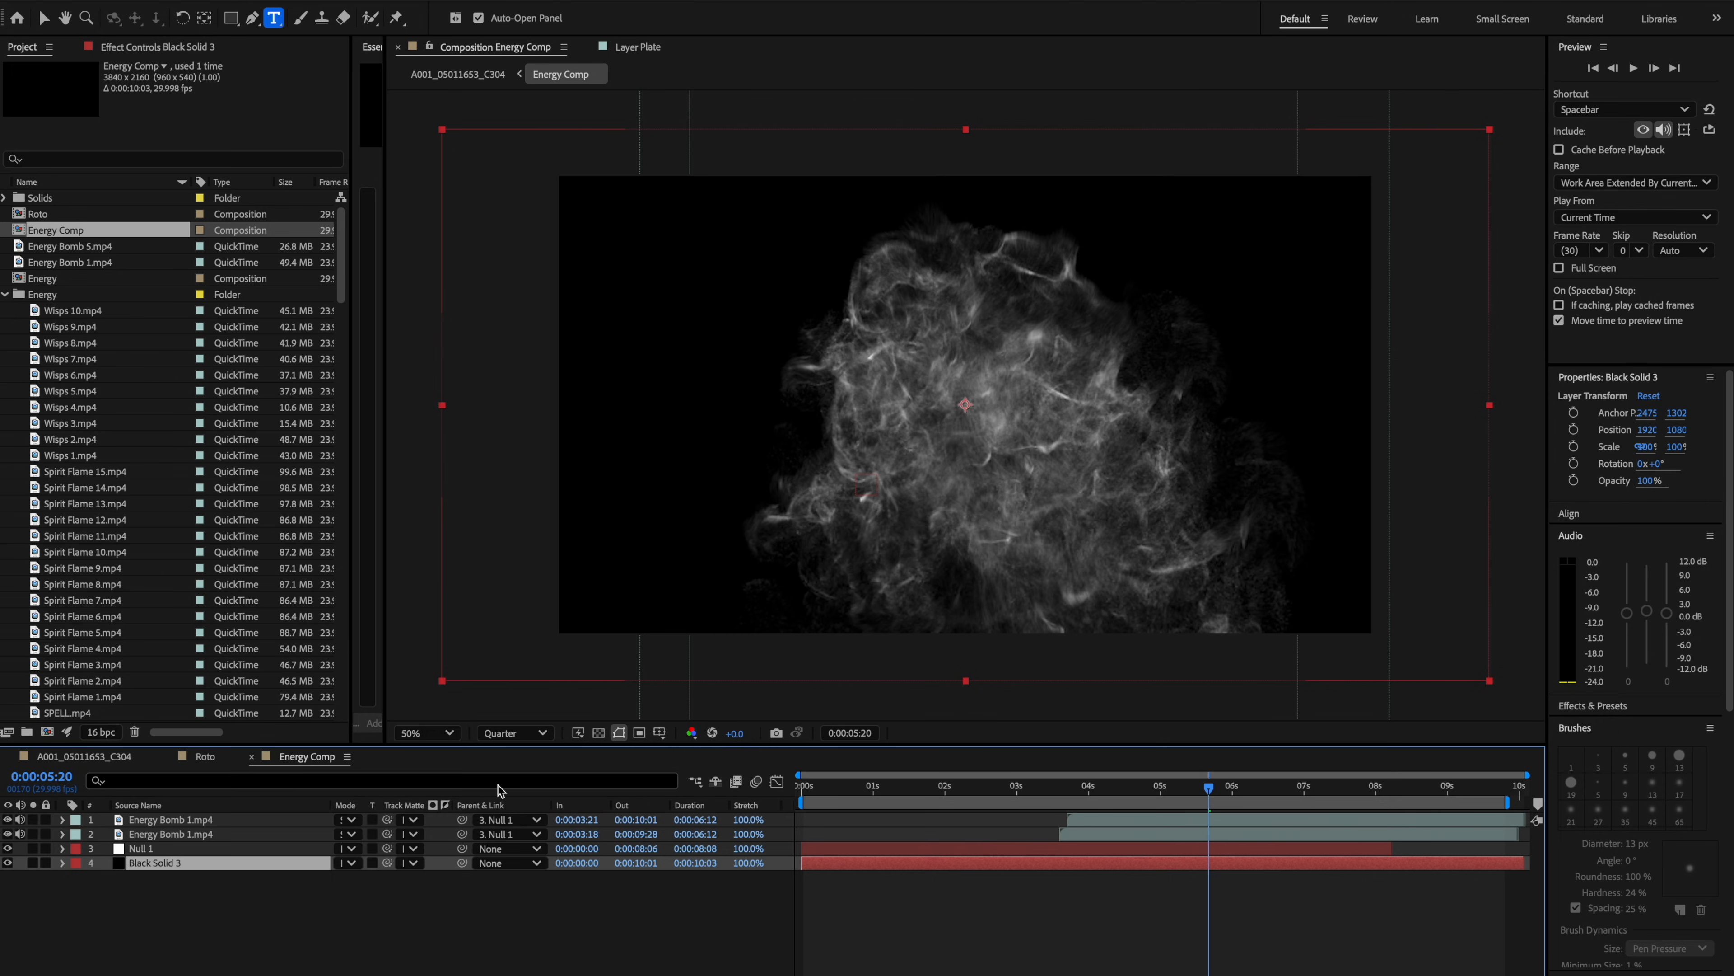
# Return to the main composition and set the Energy Comp layer's blending mode to Screen.
pyautogui.click(120, 764)
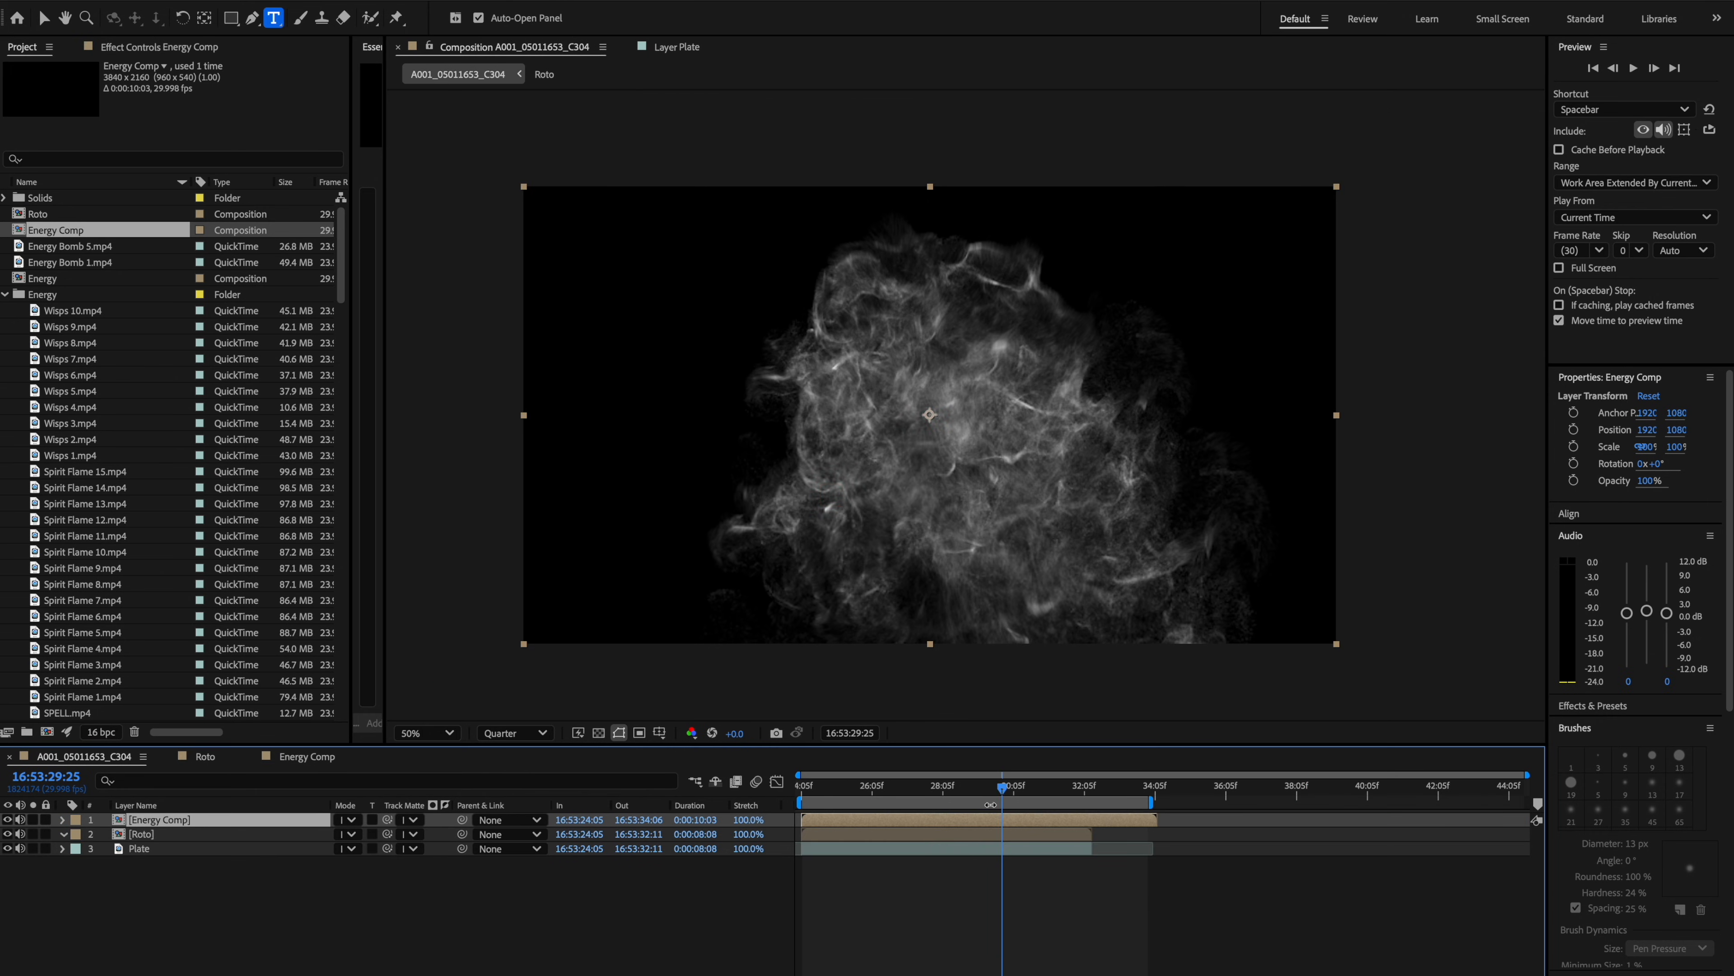
pyautogui.rightClick(992, 823)
pyautogui.moveTo(1065, 756)
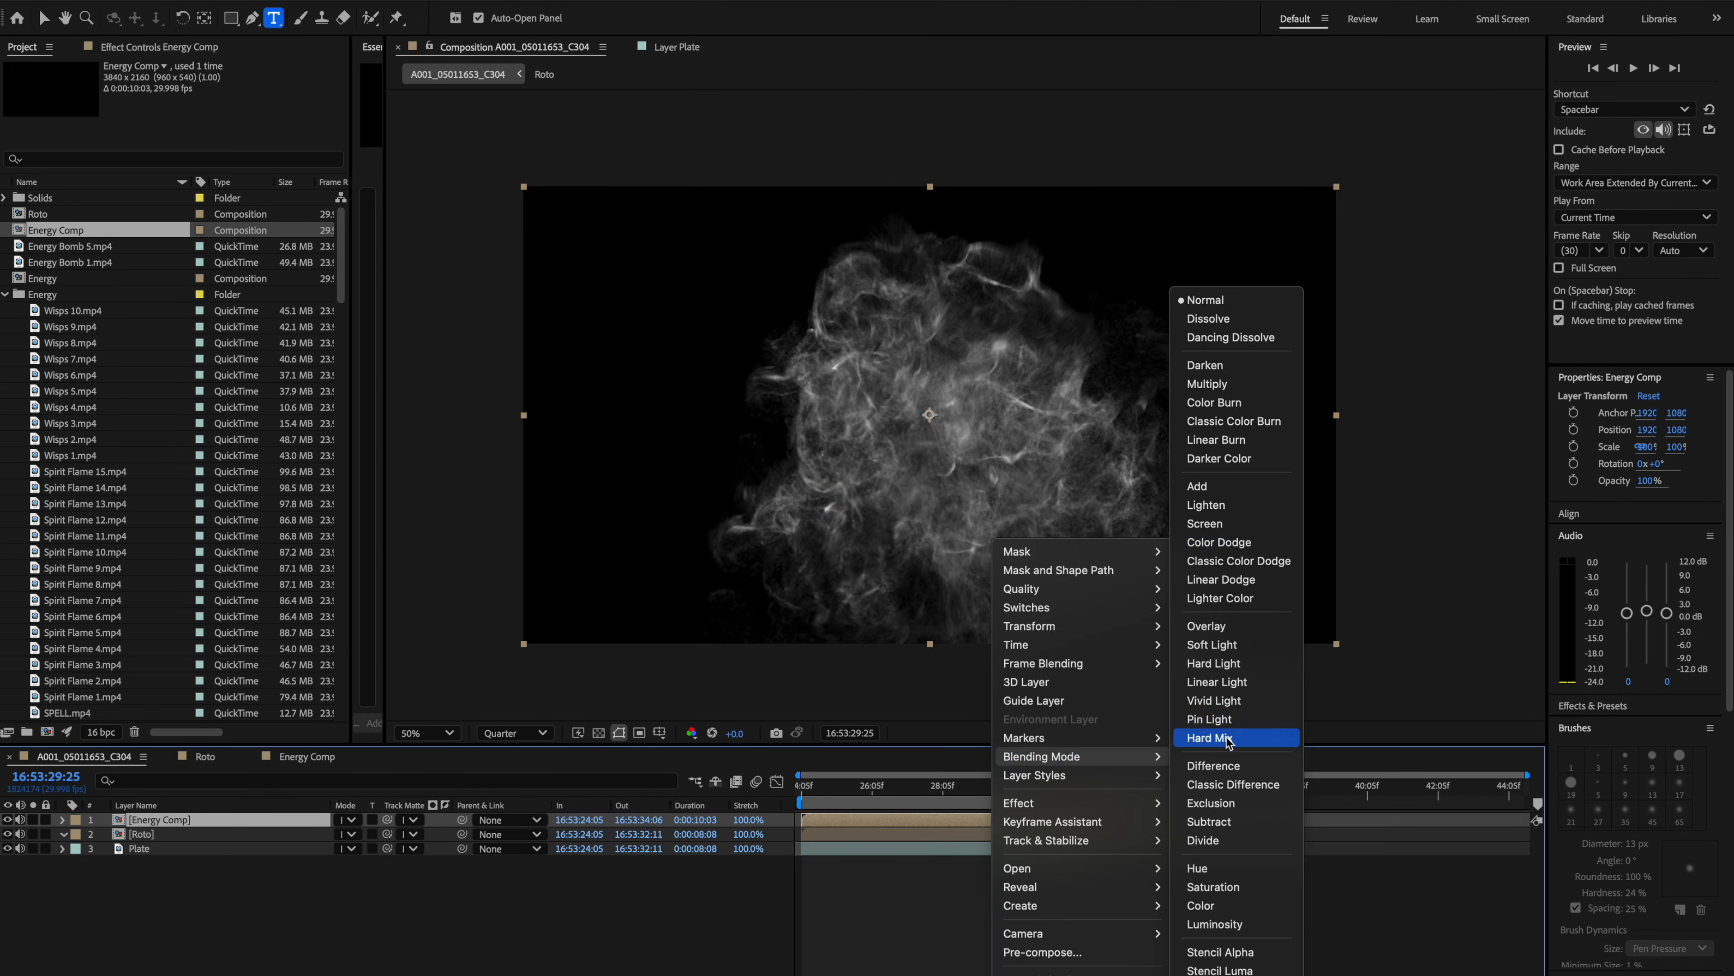
pyautogui.click(1235, 521)
# Duplicate the Energy Comp layer.
pyautogui.moveTo(1000, 792)
pyautogui.mouseDown()
pyautogui.moveTo(972, 793)
pyautogui.moveTo(1012, 803)
pyautogui.mouseUp()
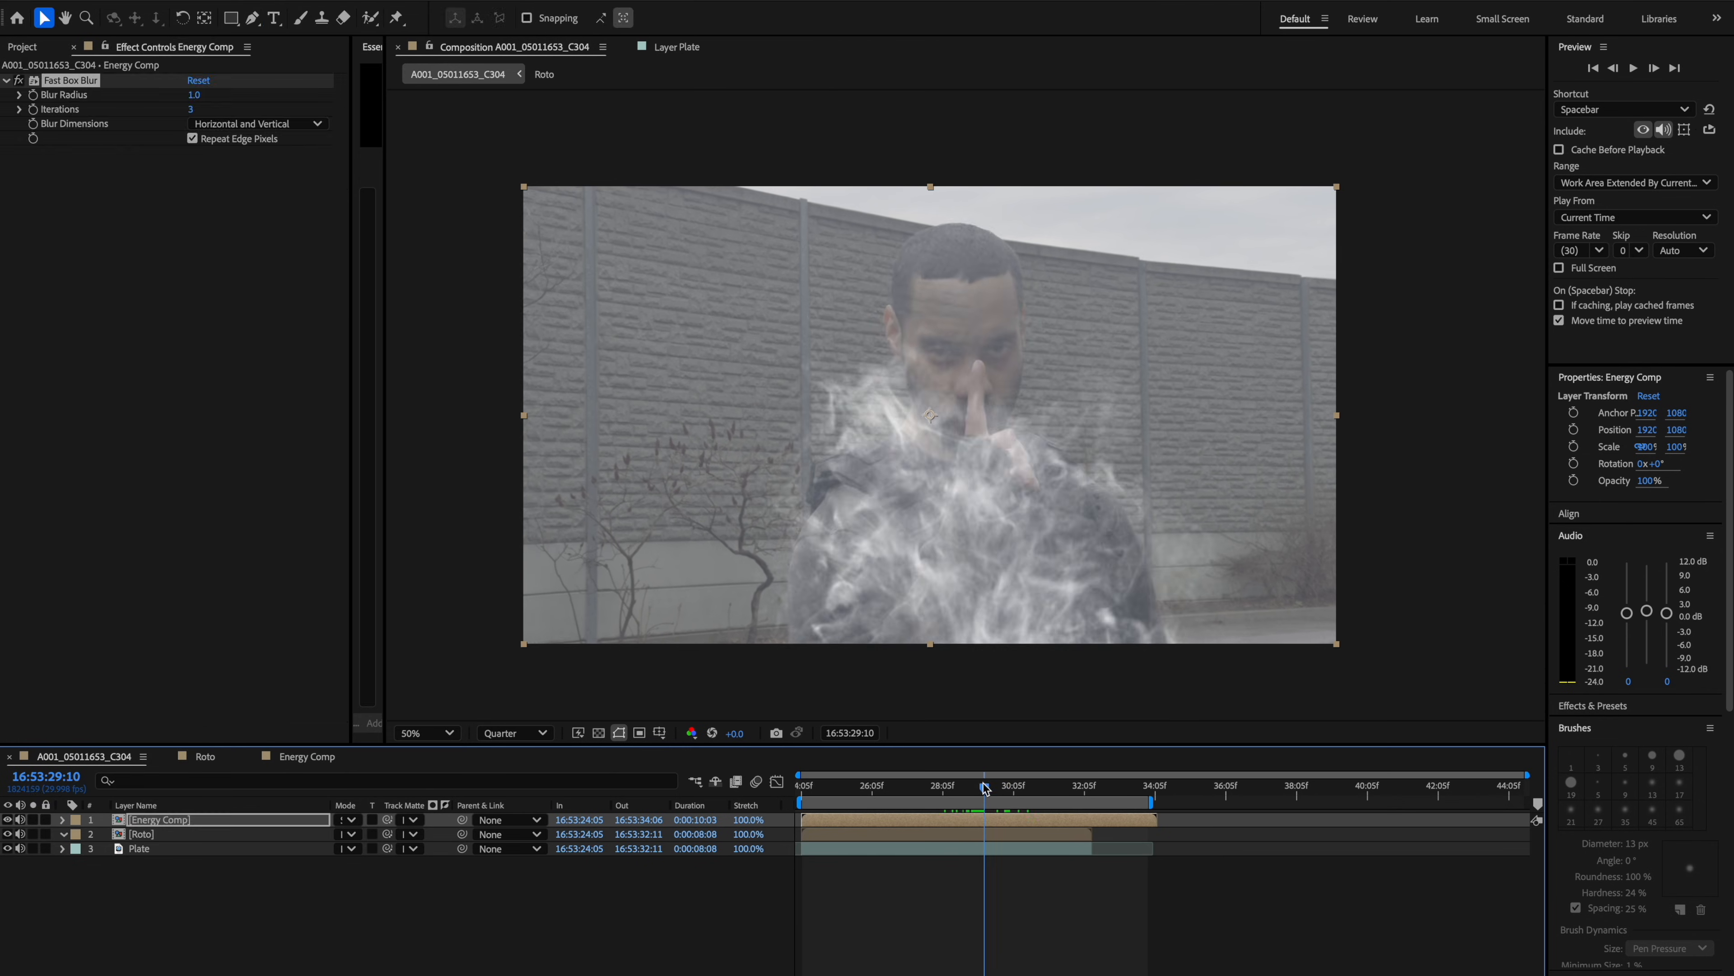
pyautogui.moveTo(986, 788); pyautogui.dragTo(987, 788)
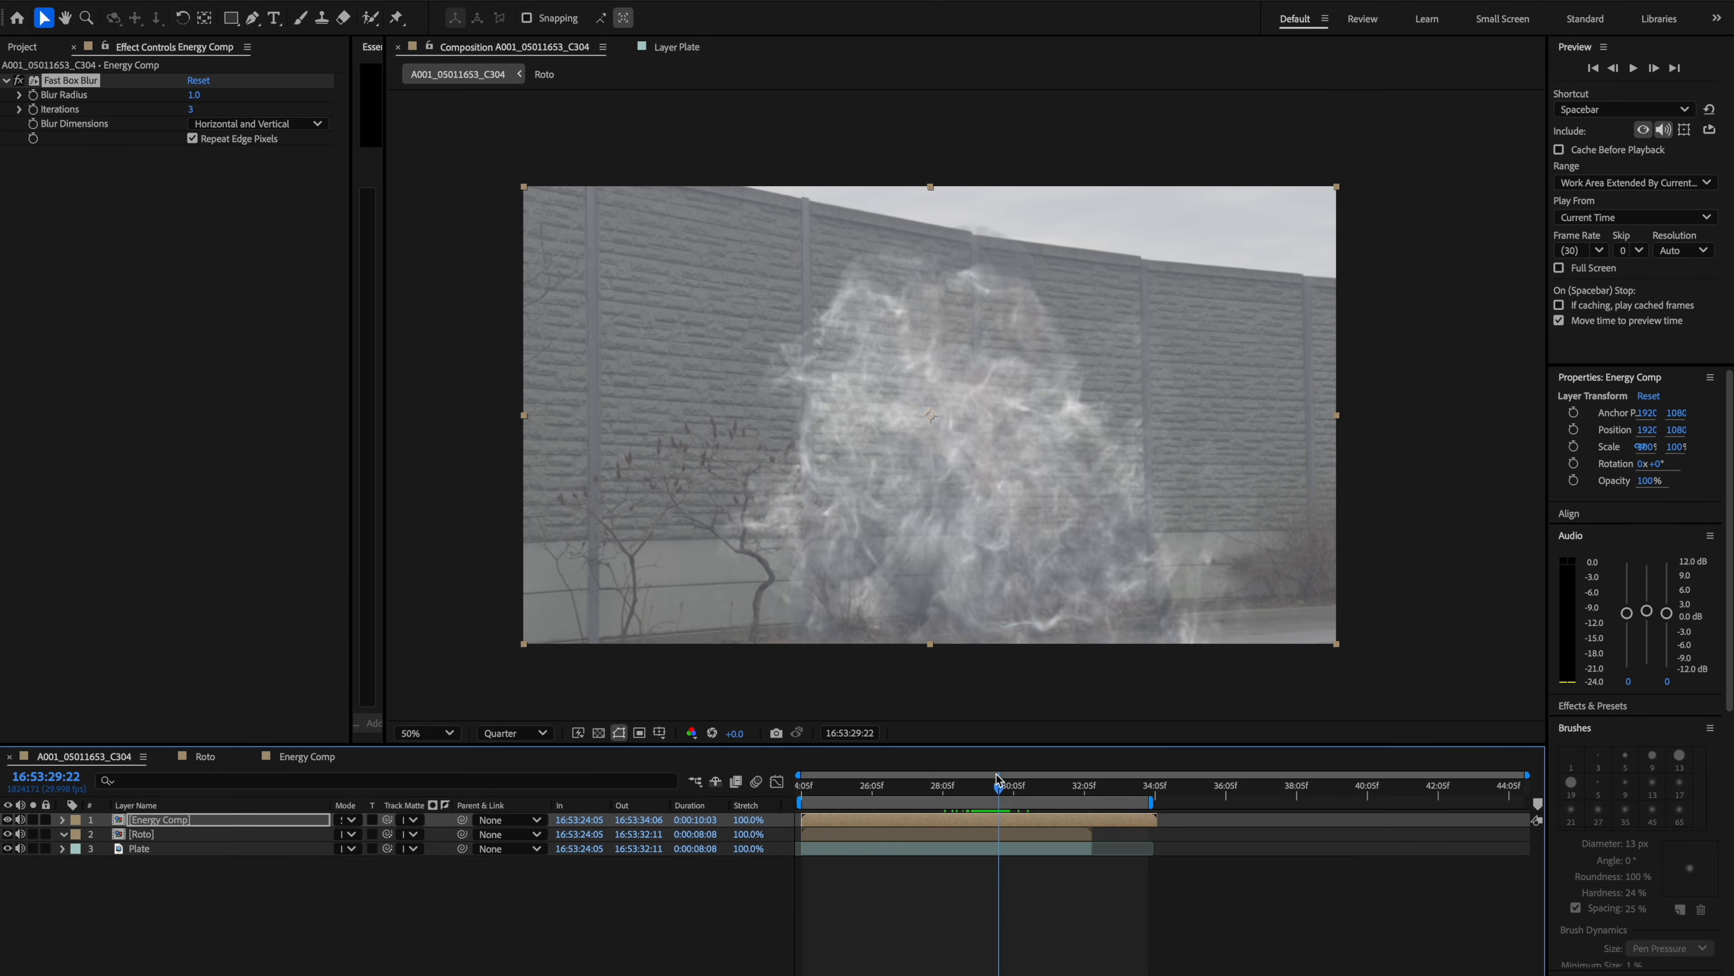
pyautogui.hotkey('ctrl', 'd')
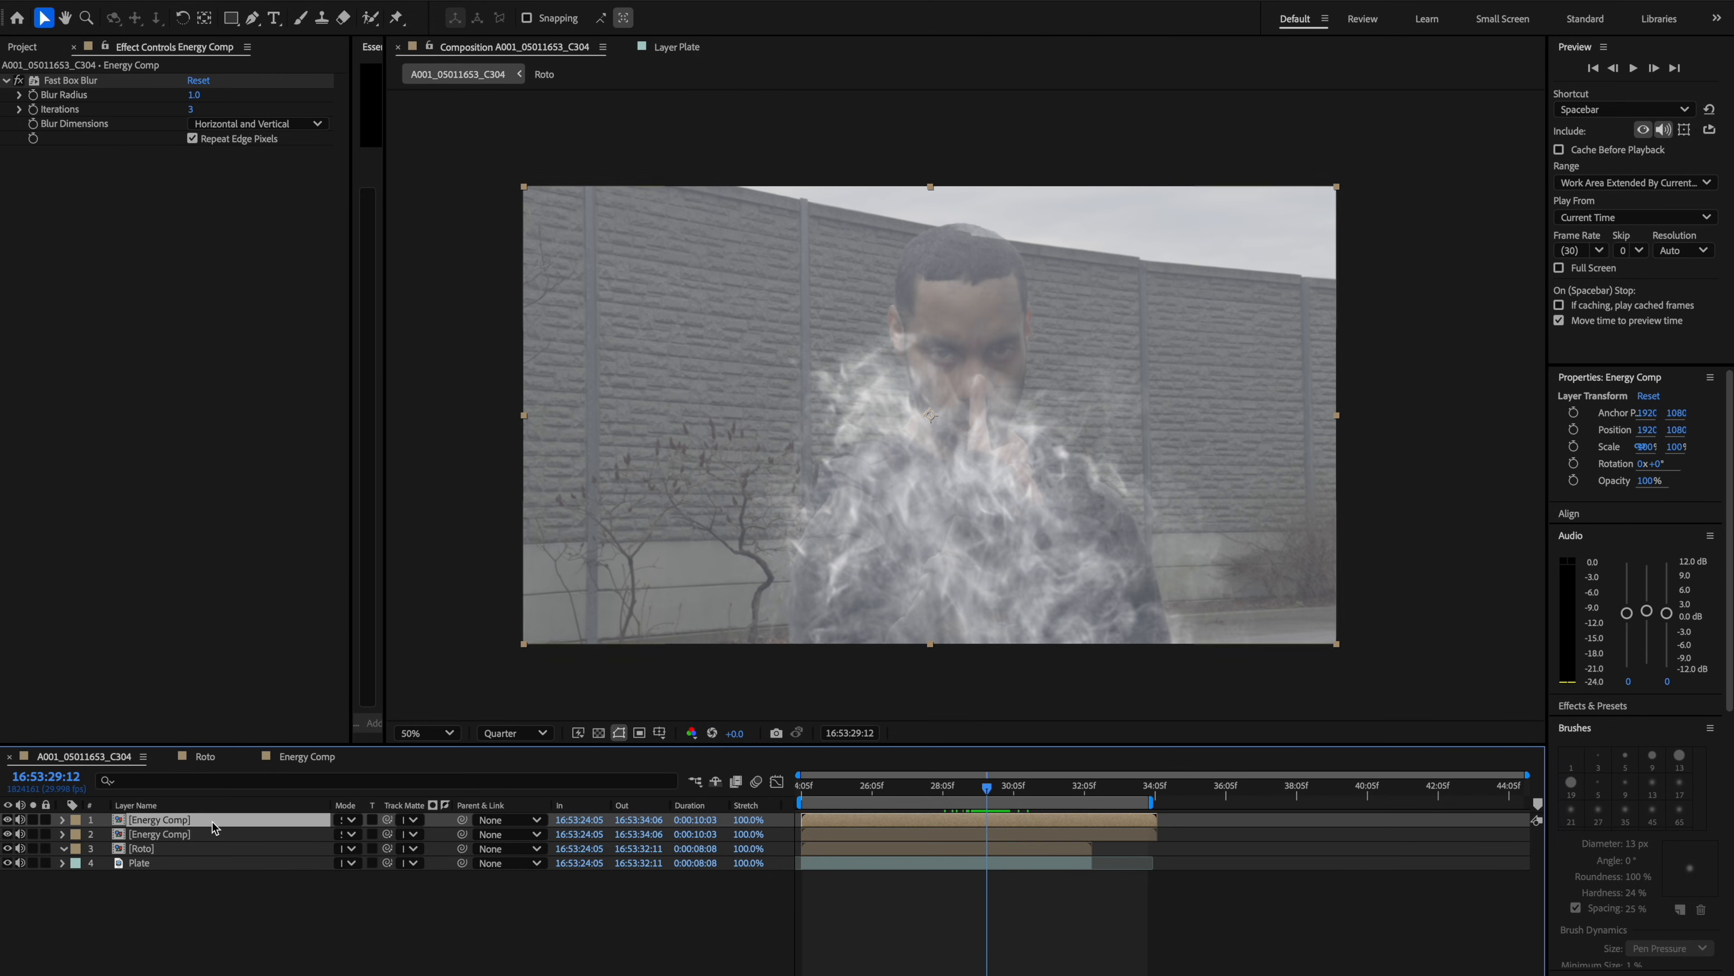
# Rename the duplicated Energy Comp layer as Dispalce.
pyautogui.rightClick(185, 836)
pyautogui.press('Escape')
pyautogui.rightClick(190, 838)
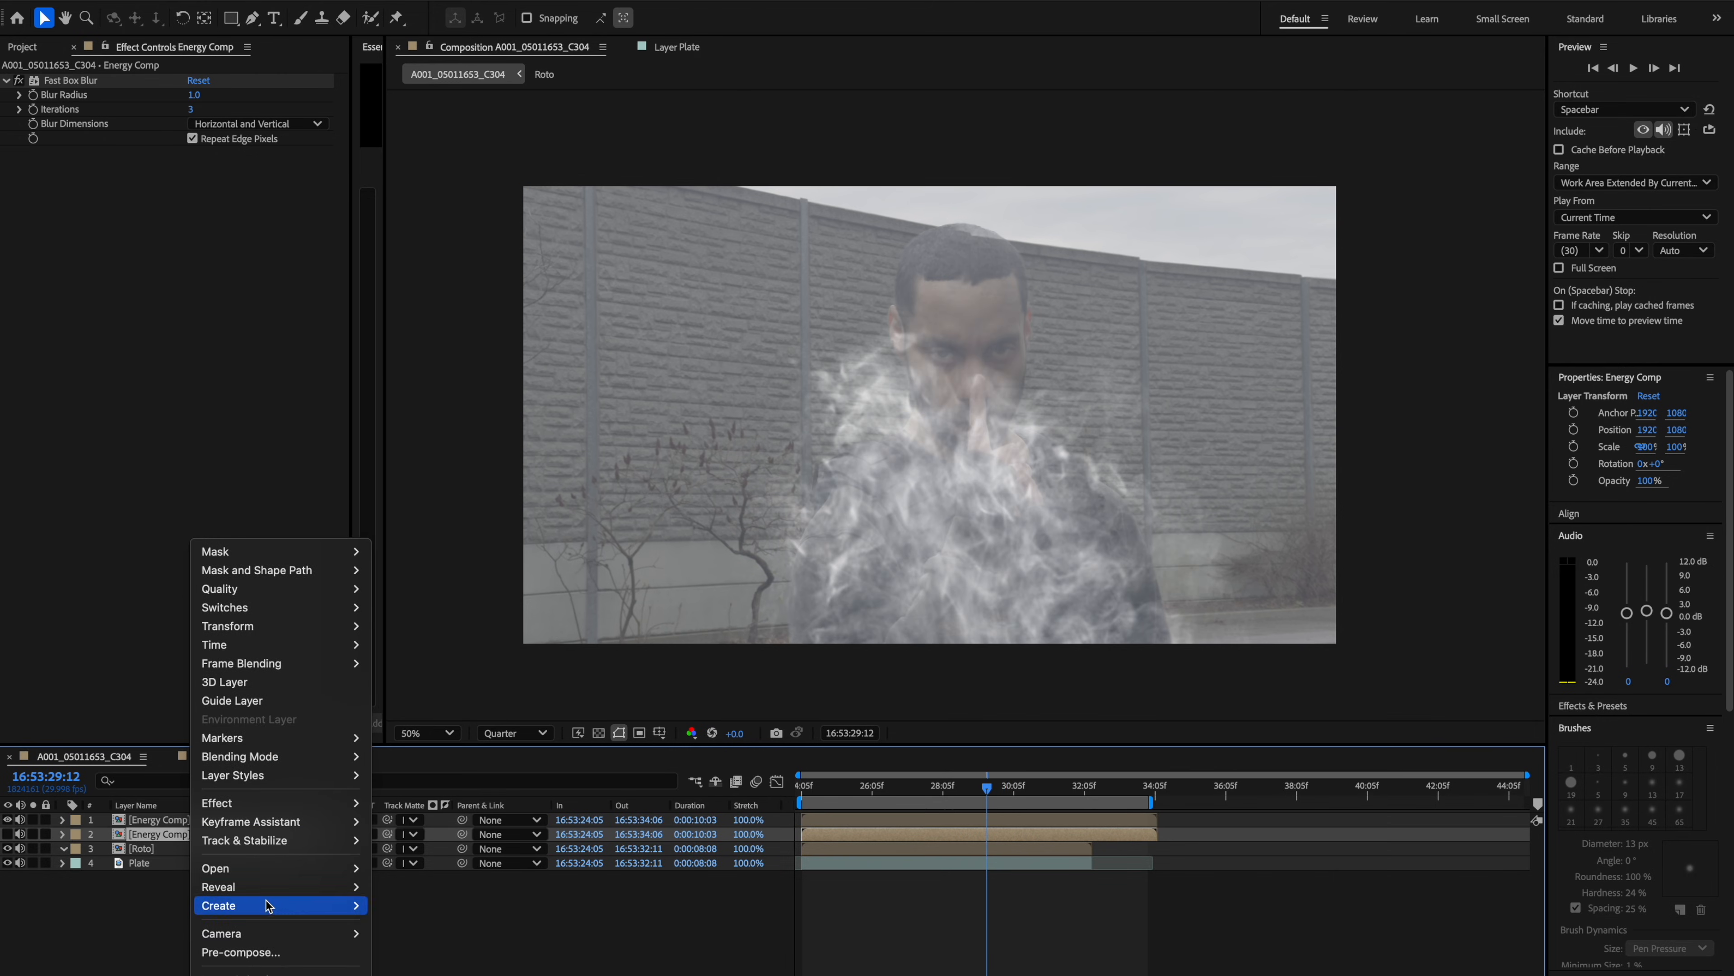
pyautogui.click(225, 937)
pyautogui.write('Dispalce')
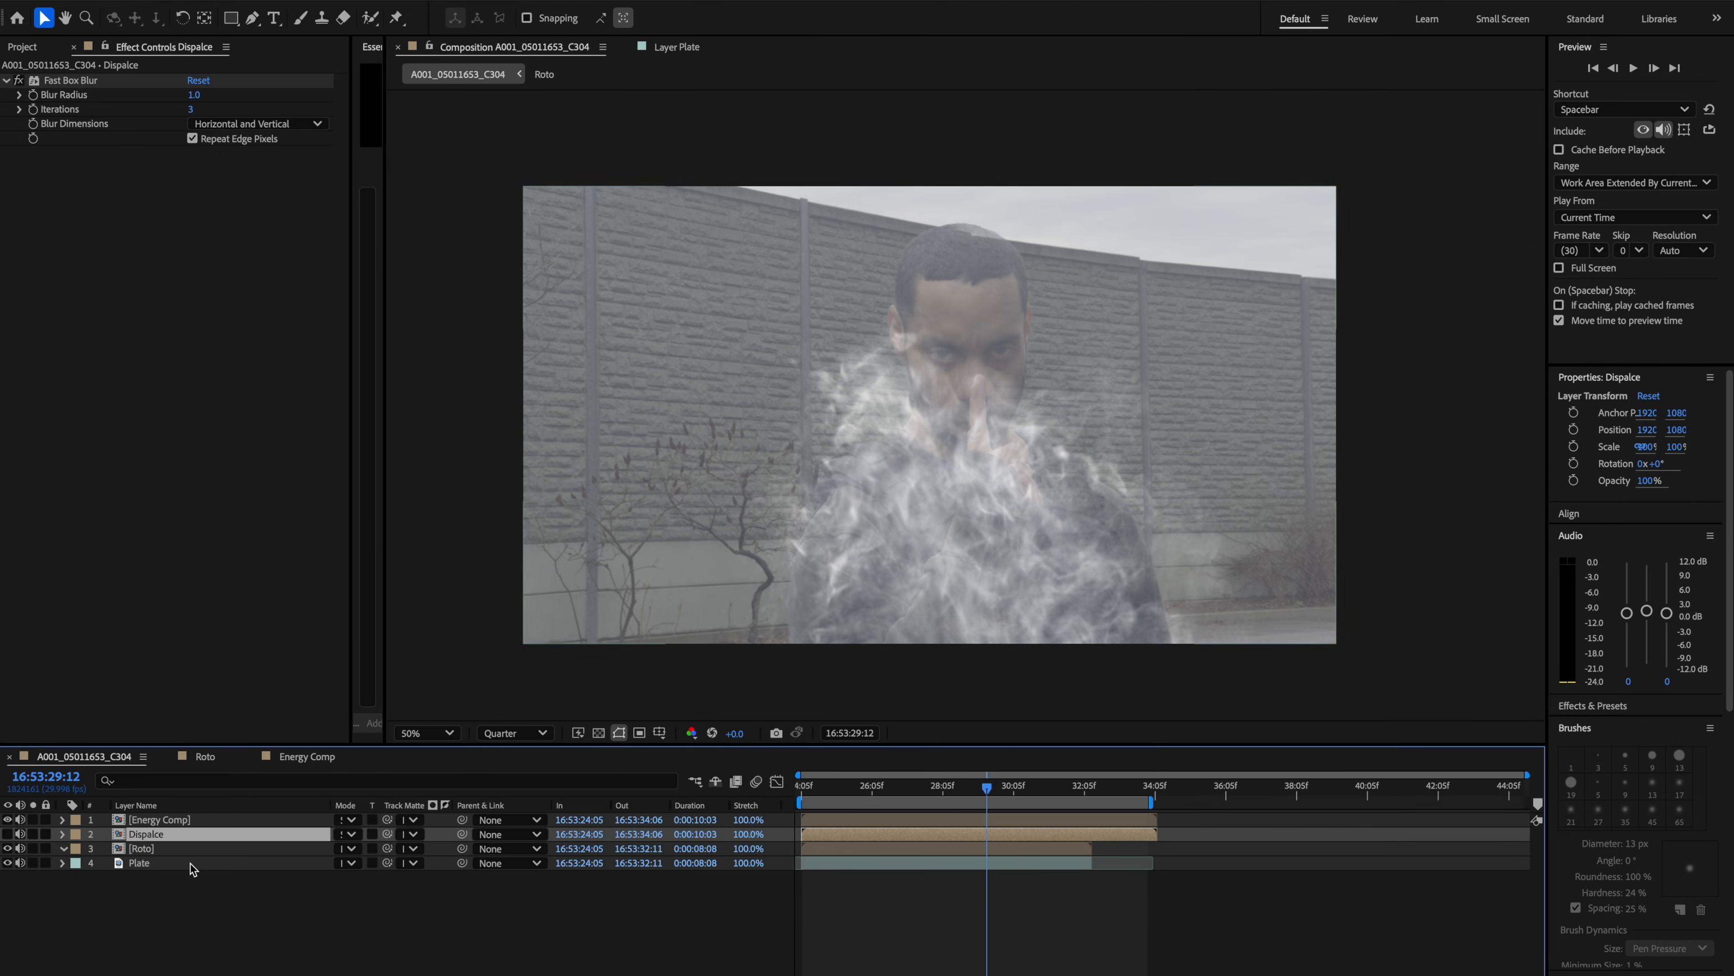
# Add a Displacement Map effect to the Roto layer and set its map layer to Dispalce.
pyautogui.click(182, 849)
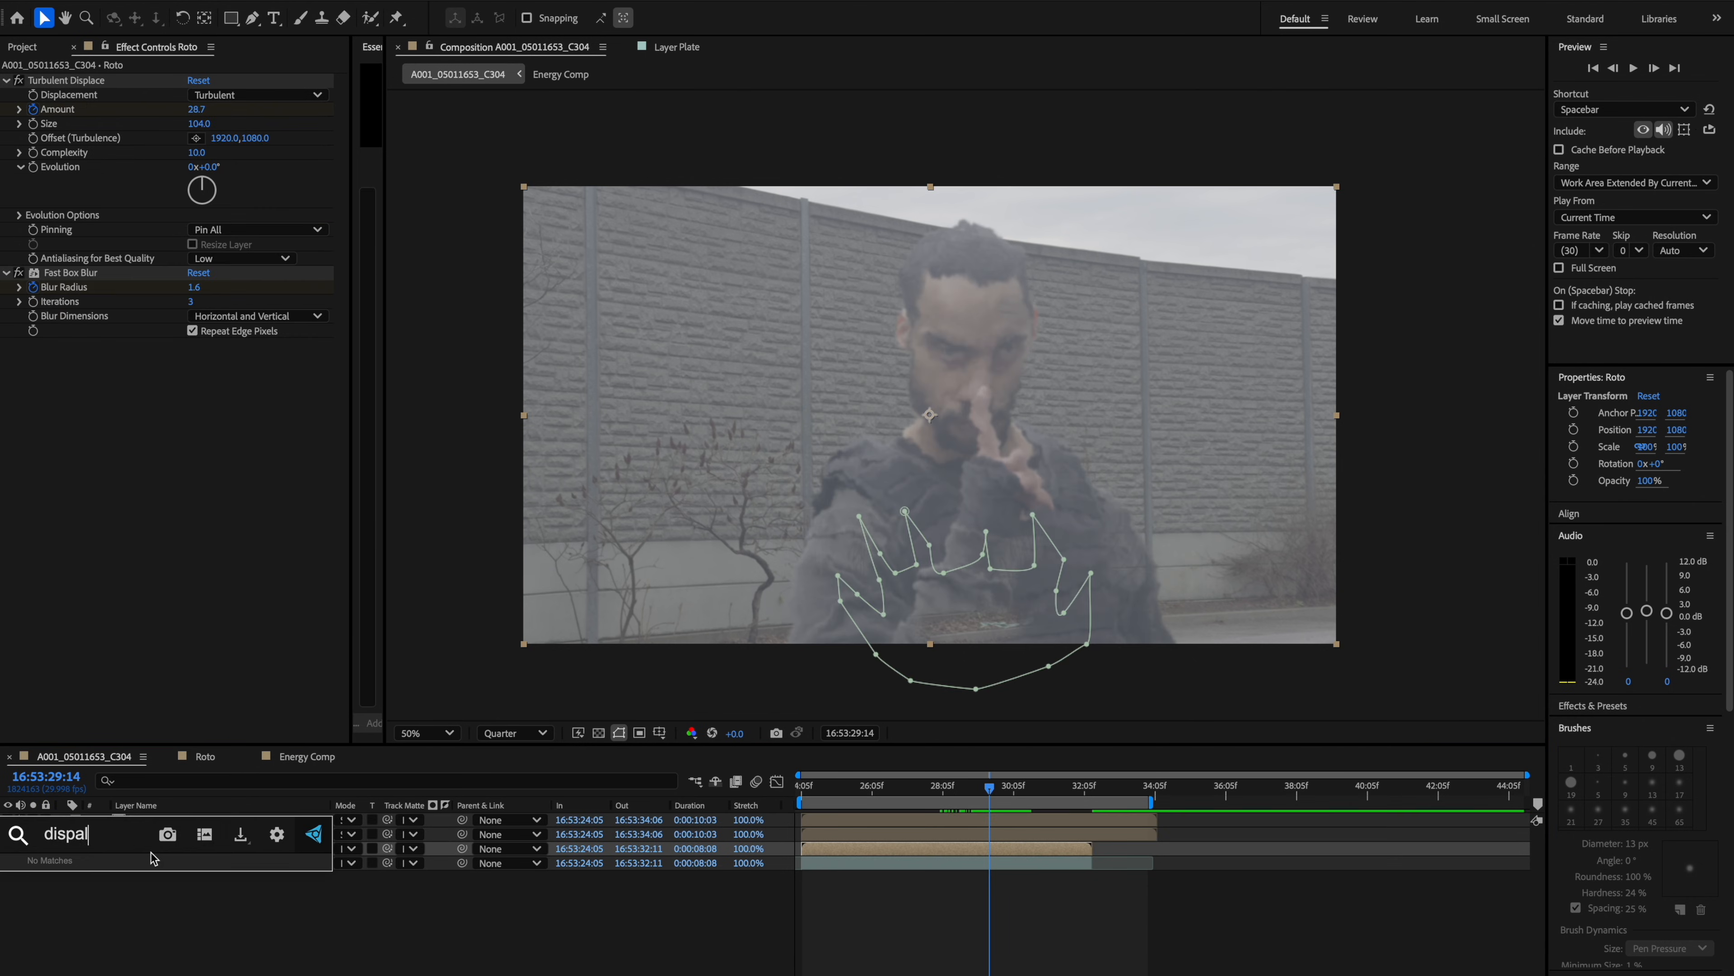
pyautogui.hotkey('ctrl', 'space')
pyautogui.write('disp')
pyautogui.press('Return')
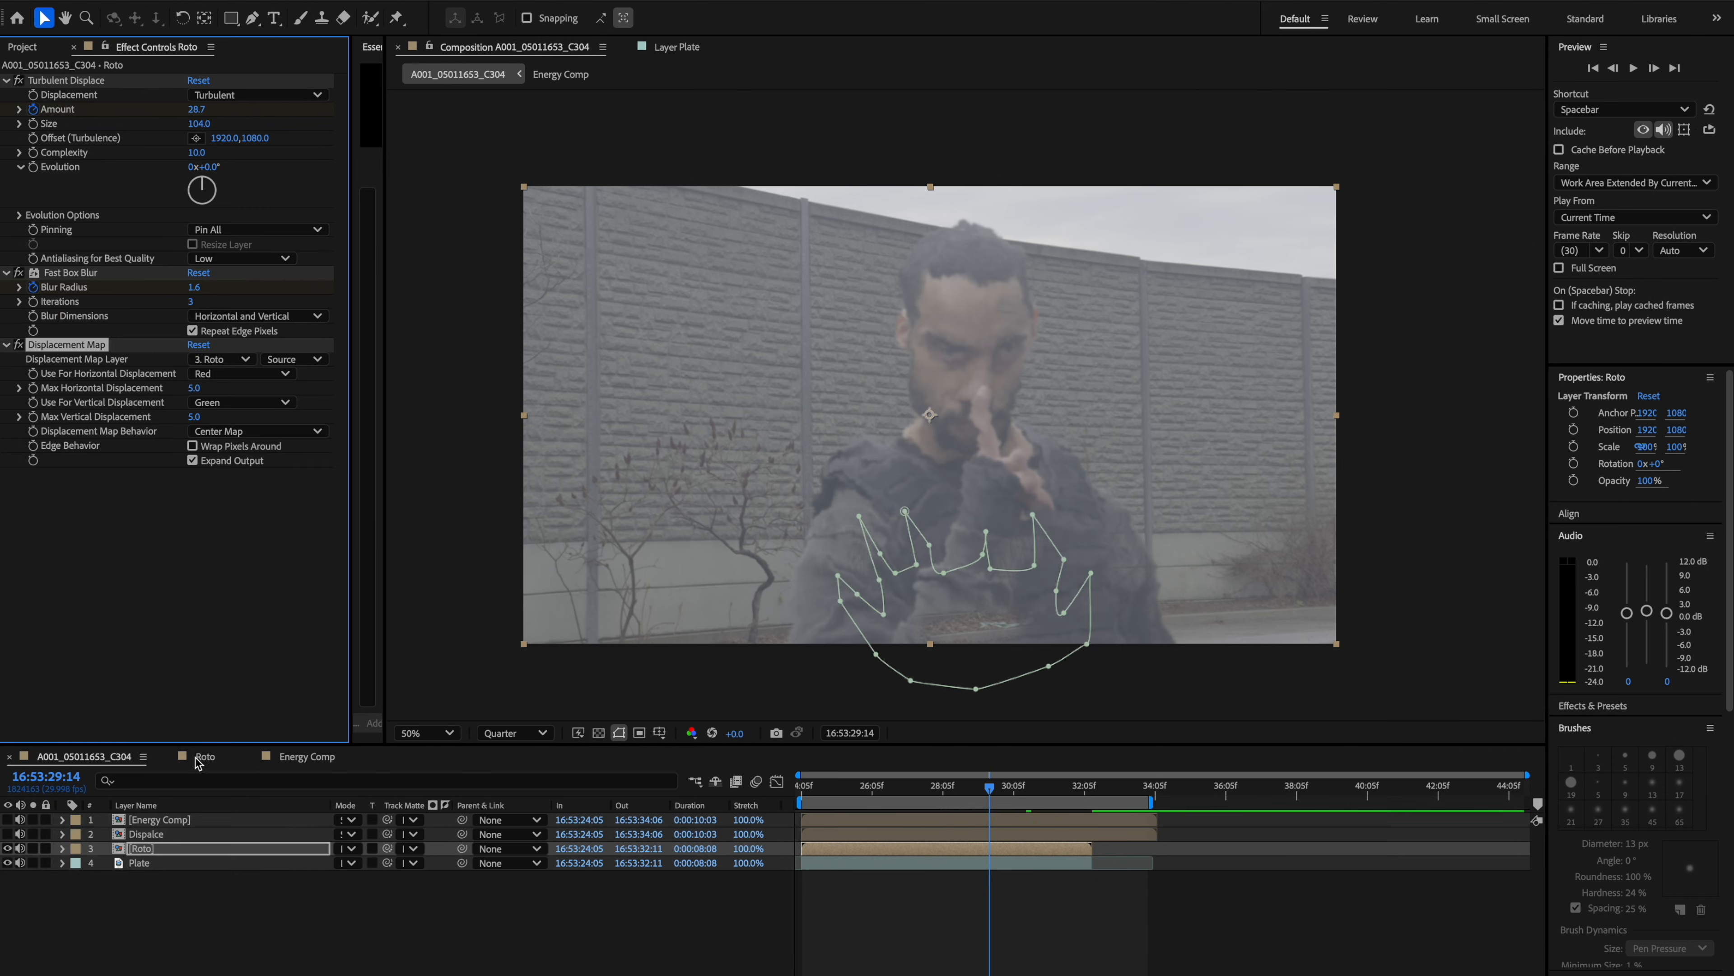
pyautogui.click(214, 359)
pyautogui.click(253, 437)
# Scrub through the dissolve and reveal the Roto layer's animated properties to review their keyframes.
pyautogui.moveTo(988, 790)
pyautogui.mouseDown()
pyautogui.moveTo(1016, 789)
pyautogui.moveTo(999, 793)
pyautogui.mouseUp()
pyautogui.press('u')
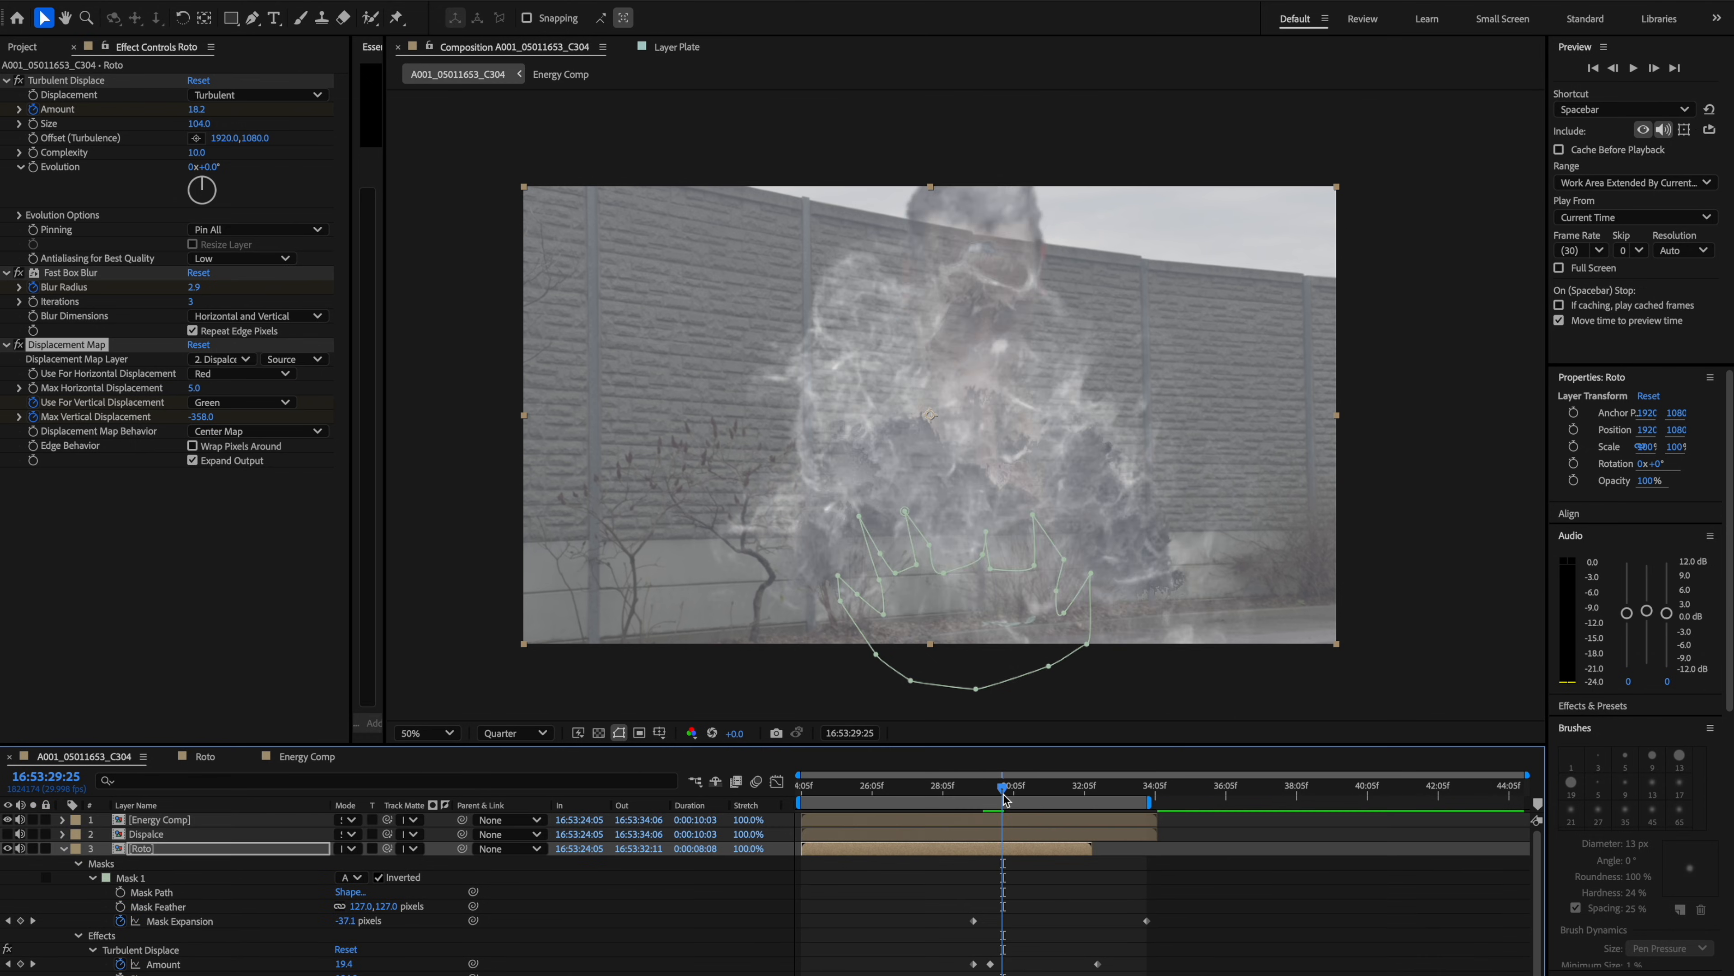
pyautogui.moveTo(1003, 790); pyautogui.dragTo(990, 791)
pyautogui.press('u')
pyautogui.press('u')
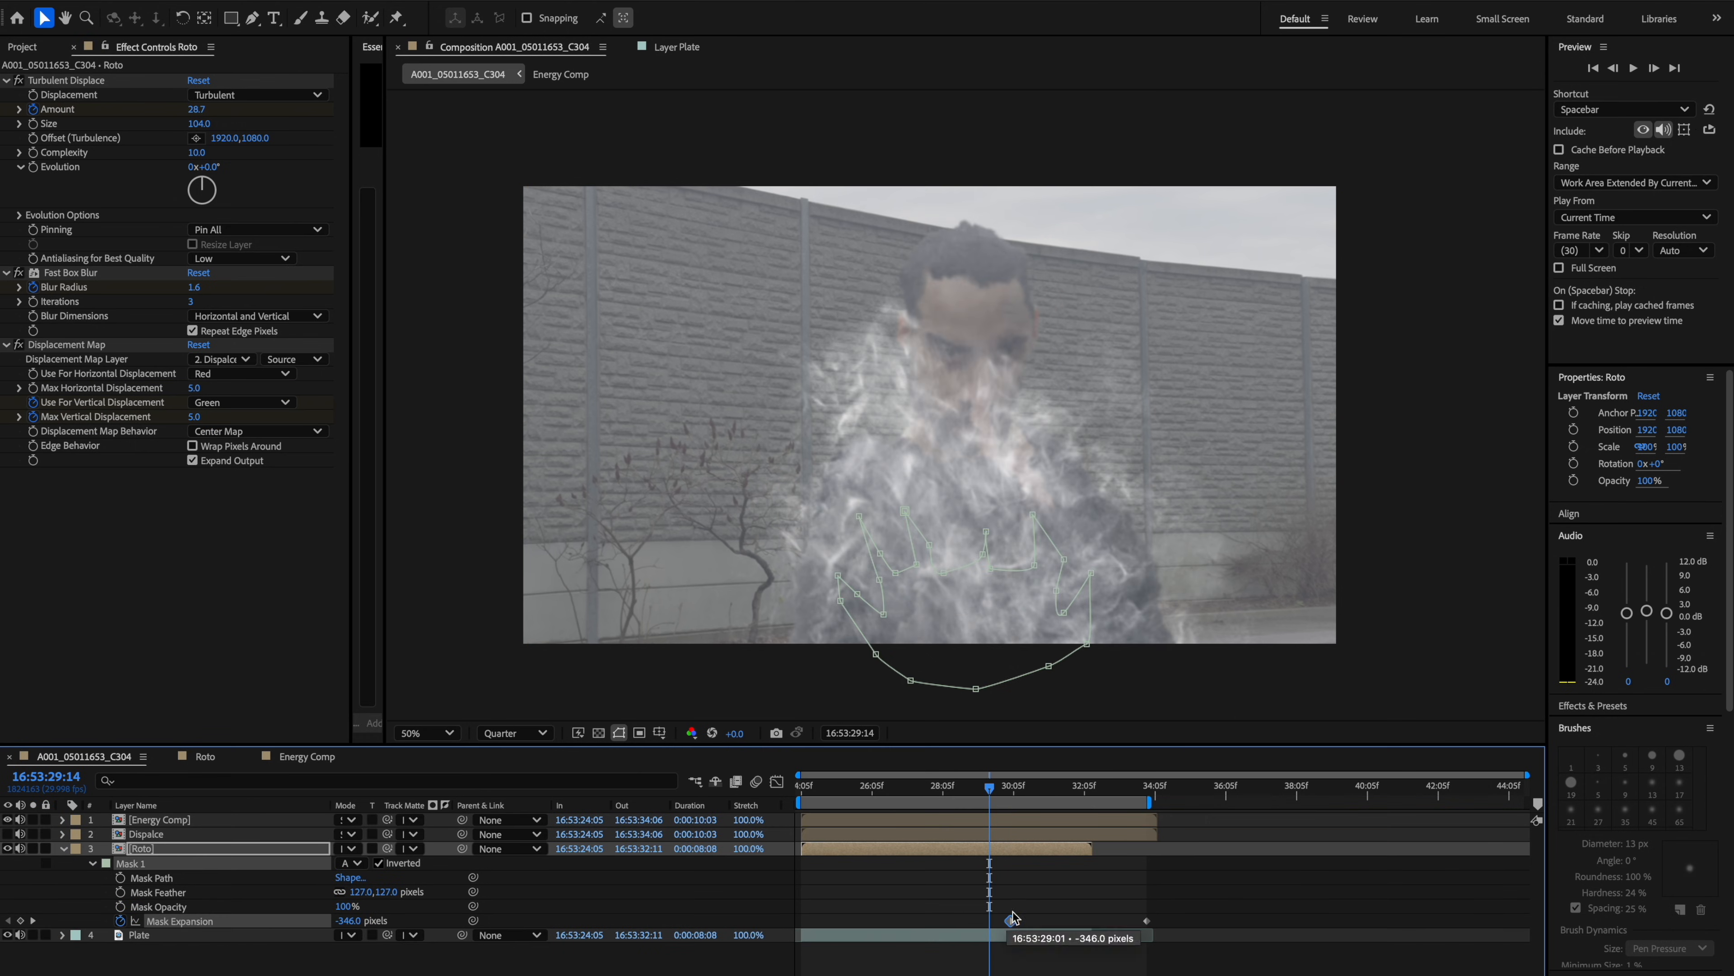
pyautogui.click(1006, 794)
pyautogui.moveTo(1007, 794); pyautogui.dragTo(979, 793)
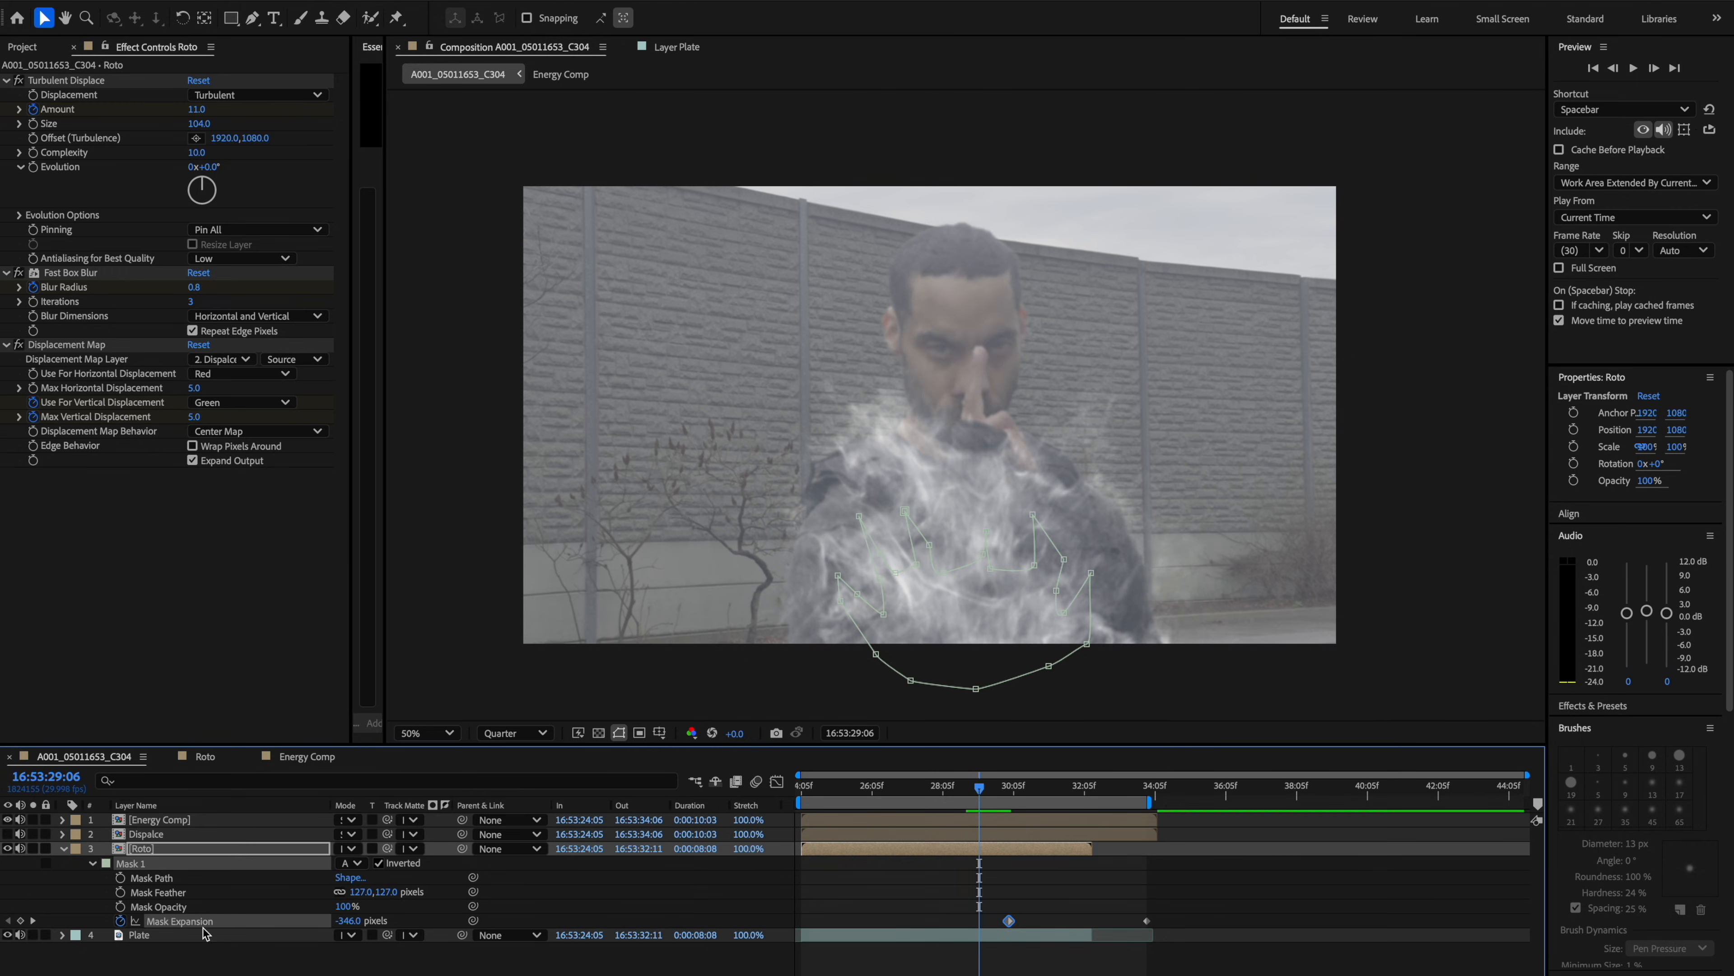
pyautogui.press('u')
pyautogui.press('u')
pyautogui.hotkey('ctrl', 'z')
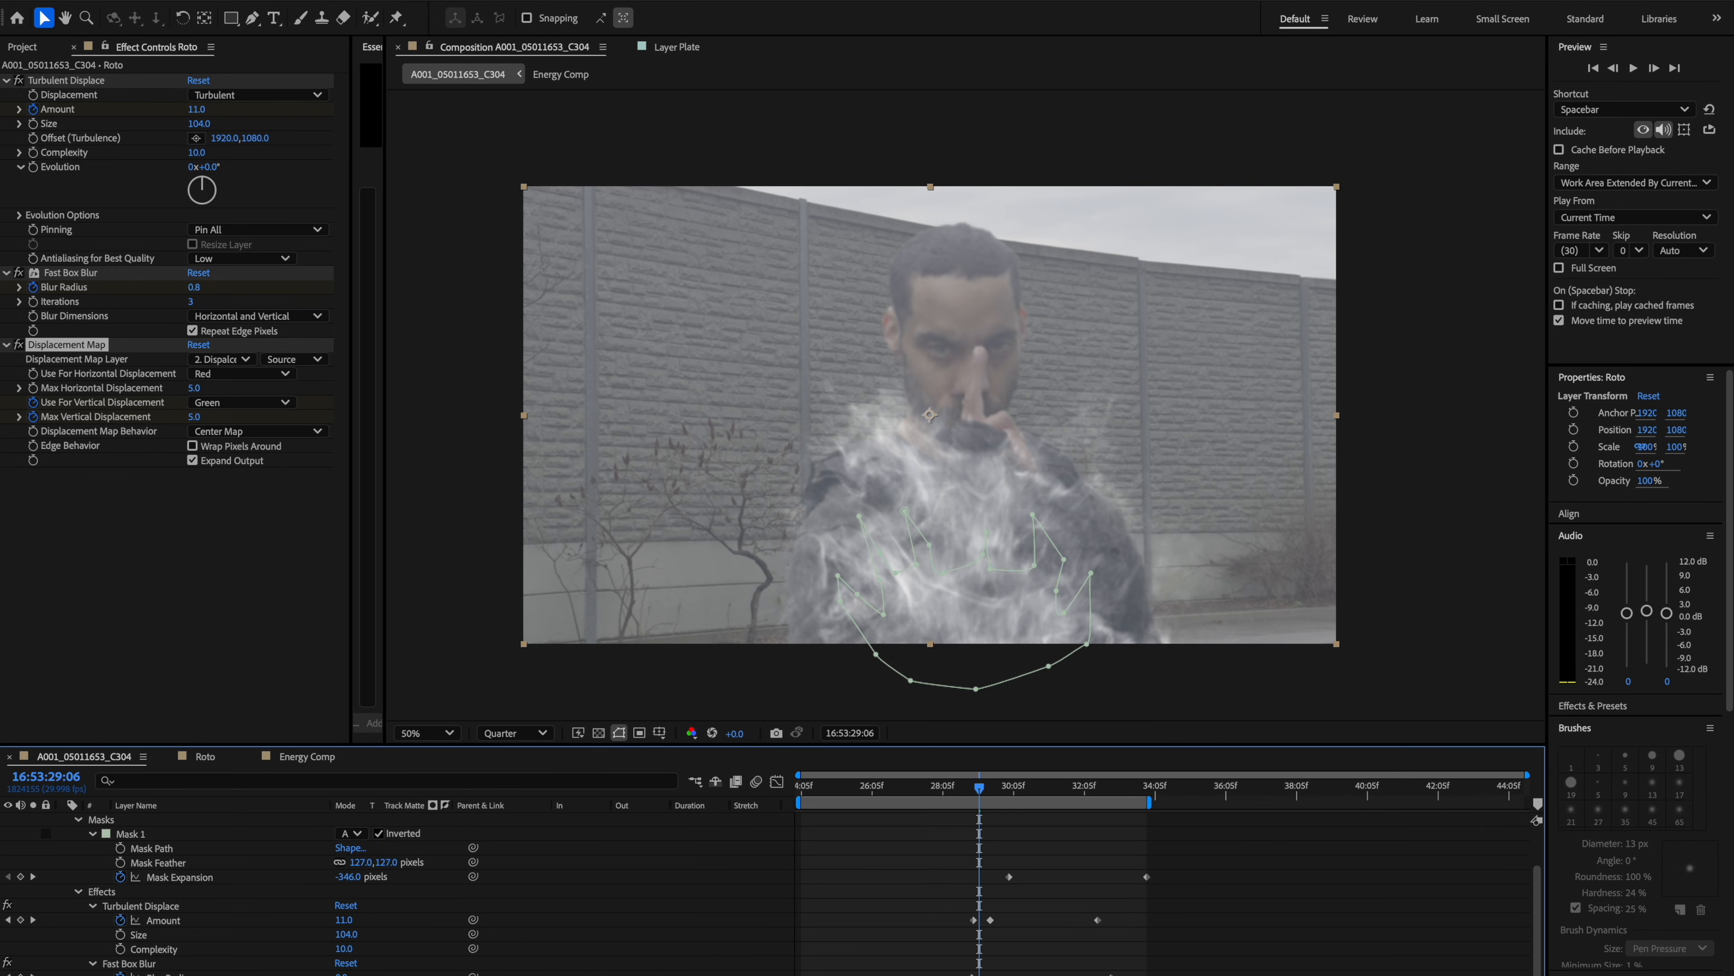
# Scrub through the timeline to preview the displaced dissolve on the Roto layer.
pyautogui.click(991, 790)
pyautogui.scroll(3, 764, 888)
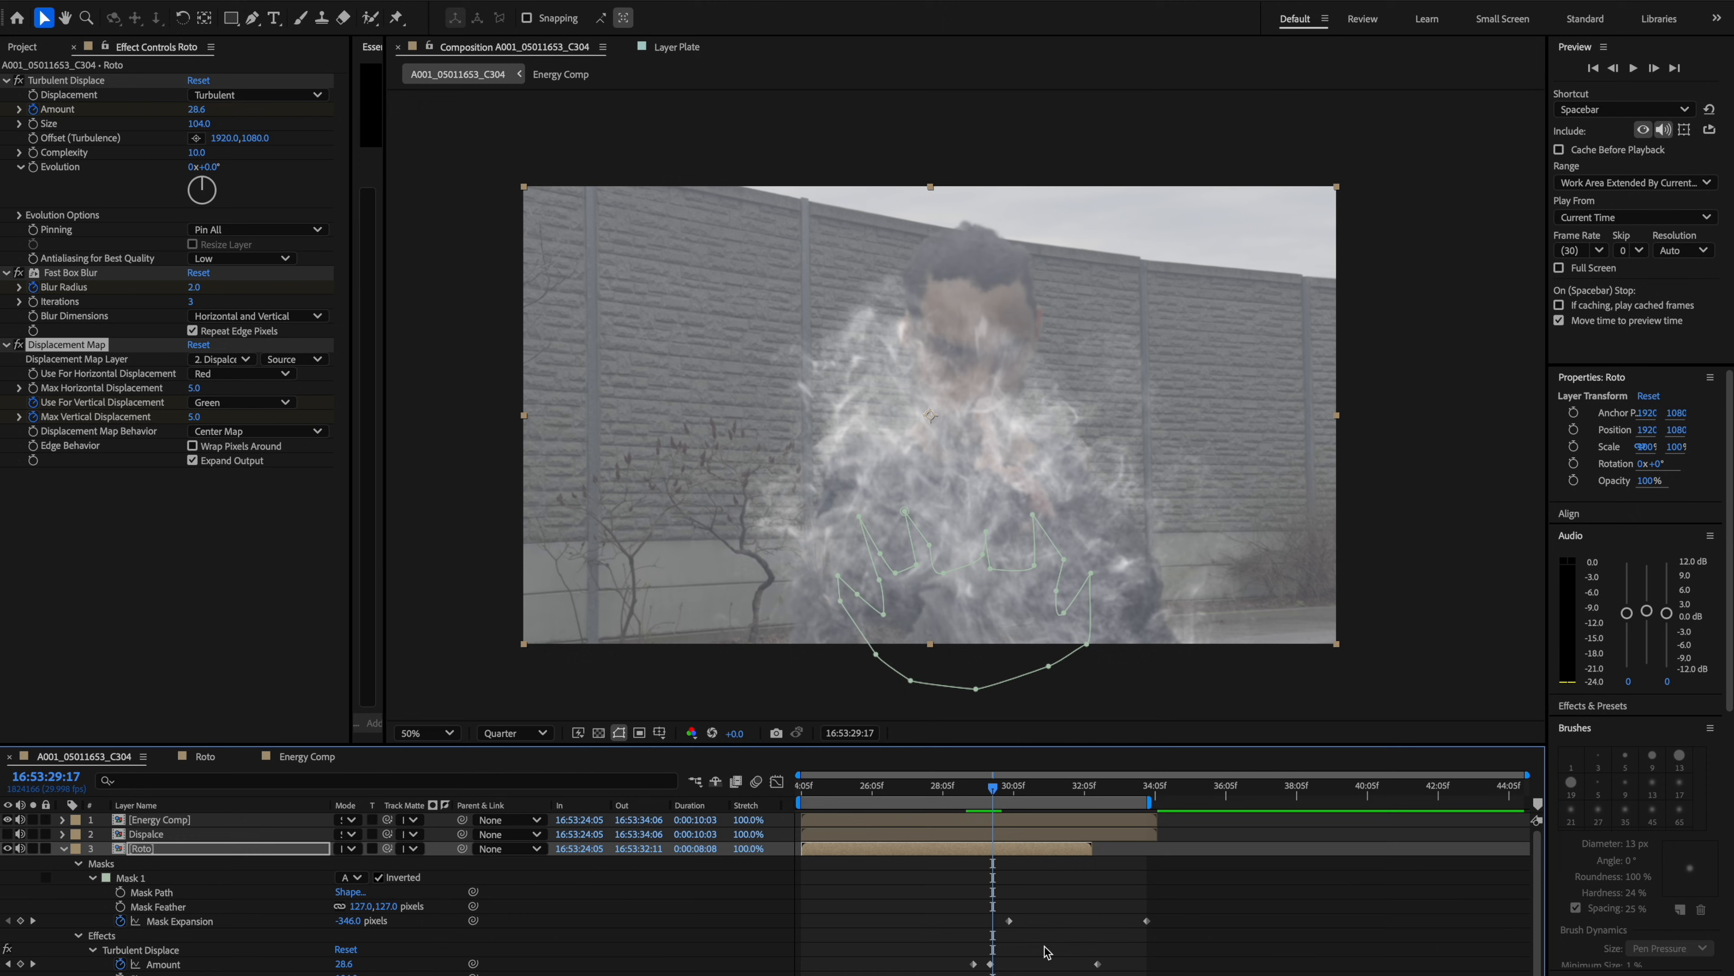
pyautogui.moveTo(991, 790); pyautogui.dragTo(979, 798)
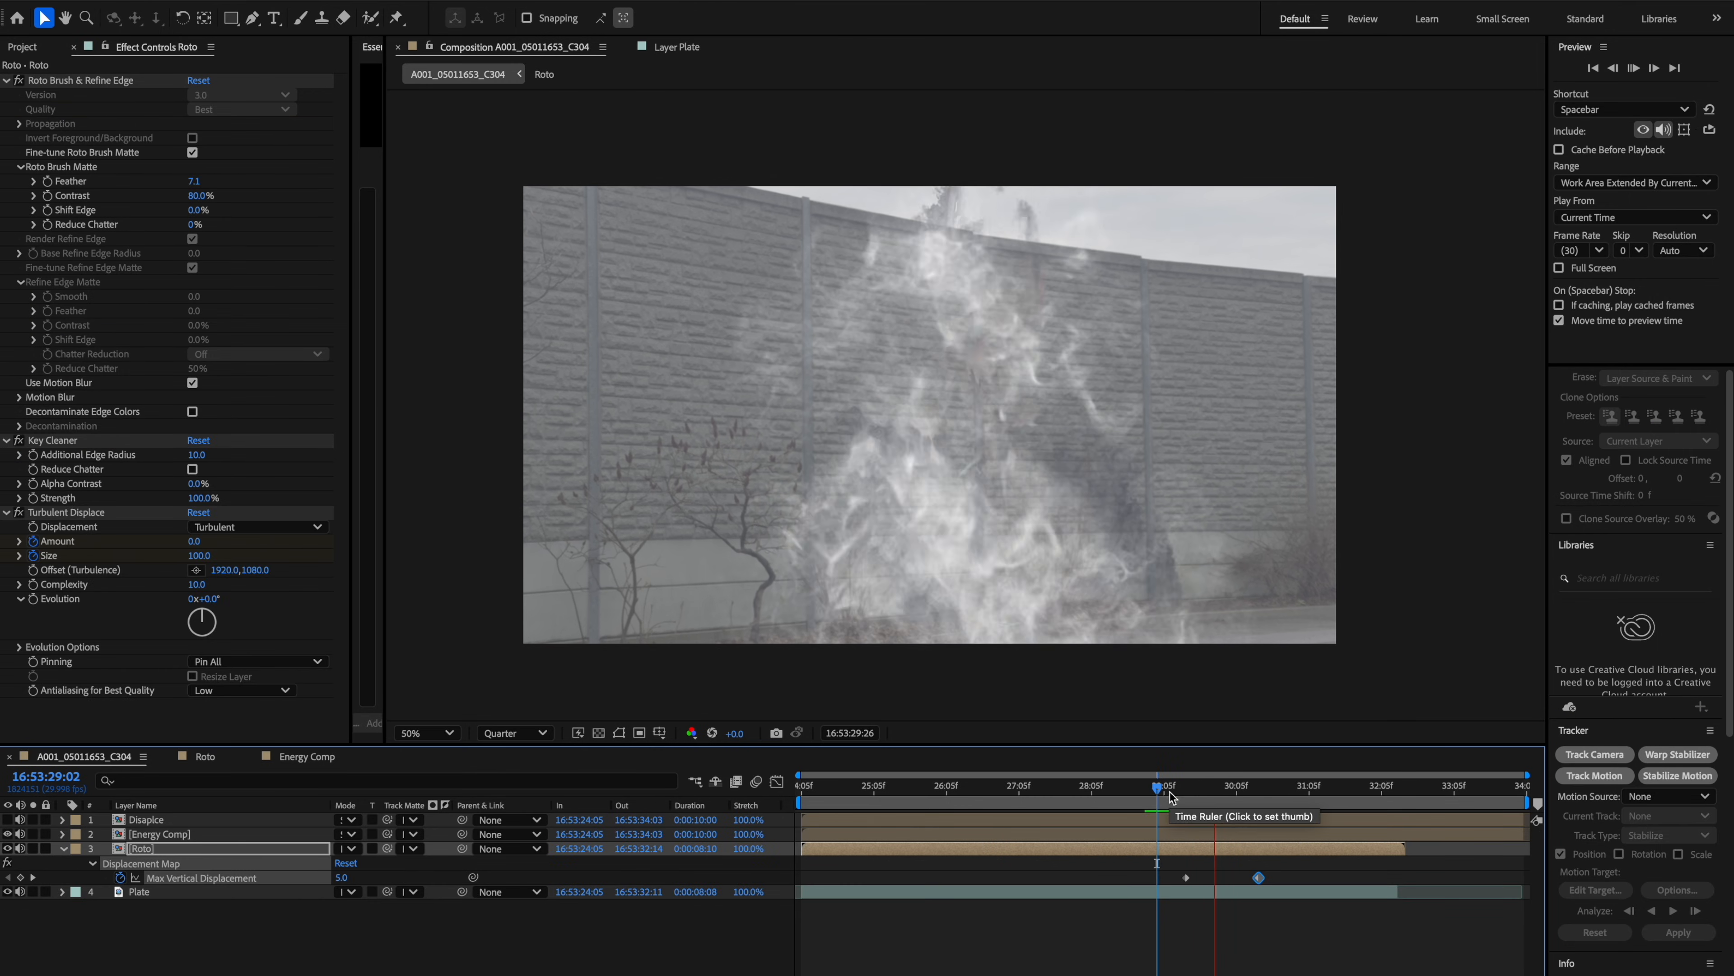
pyautogui.moveTo(1168, 791); pyautogui.dragTo(1210, 790)
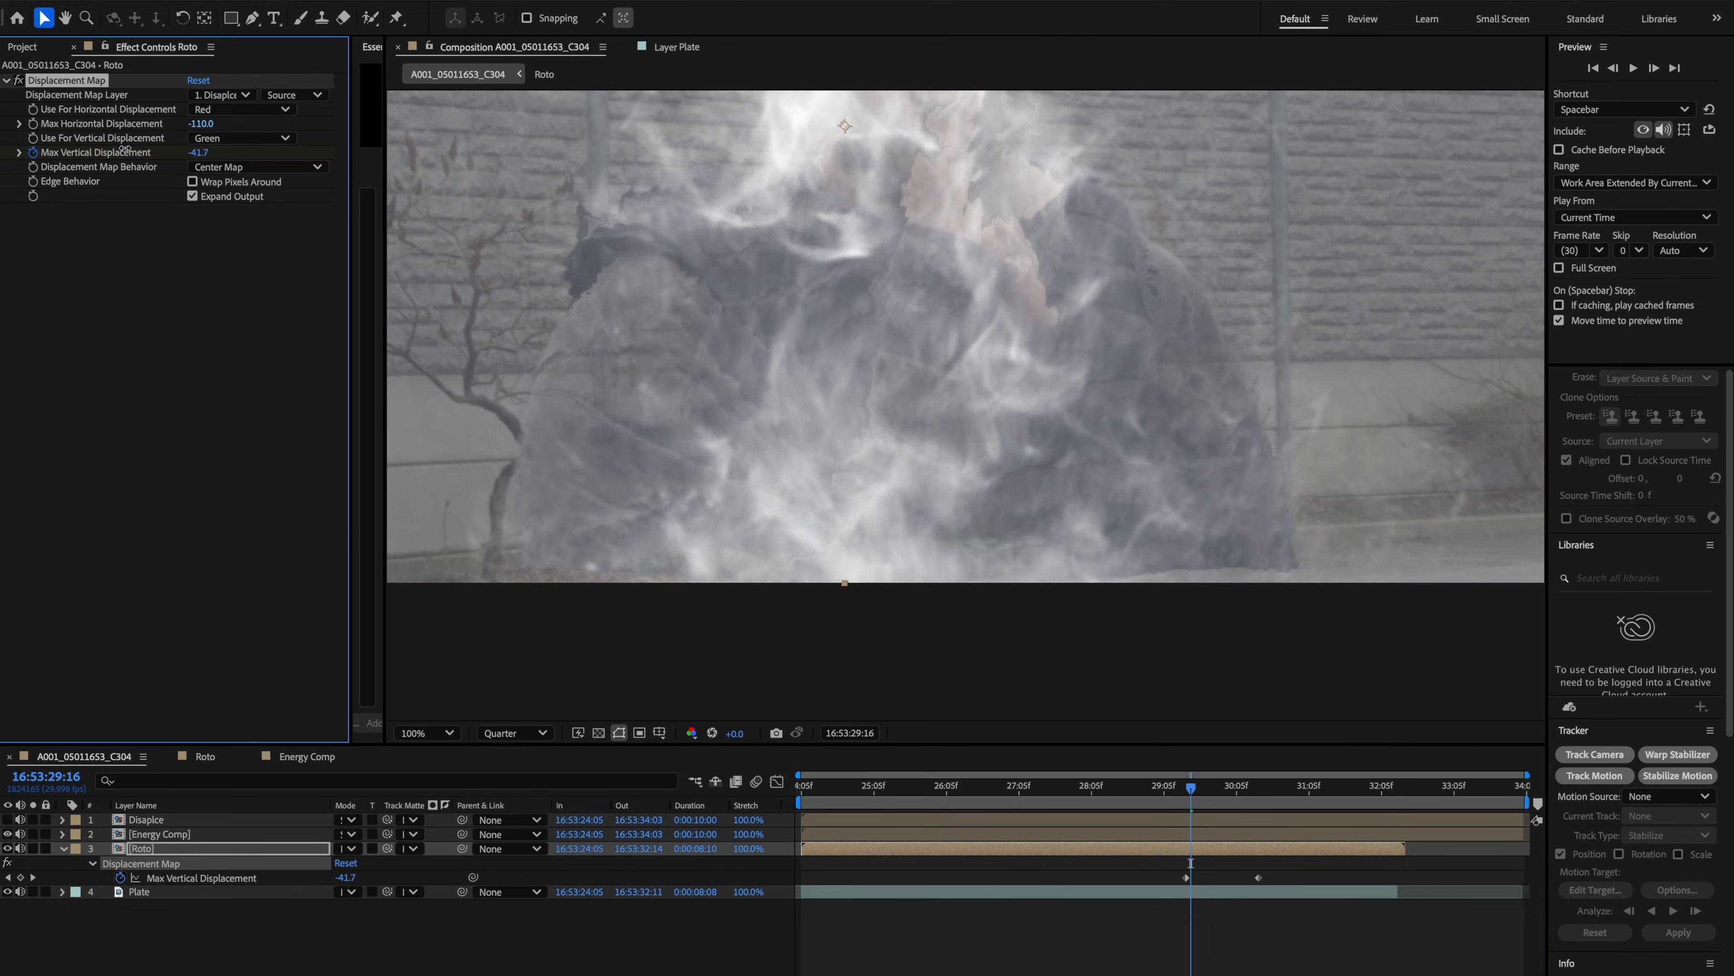
# Add a Curves effect to the Energy Comp layer and pull down the top of its Alpha channel curve.
pyautogui.click(184, 835)
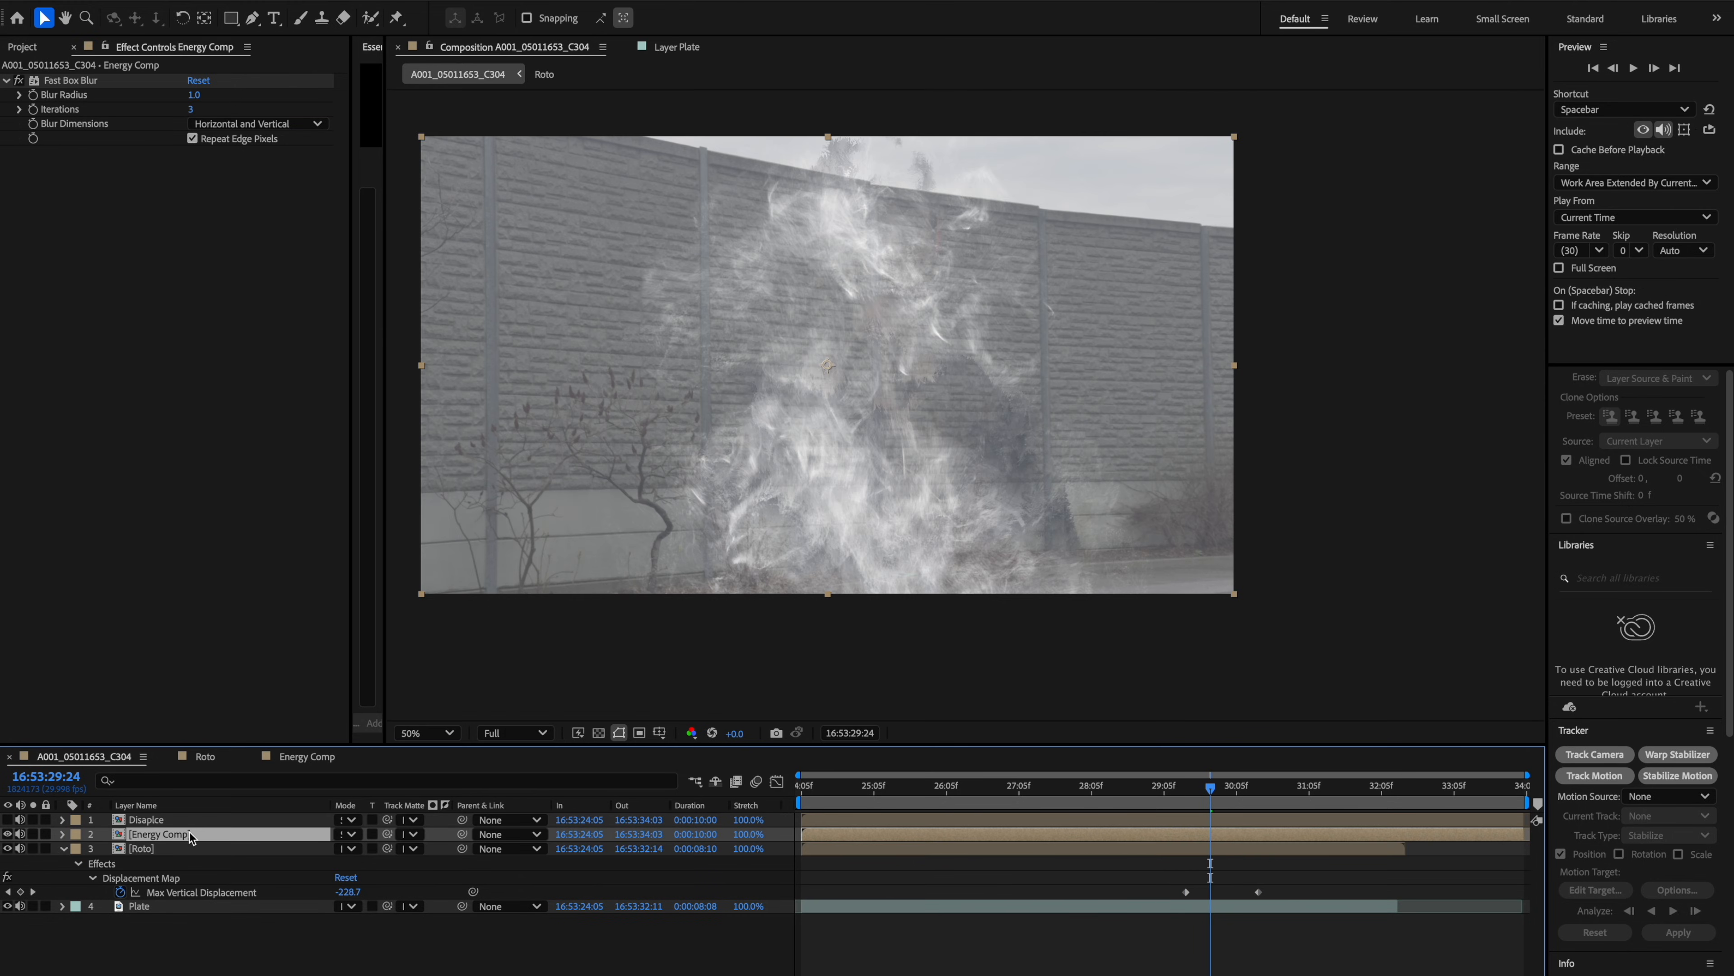
pyautogui.hotkey('ctrl', 'space')
pyautogui.write('curves')
pyautogui.press('Return')
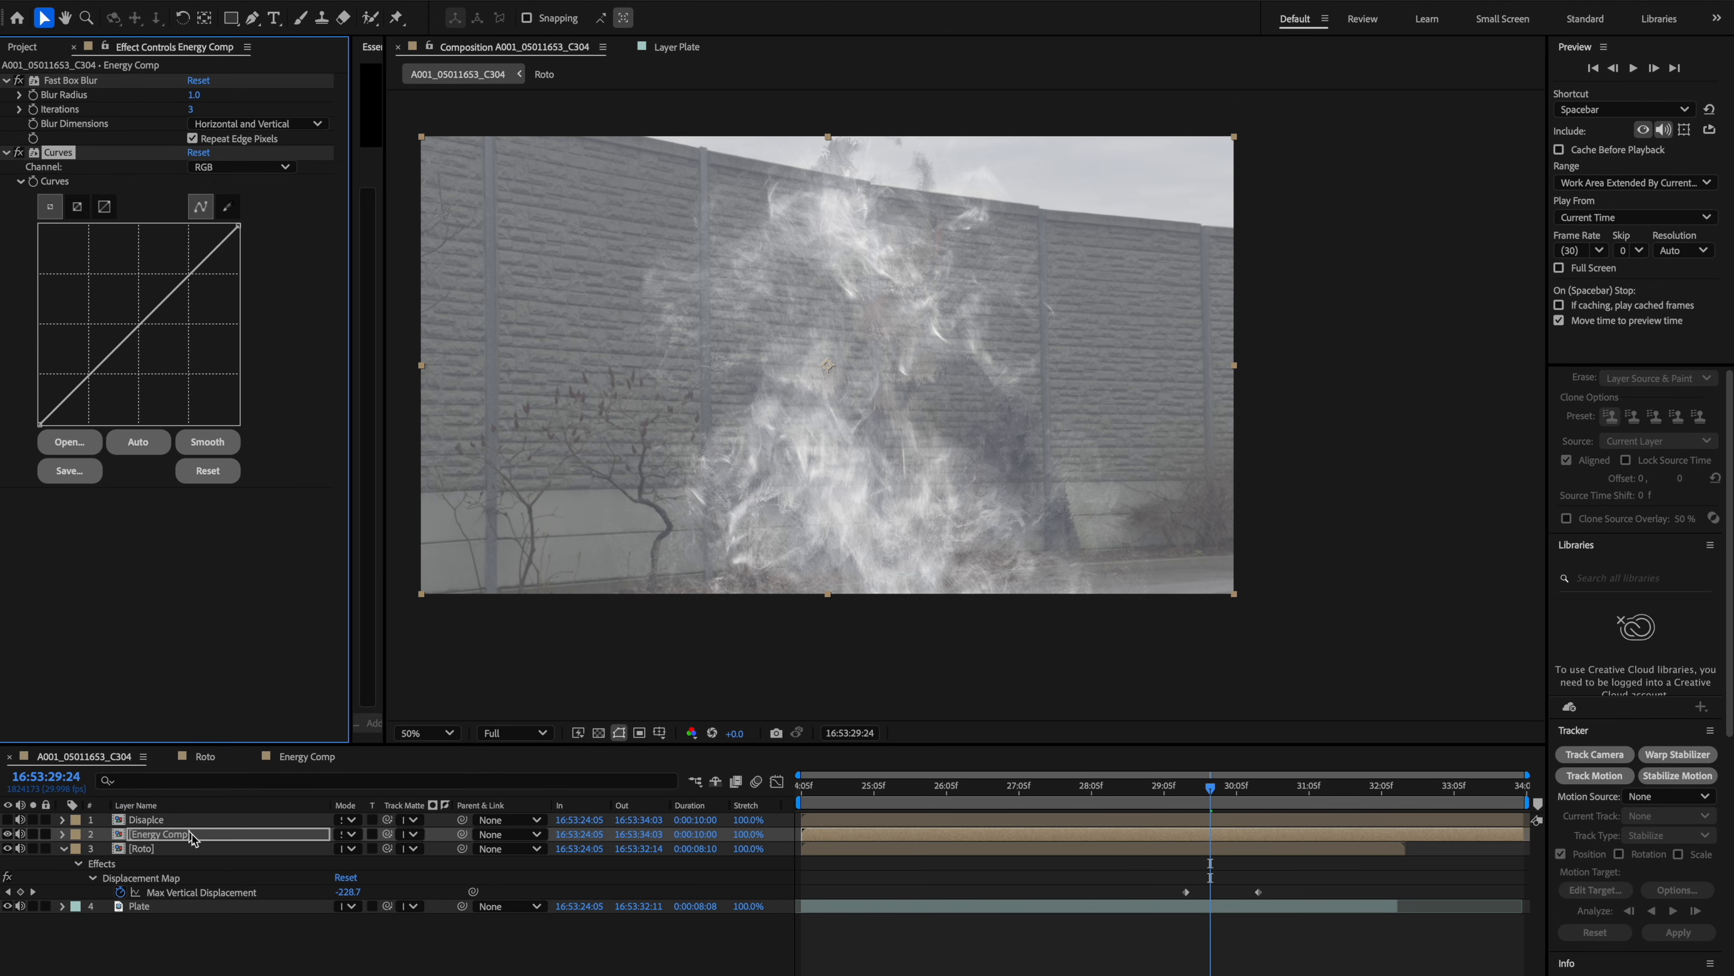
pyautogui.click(233, 168)
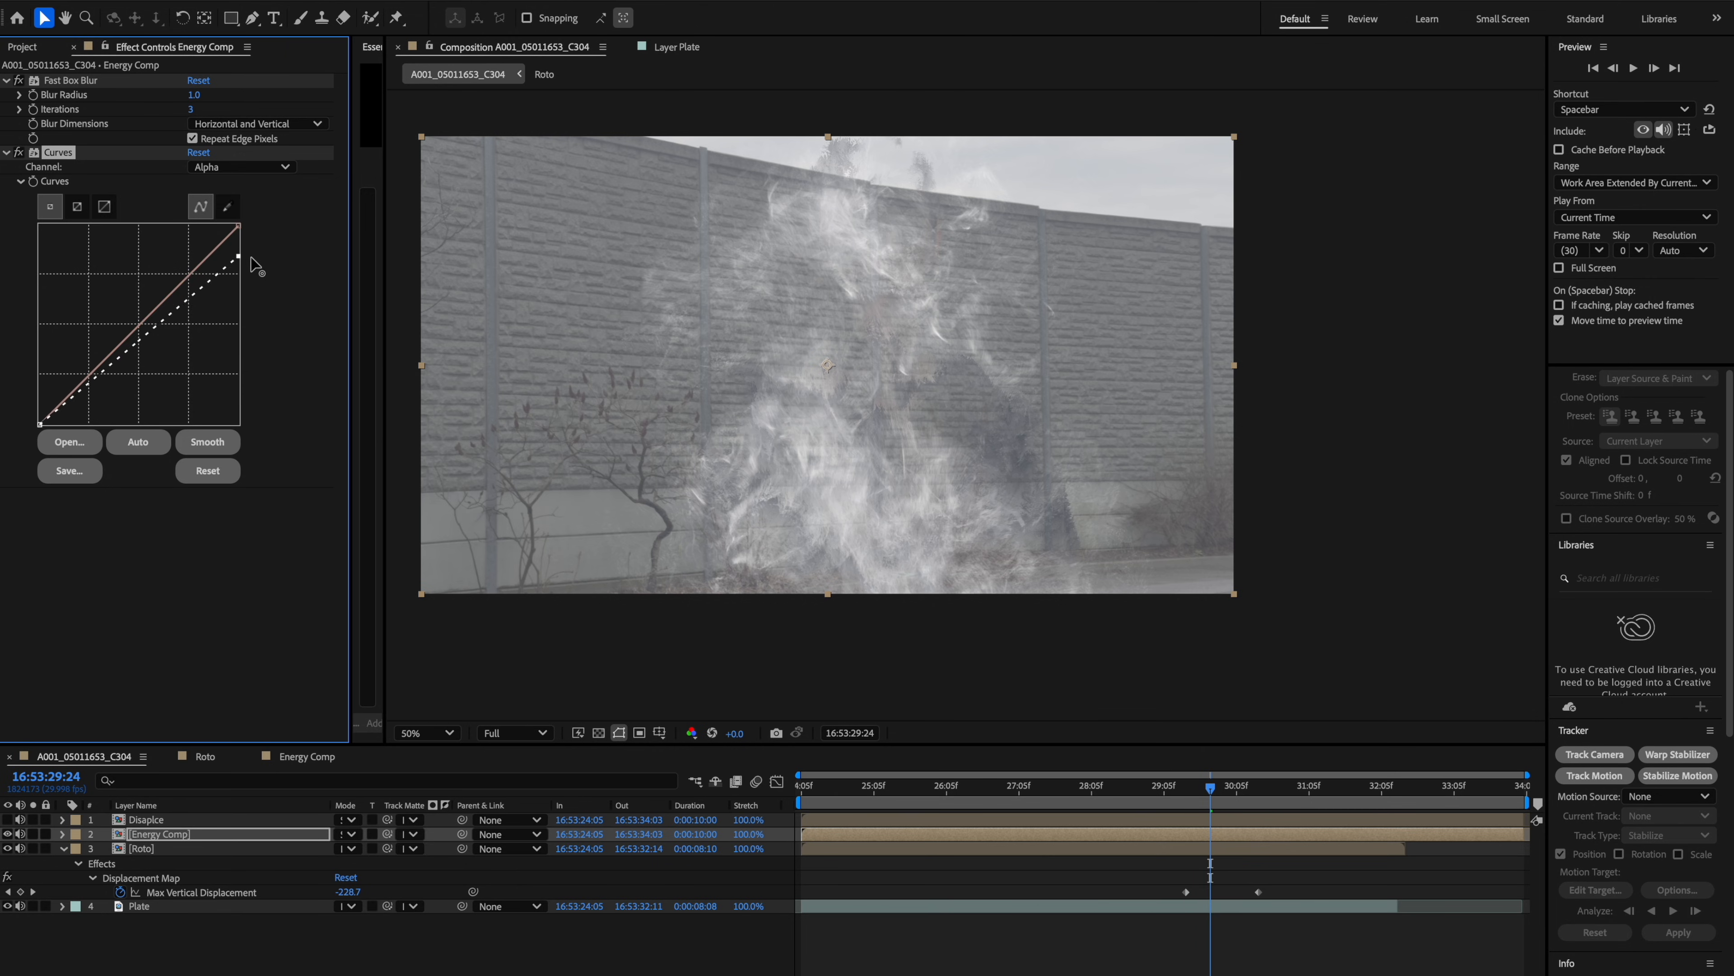
pyautogui.moveTo(239, 225)
pyautogui.mouseDown()
pyautogui.moveTo(254, 287)
pyautogui.moveTo(247, 220)
pyautogui.mouseUp()
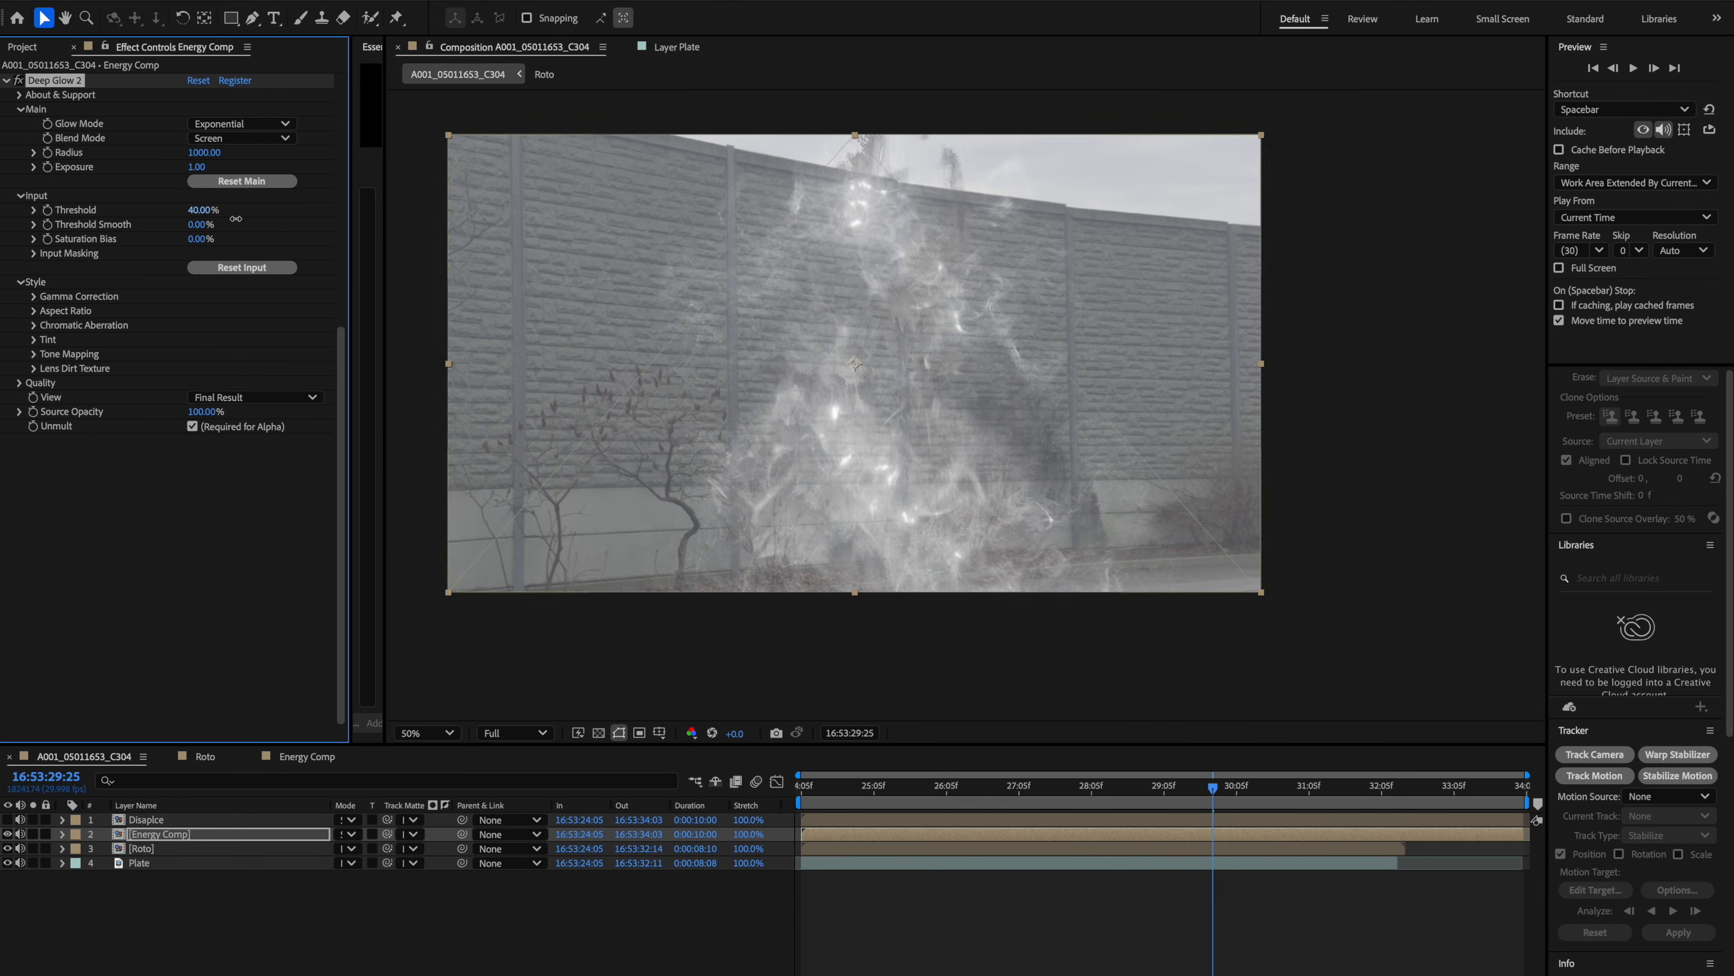
pyautogui.moveTo(236, 218); pyautogui.dragTo(194, 213)
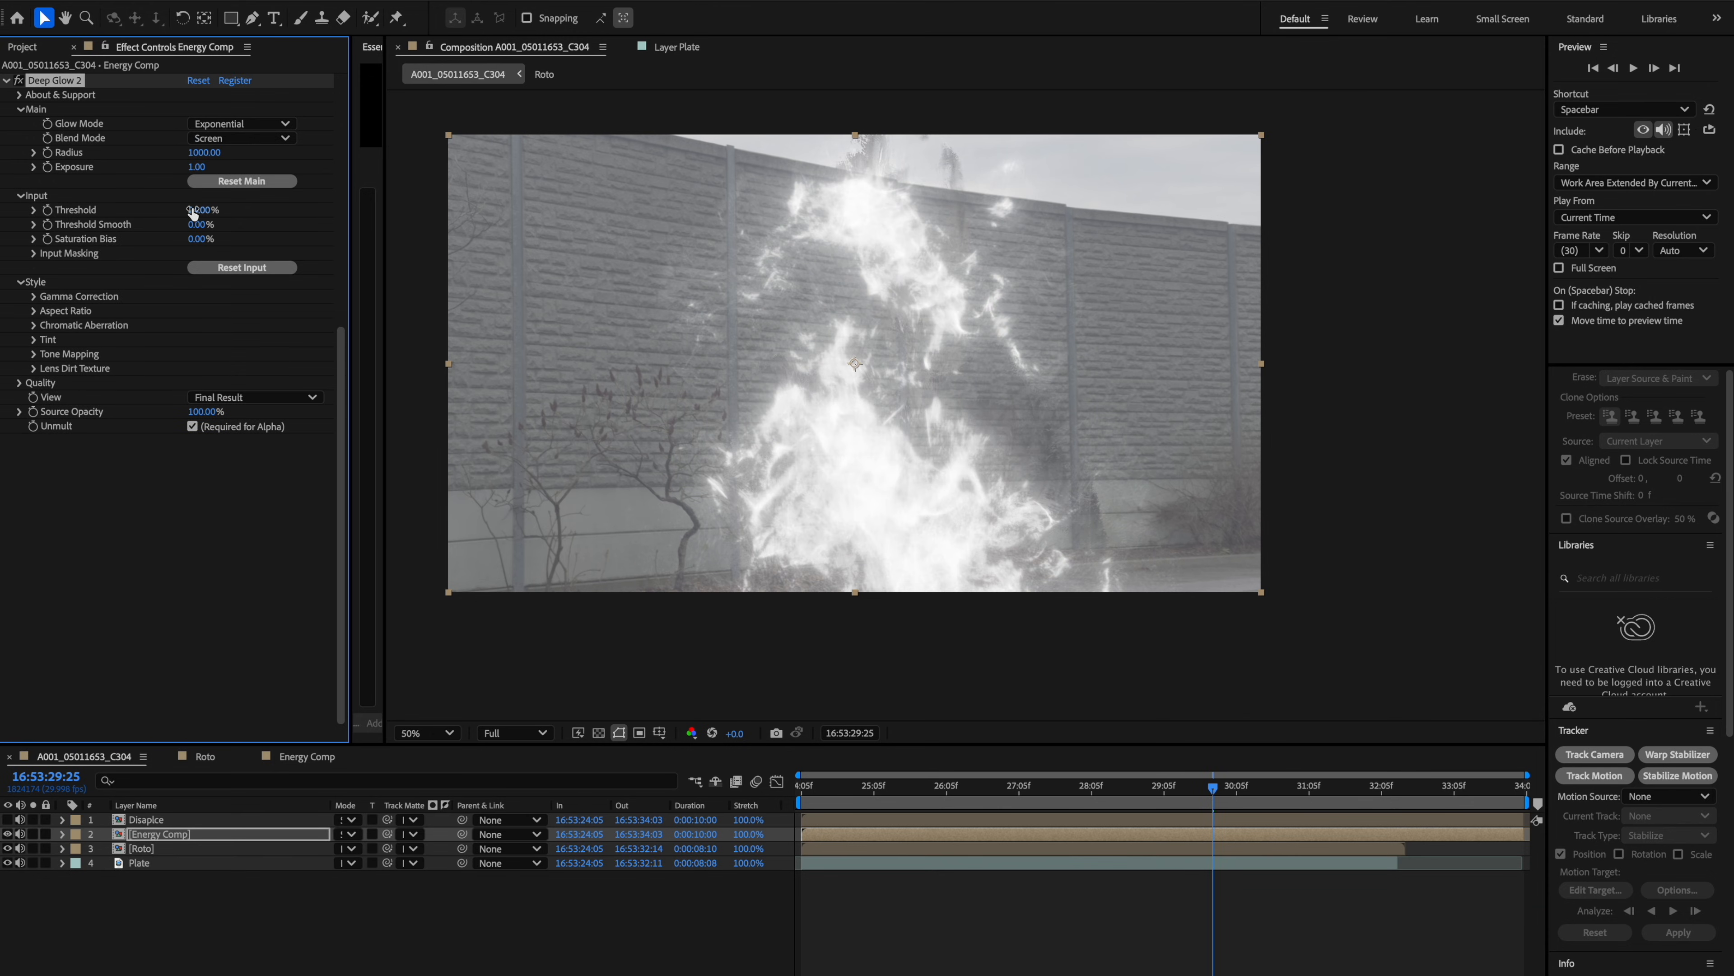
# Set the Energy Comp's Deep Glow 2 exposure to 0.20 and threshold smooth to 61%.
pyautogui.moveTo(101, 182); pyautogui.dragTo(51, 189)
pyautogui.moveTo(232, 223); pyautogui.dragTo(252, 223)
# Add a second Curves effect to Energy Comp and raise its Green channel curve to tint the energy.
pyautogui.click(1106, 798)
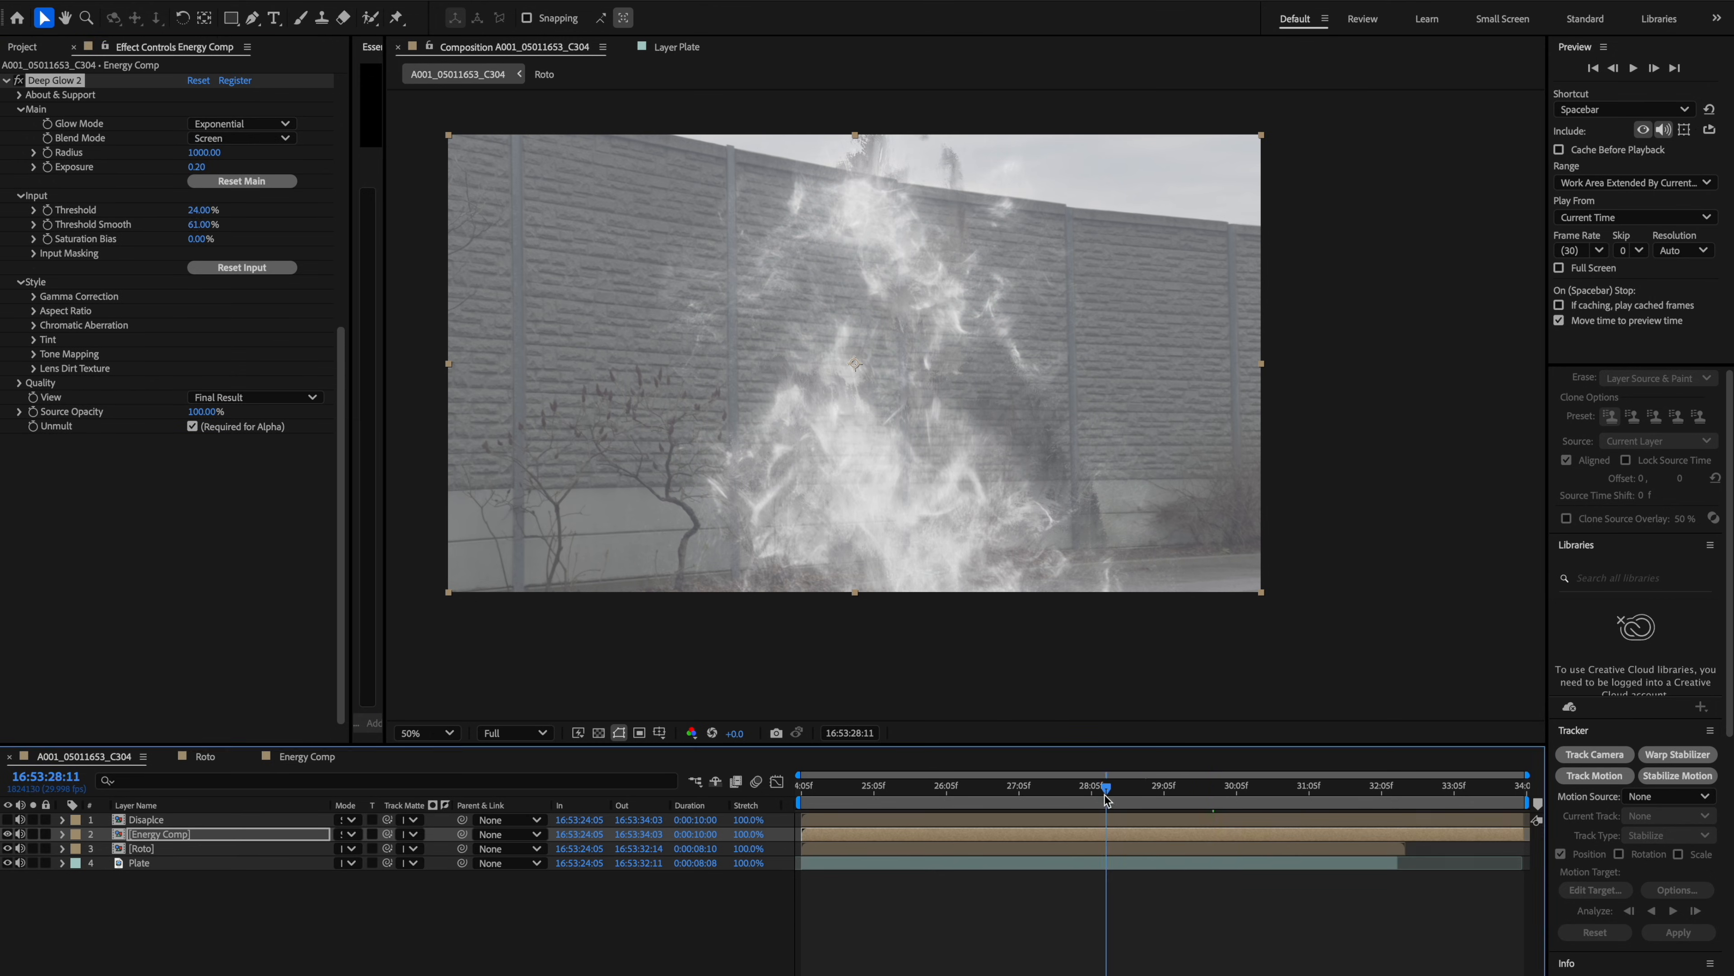
pyautogui.hotkey('ctrl', 'space')
pyautogui.write('cur')
pyautogui.press('Return')
pyautogui.click(1141, 791)
pyautogui.click(1174, 791)
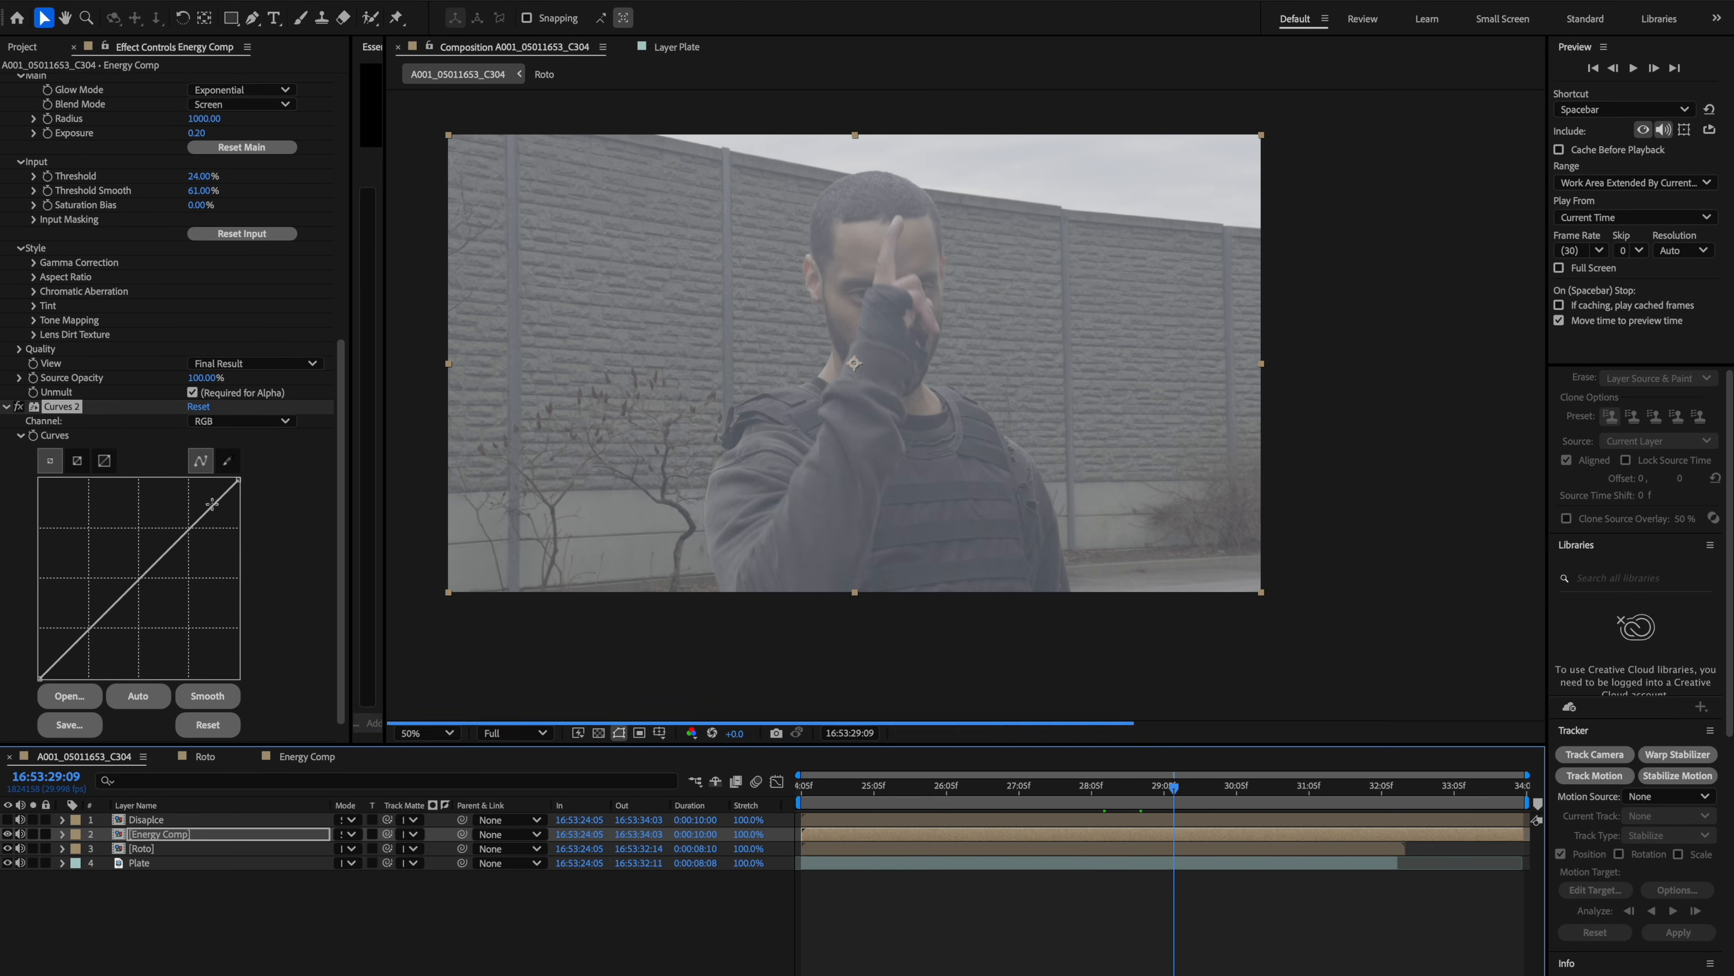
pyautogui.click(1186, 792)
pyautogui.click(232, 422)
pyautogui.click(232, 437)
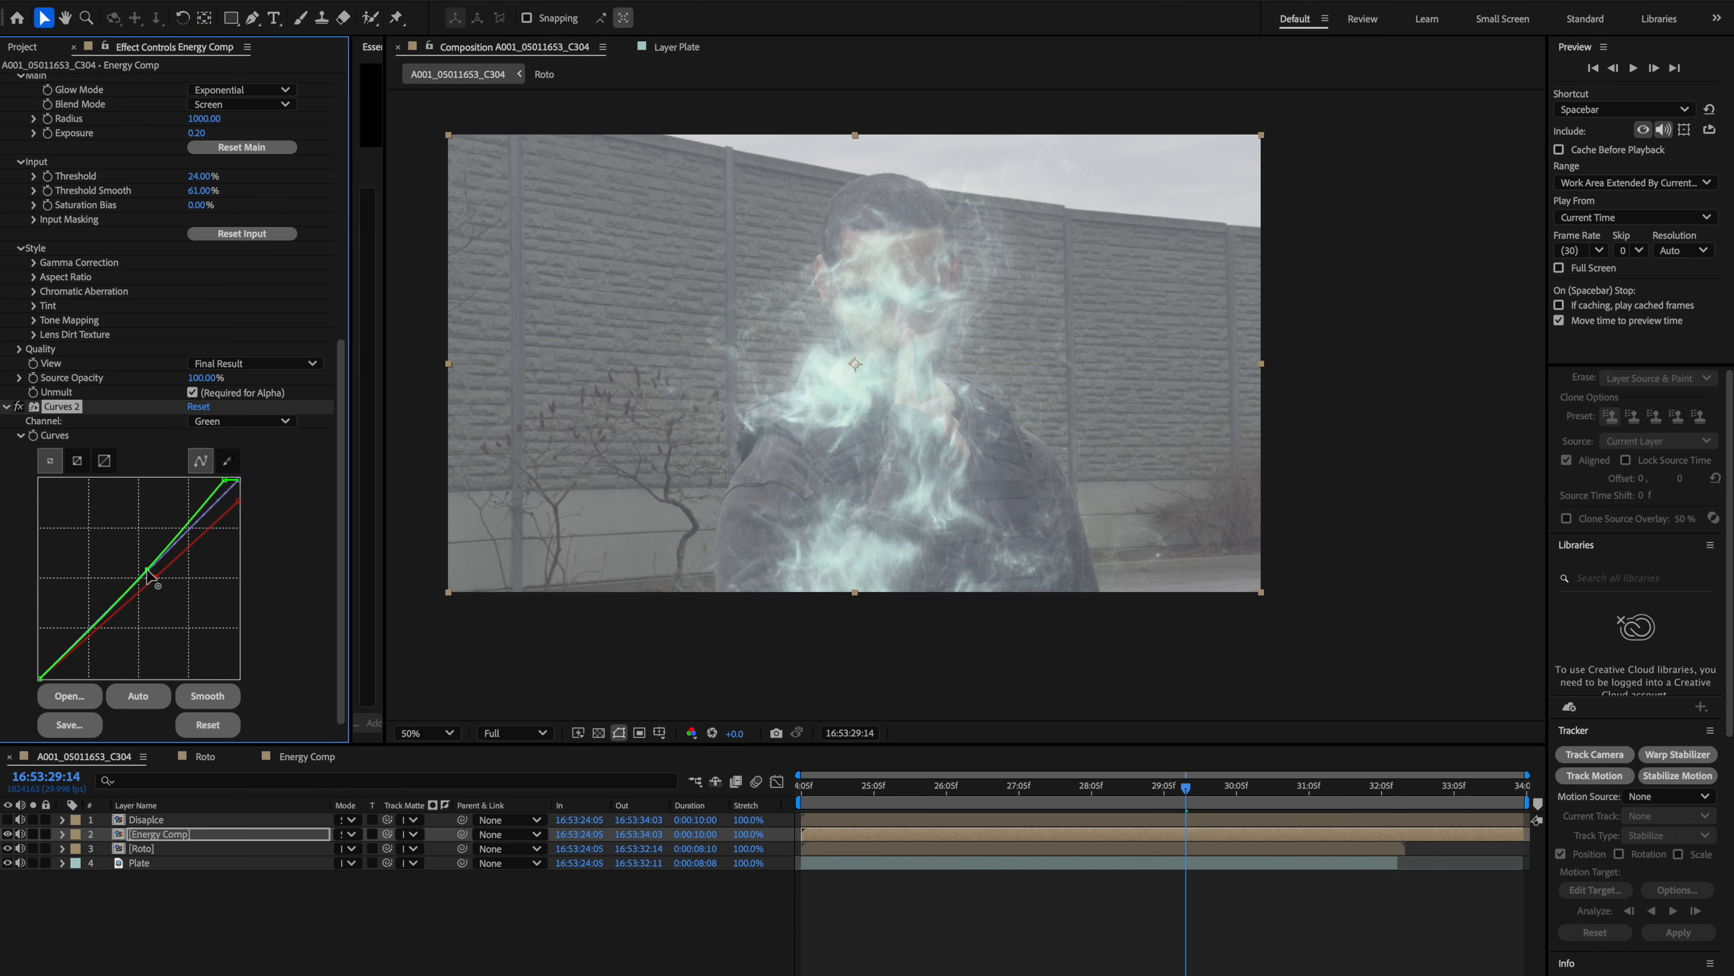
pyautogui.moveTo(147, 576); pyautogui.dragTo(143, 564)
pyautogui.press('space')
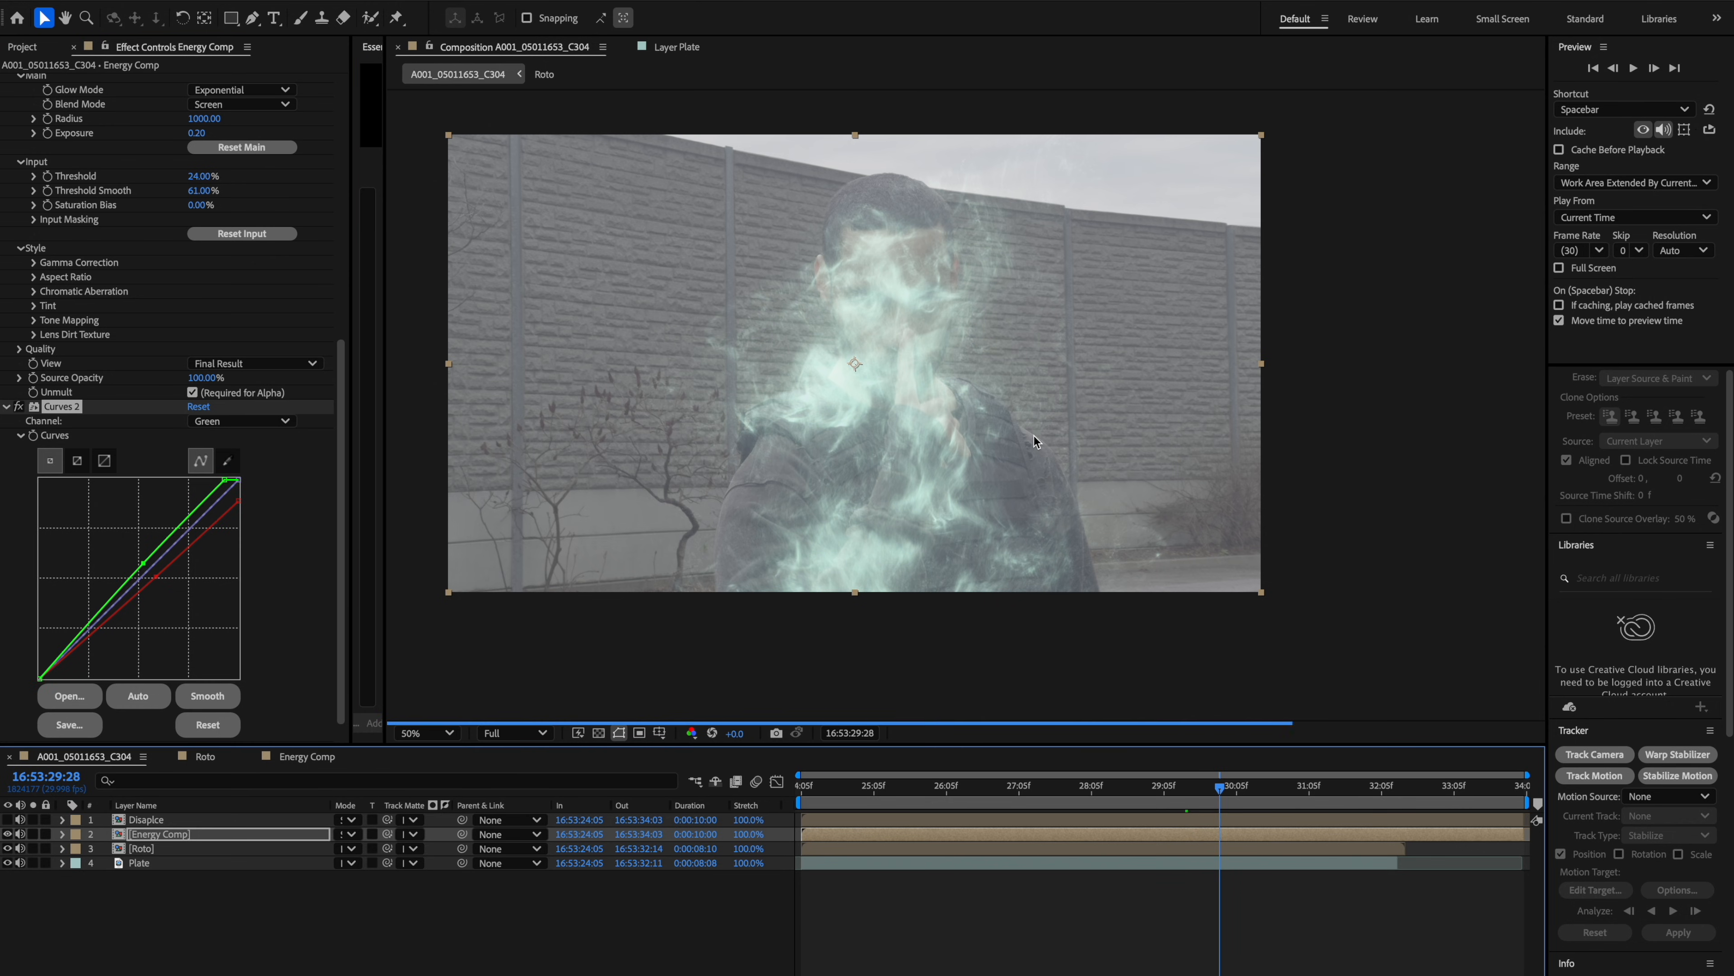
pyautogui.click(237, 891)
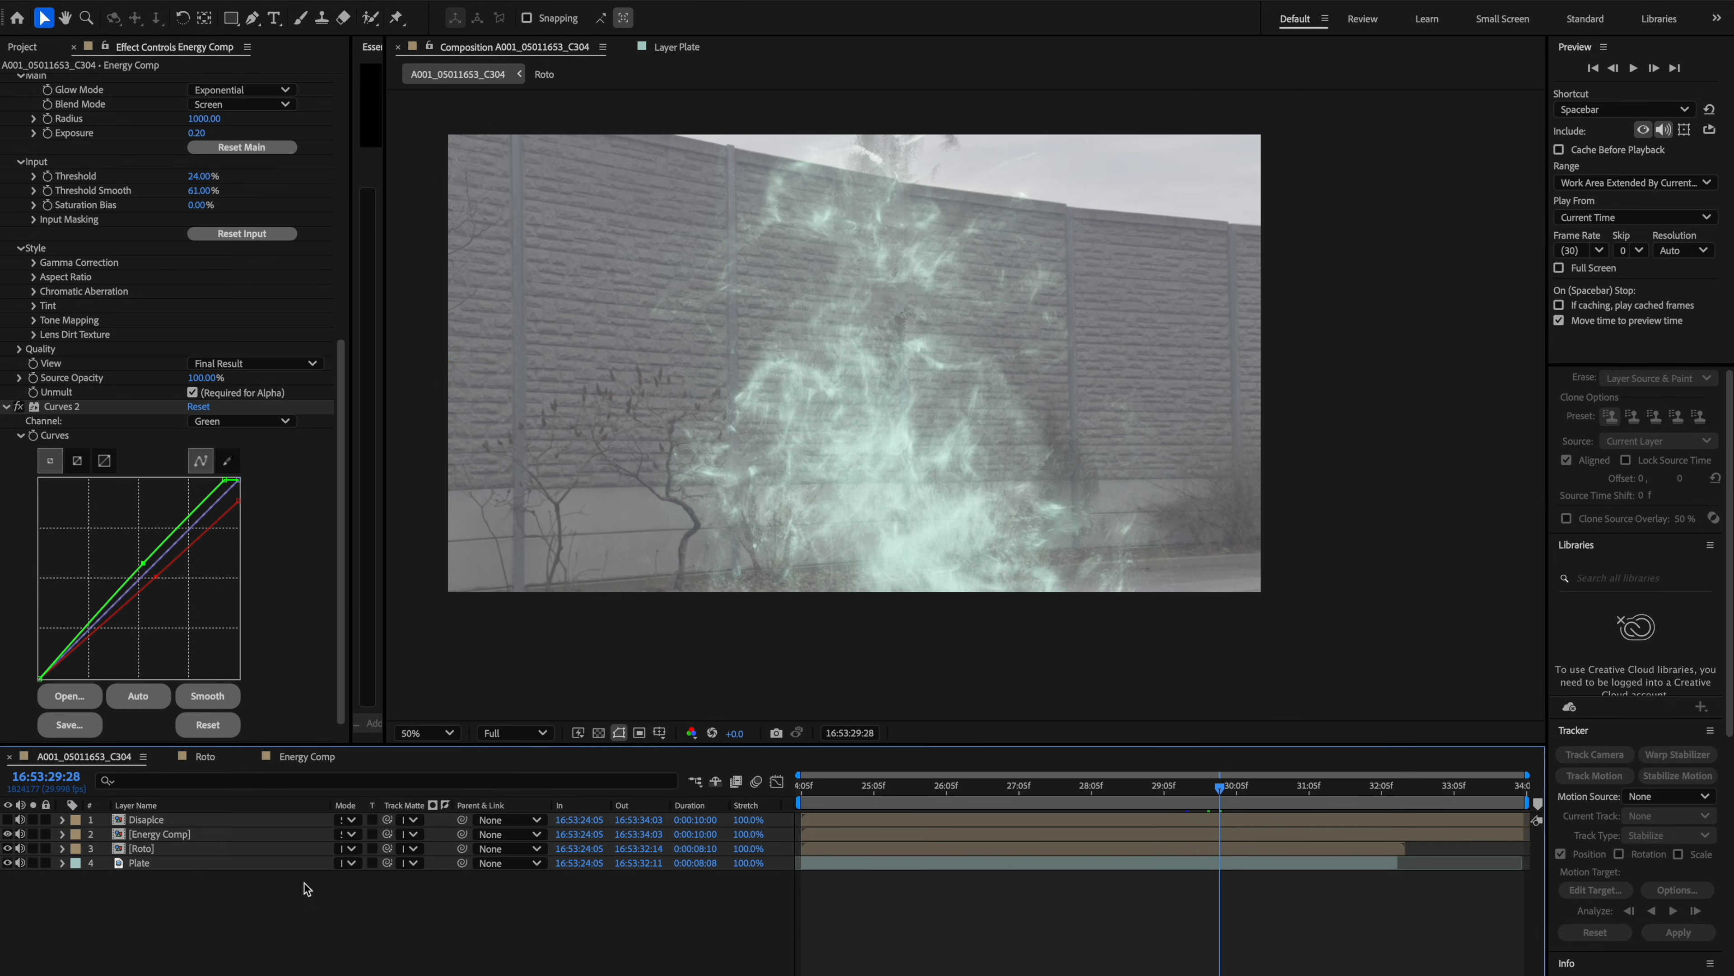
pyautogui.press('t')
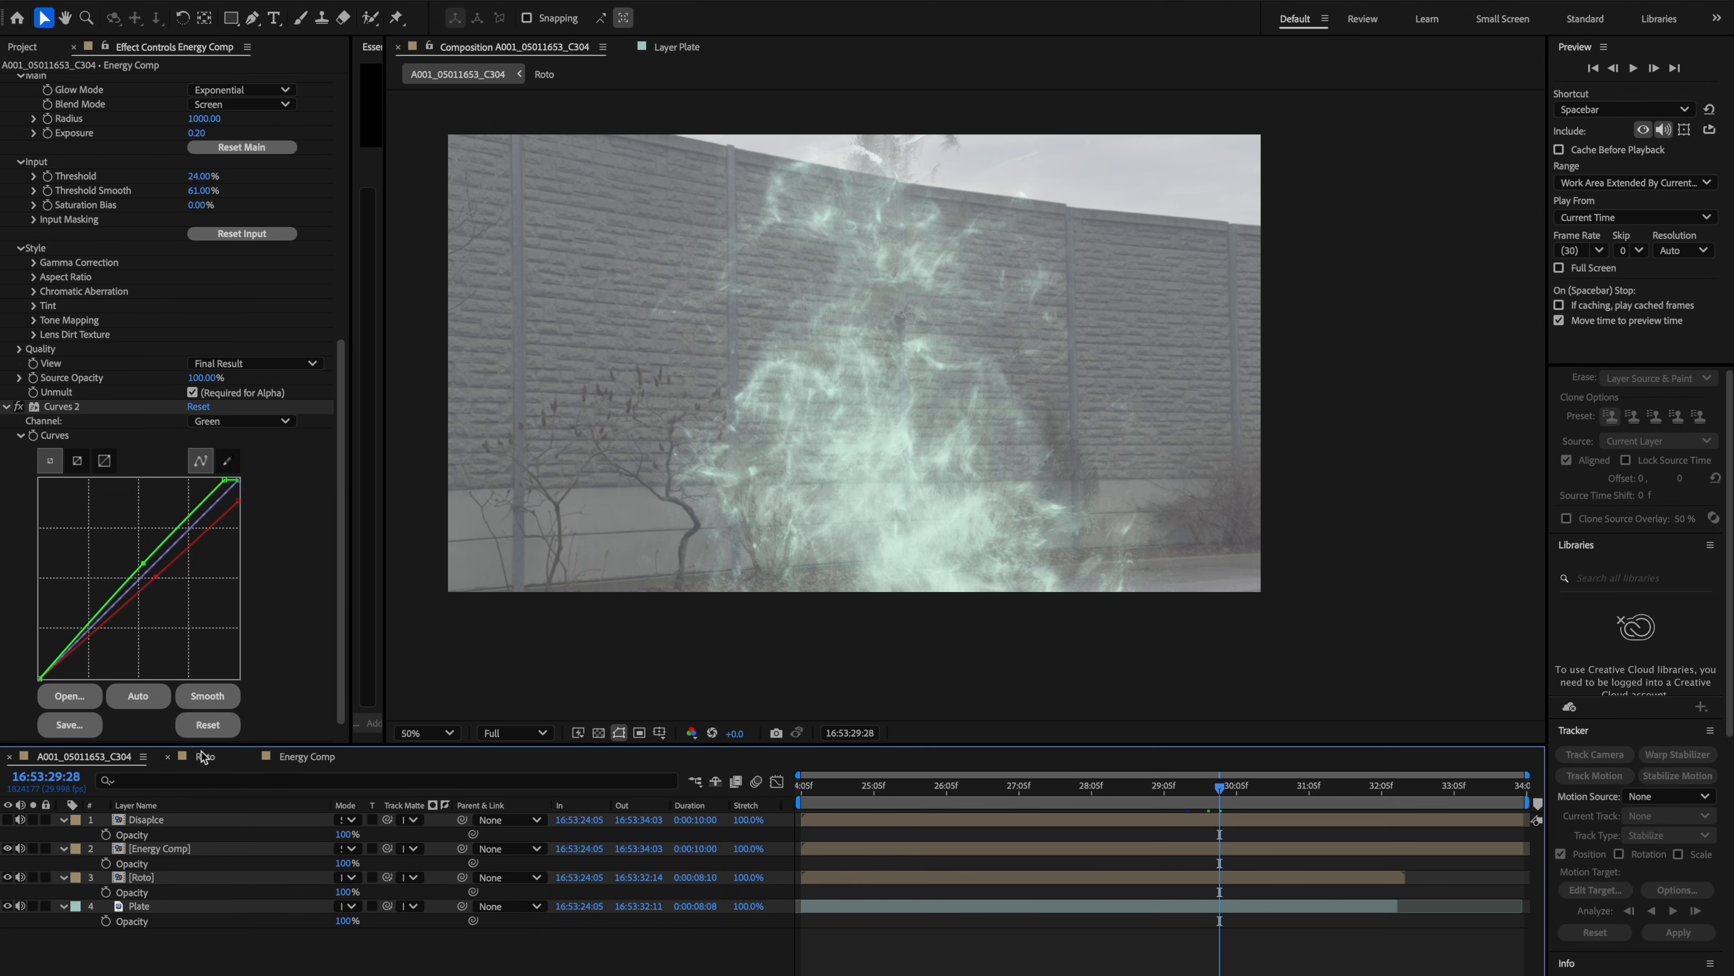
pyautogui.moveTo(64, 820); pyautogui.dragTo(64, 867)
pyautogui.hotkey('ctrl', 'y')
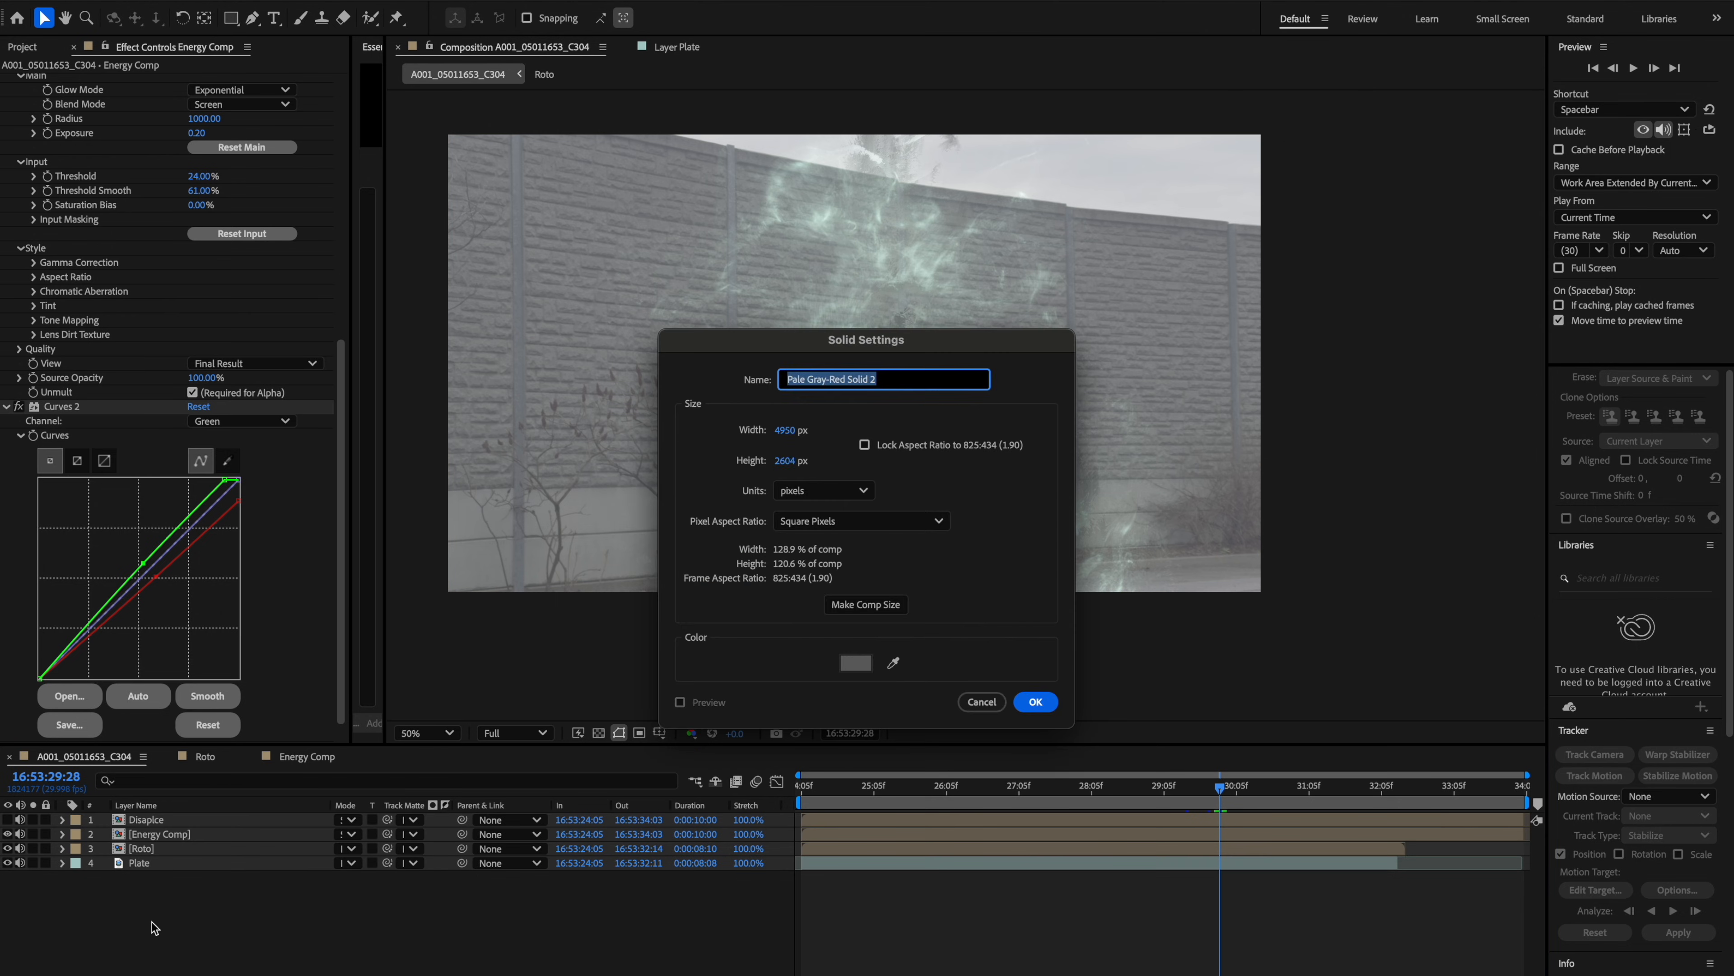
pyautogui.click(985, 697)
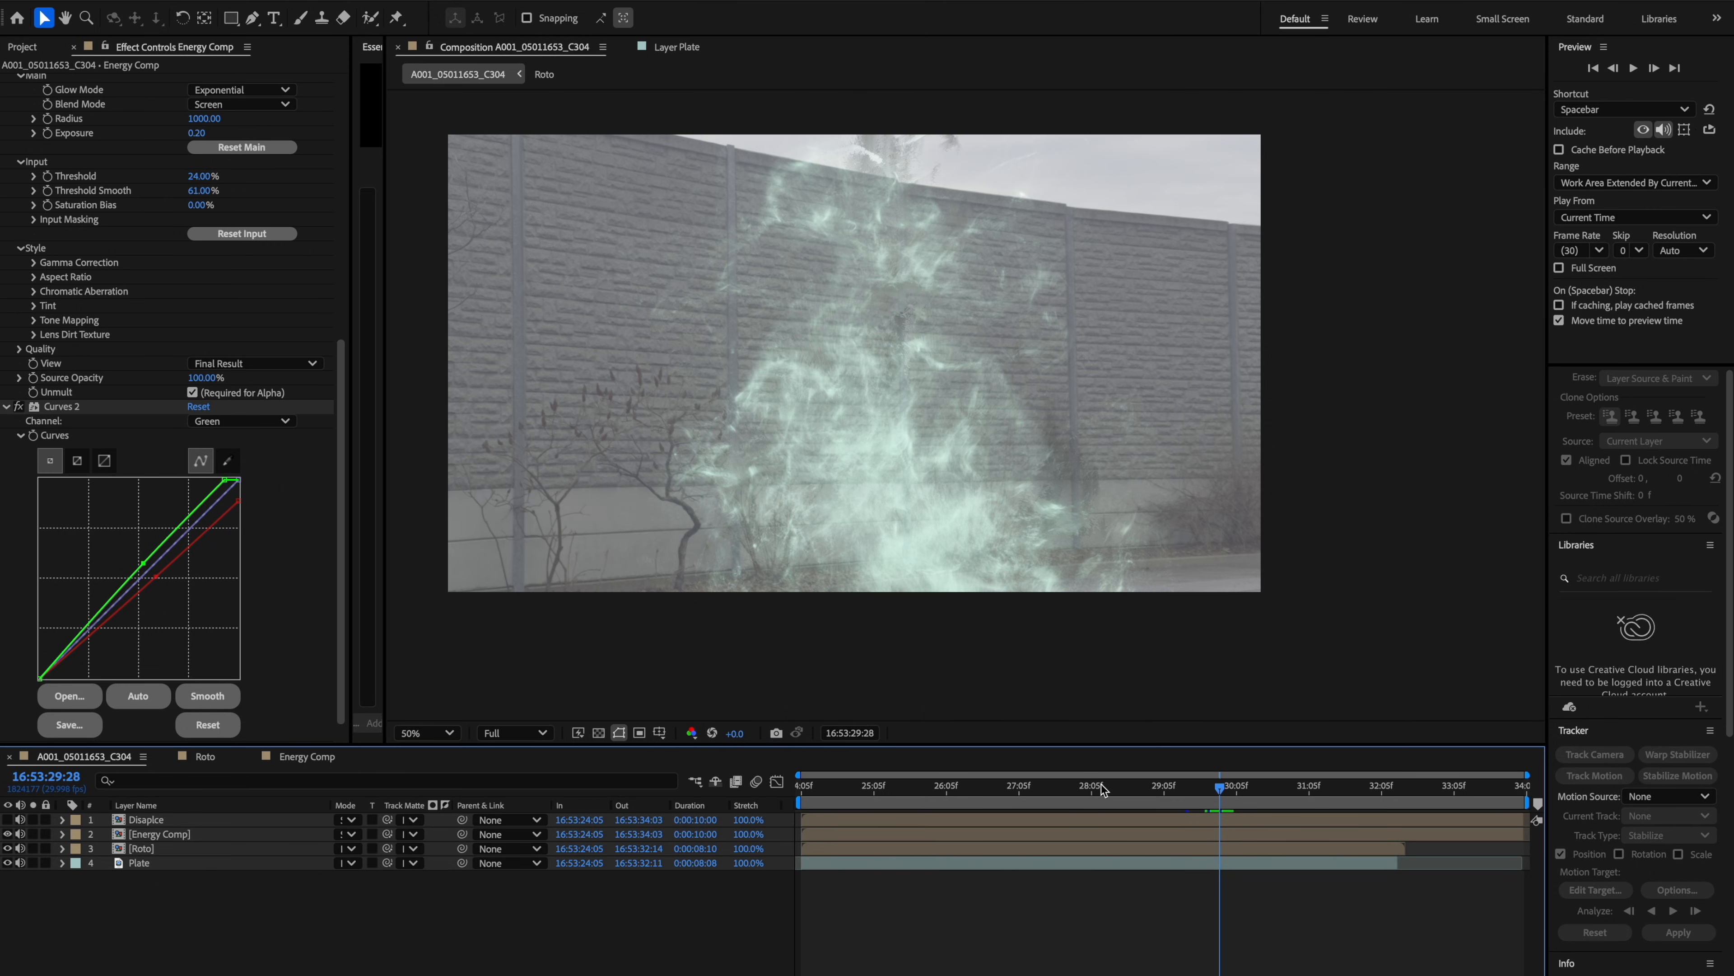
# Create a new adjustment layer at the top of the composition.
pyautogui.rightClick(320, 958)
pyautogui.moveTo(383, 849)
pyautogui.click(581, 975)
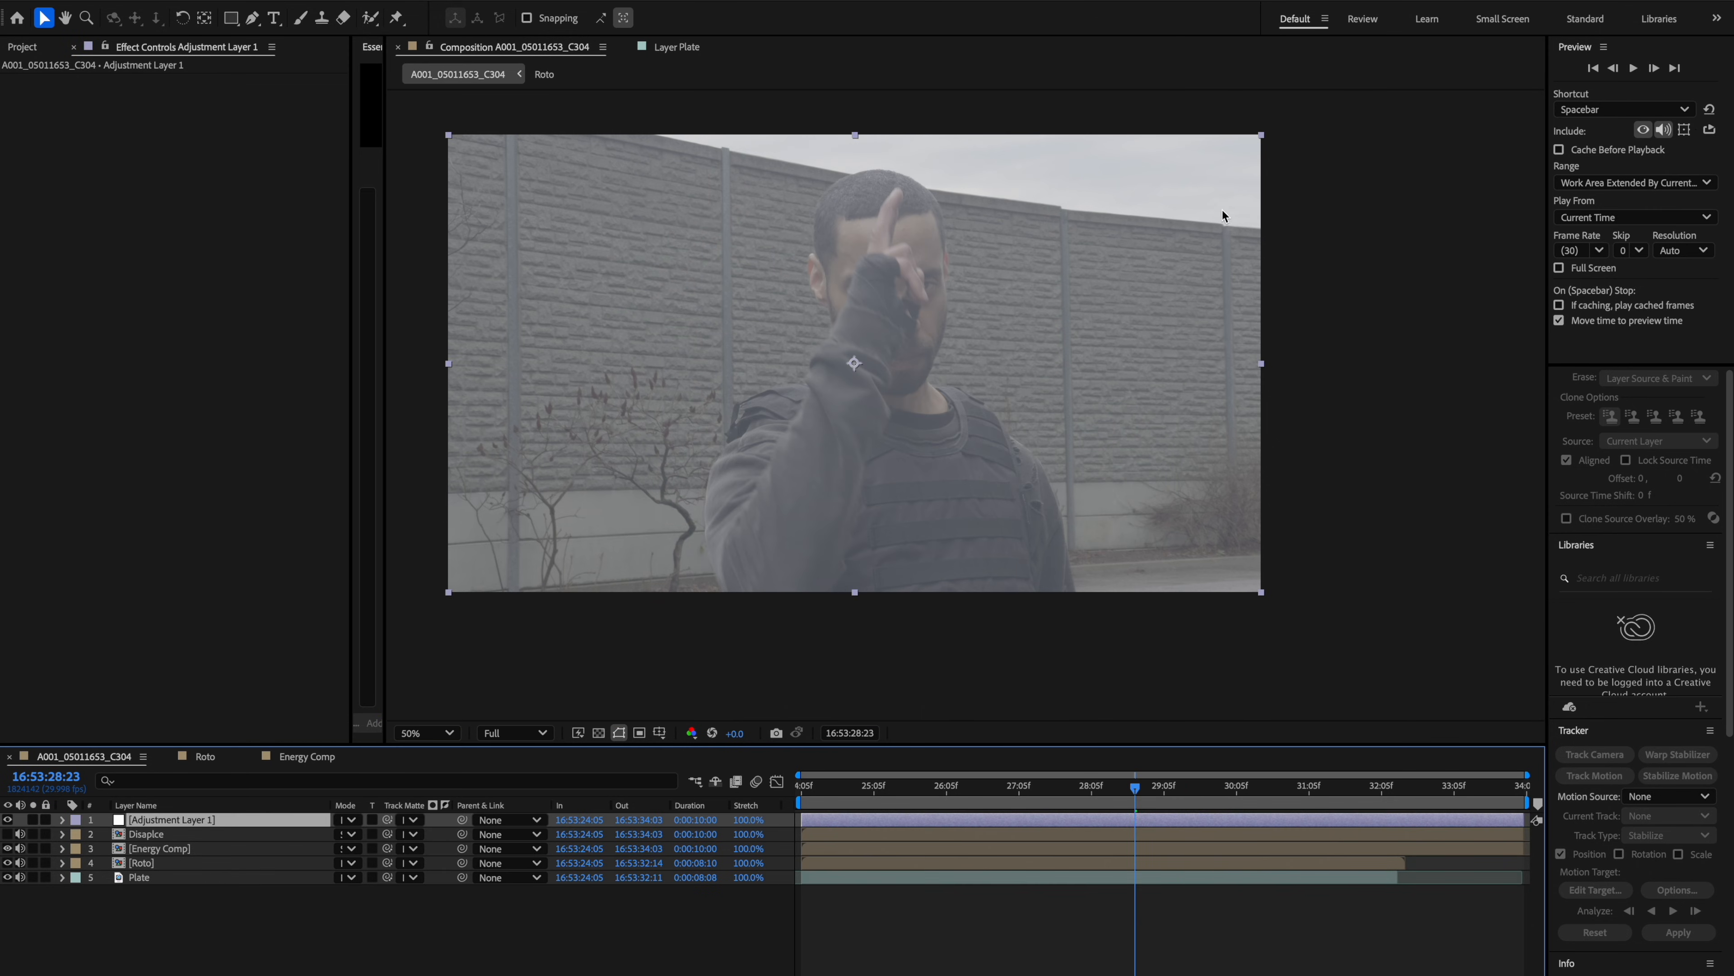
# Add a Curves effect to the adjustment layer.
pyautogui.click(1184, 787)
pyautogui.hotkey('ctrl', 'space')
pyautogui.write('curve')
pyautogui.press('Return')
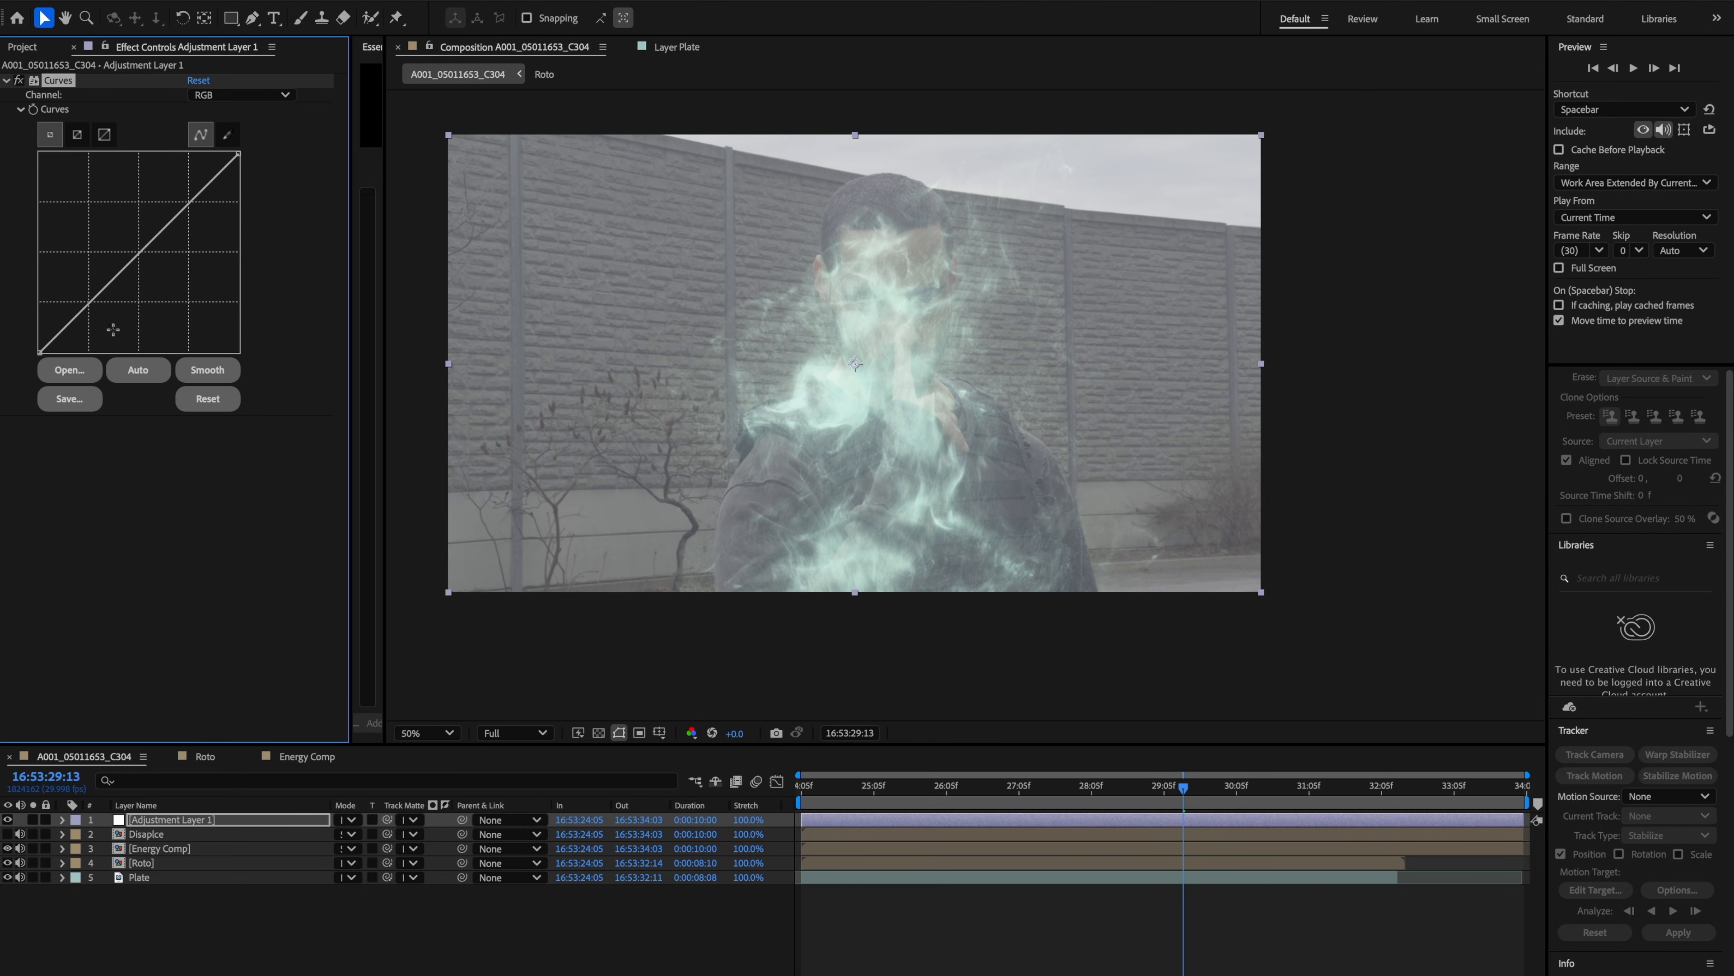